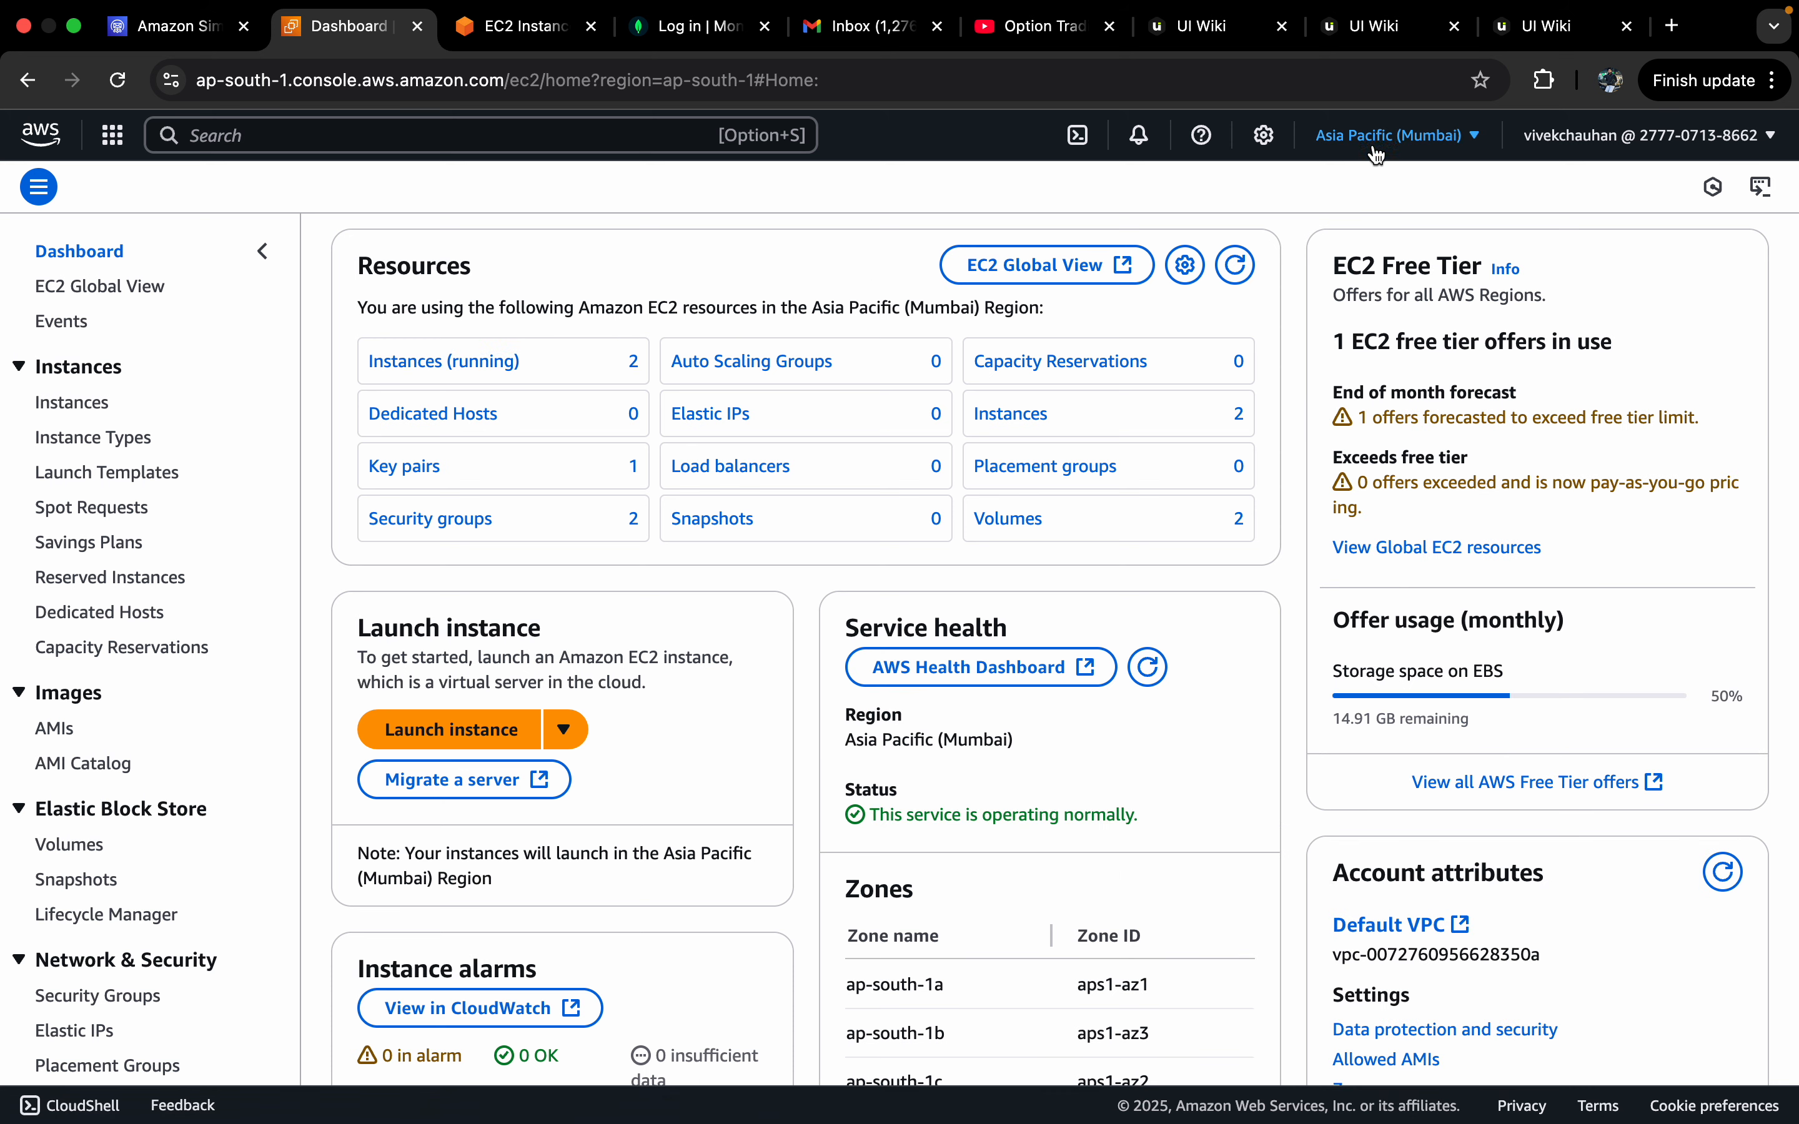
Step: Confirm the region stays Mumbai, view the two running instances, and begin launching a new instance
{"action": "left_click", "coordinate": [1397, 134]}
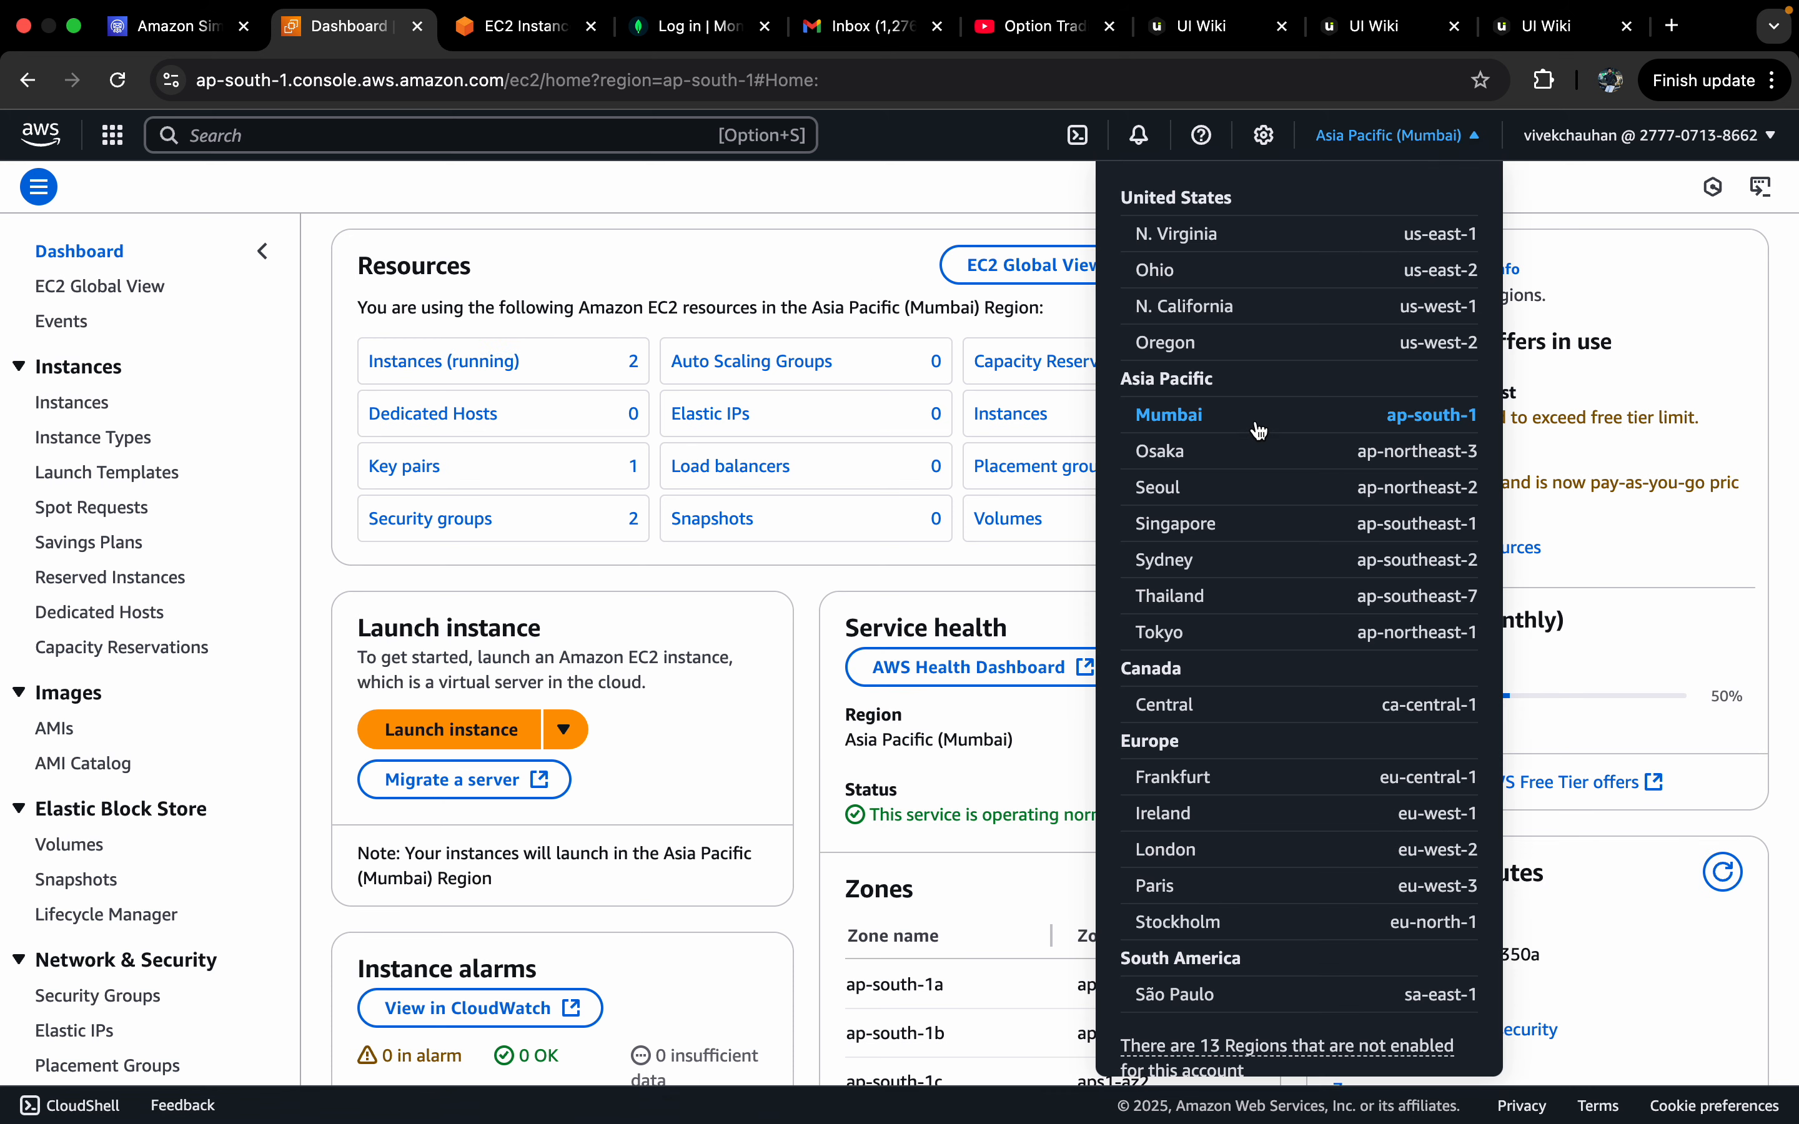
{"action": "left_click", "coordinate": [812, 266]}
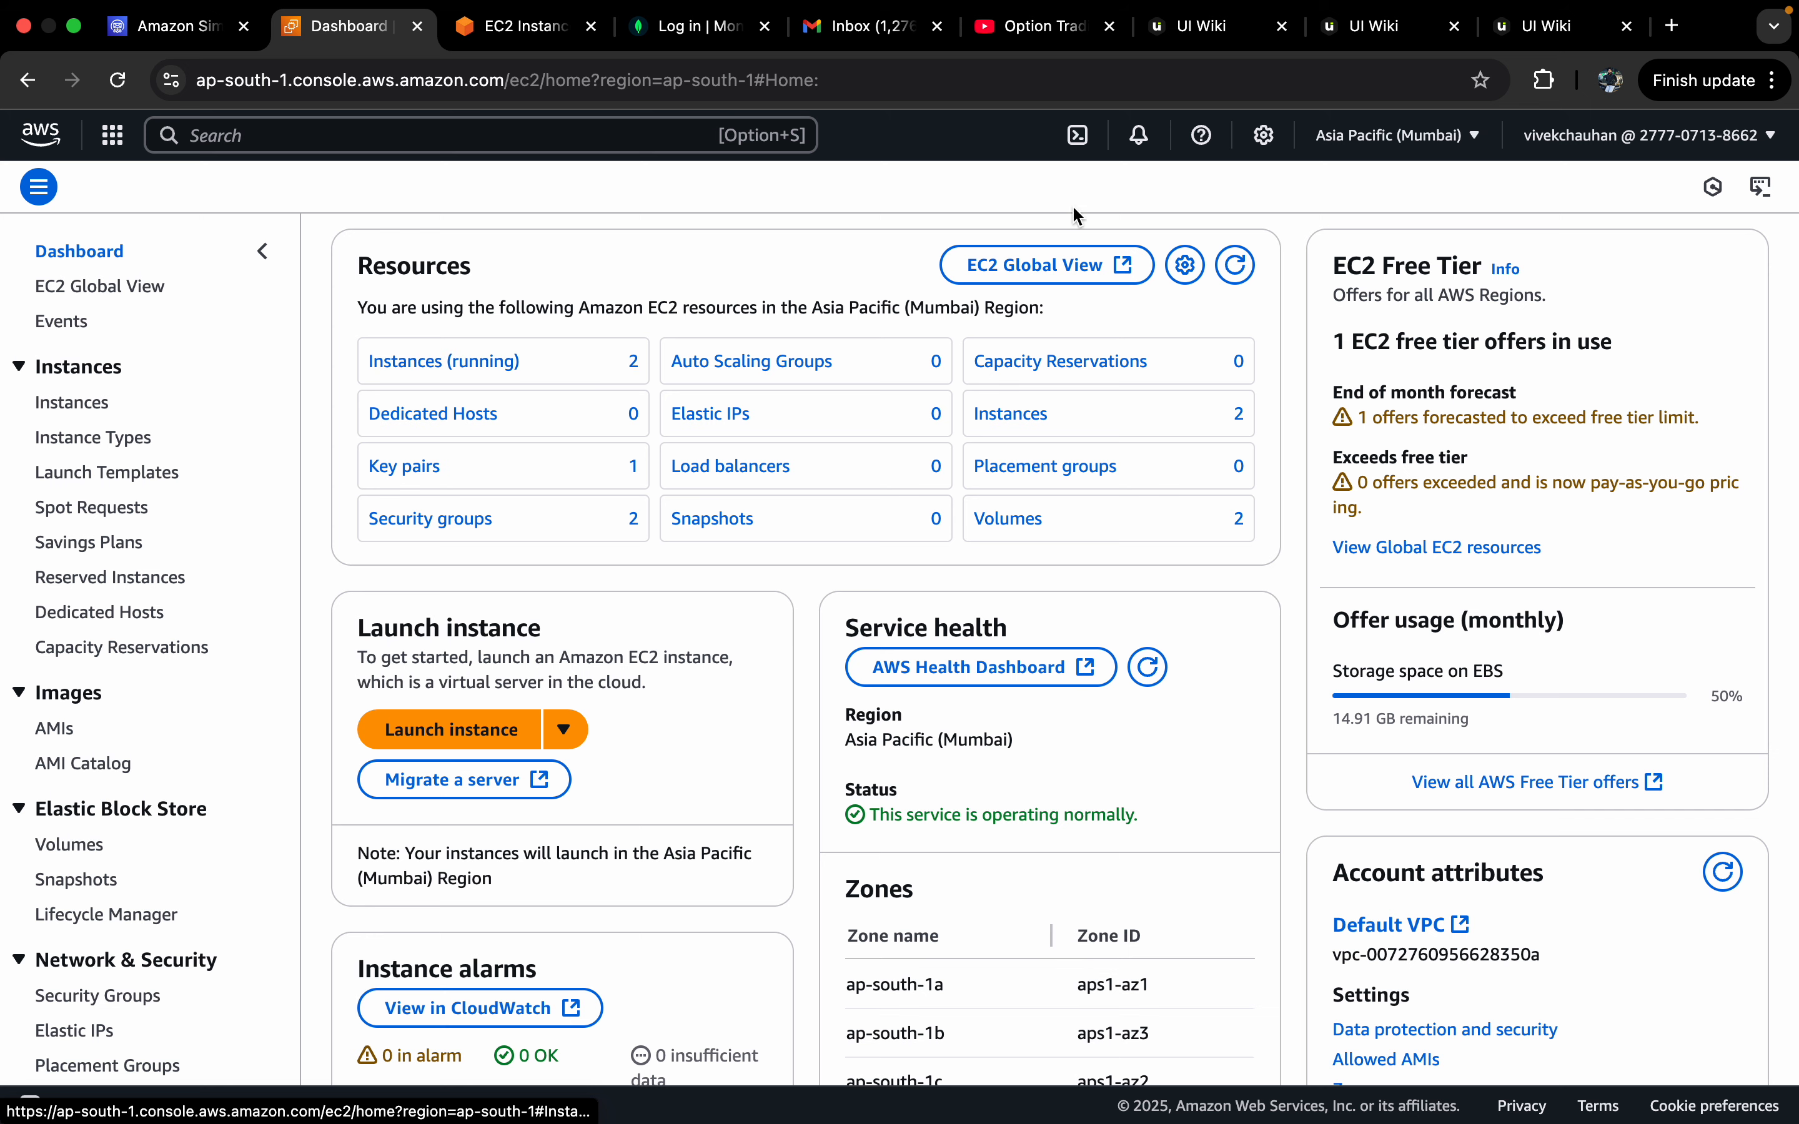
{"action": "left_click", "coordinate": [1391, 137]}
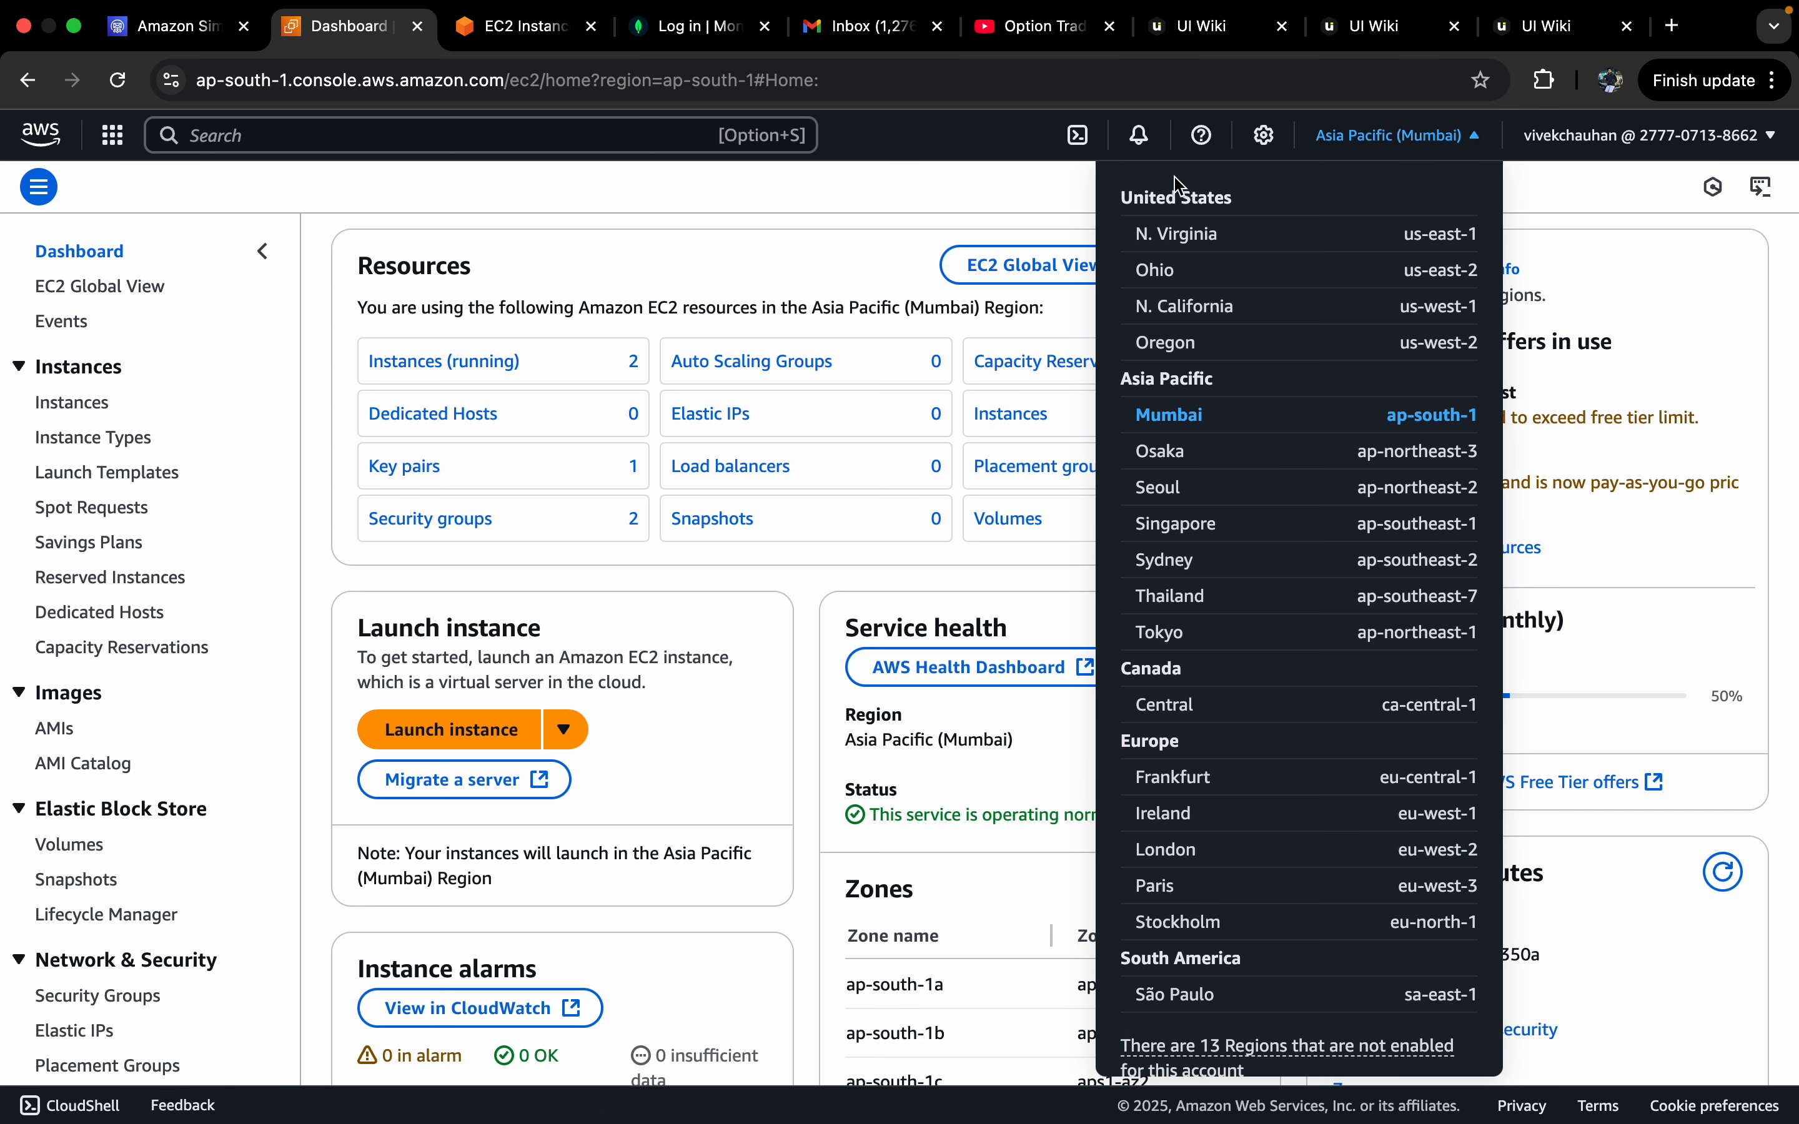
{"action": "left_click", "coordinate": [840, 264]}
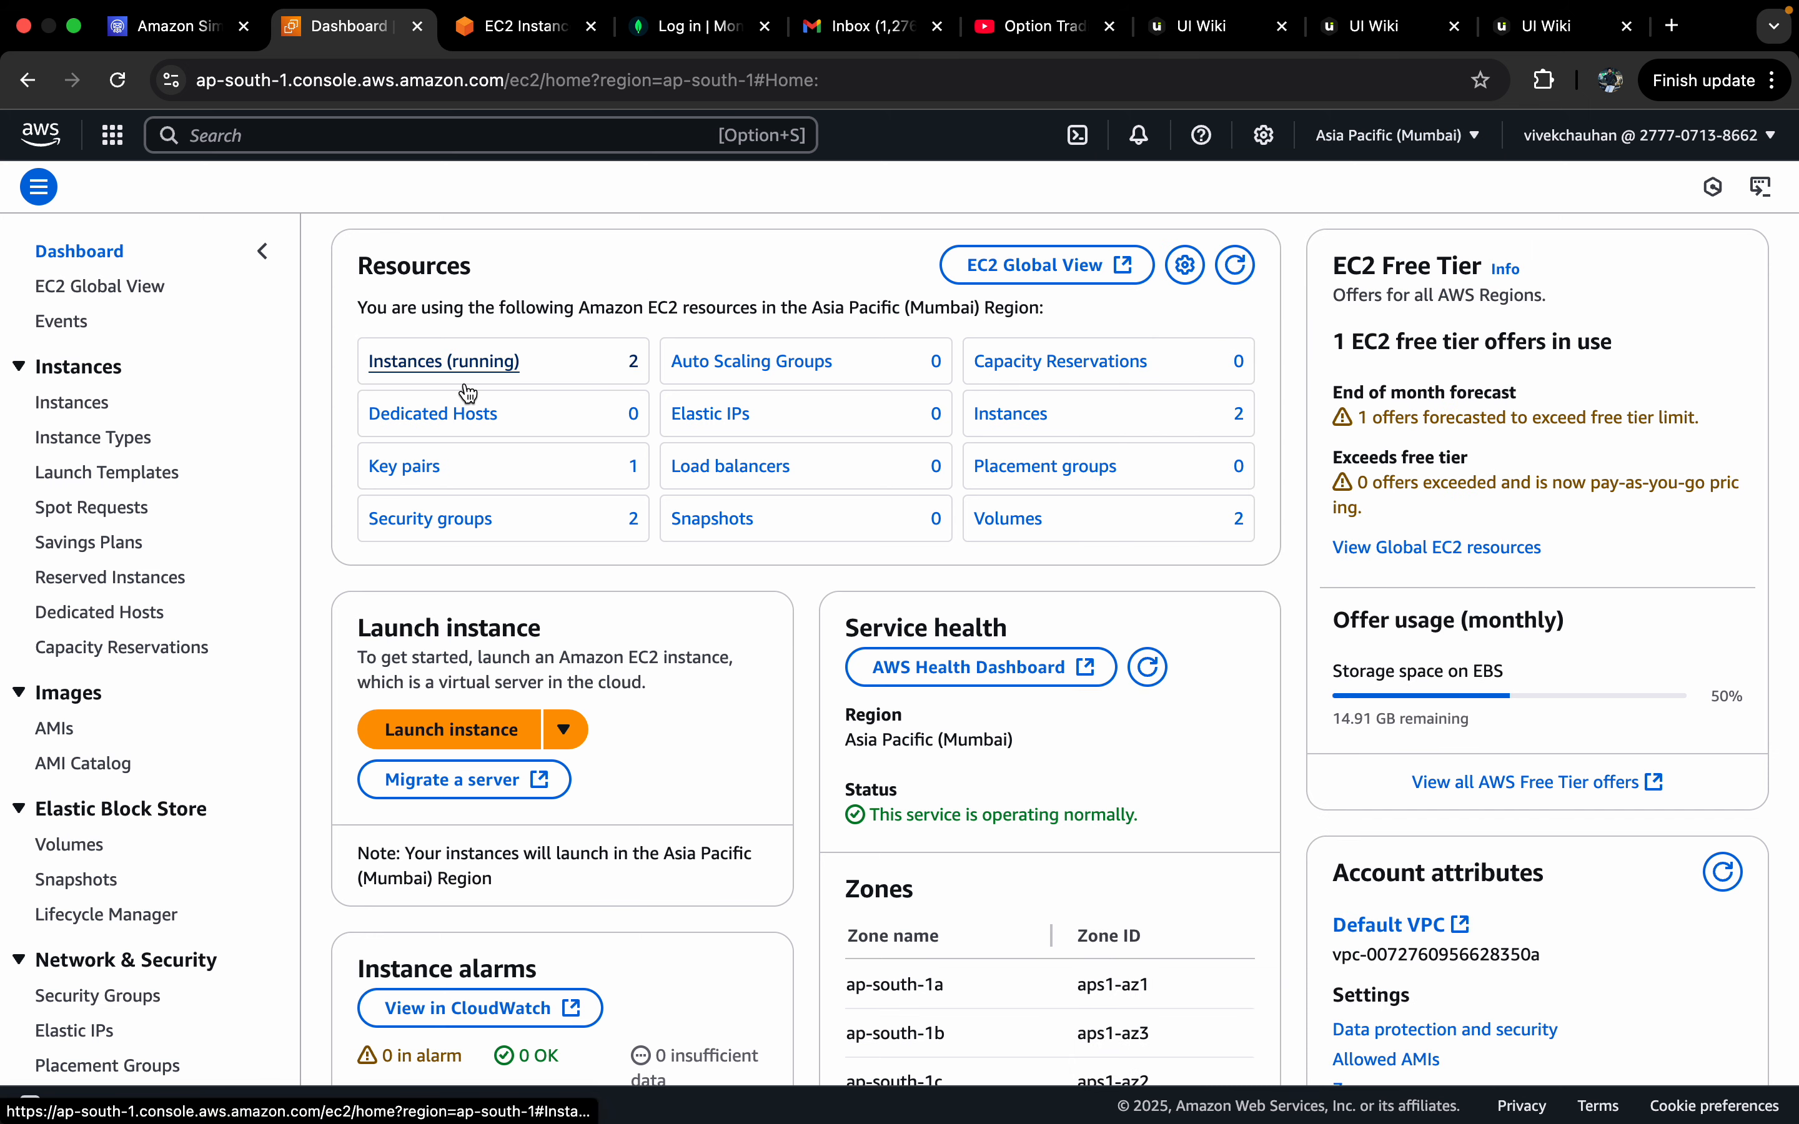
{"action": "left_click", "coordinate": [466, 392]}
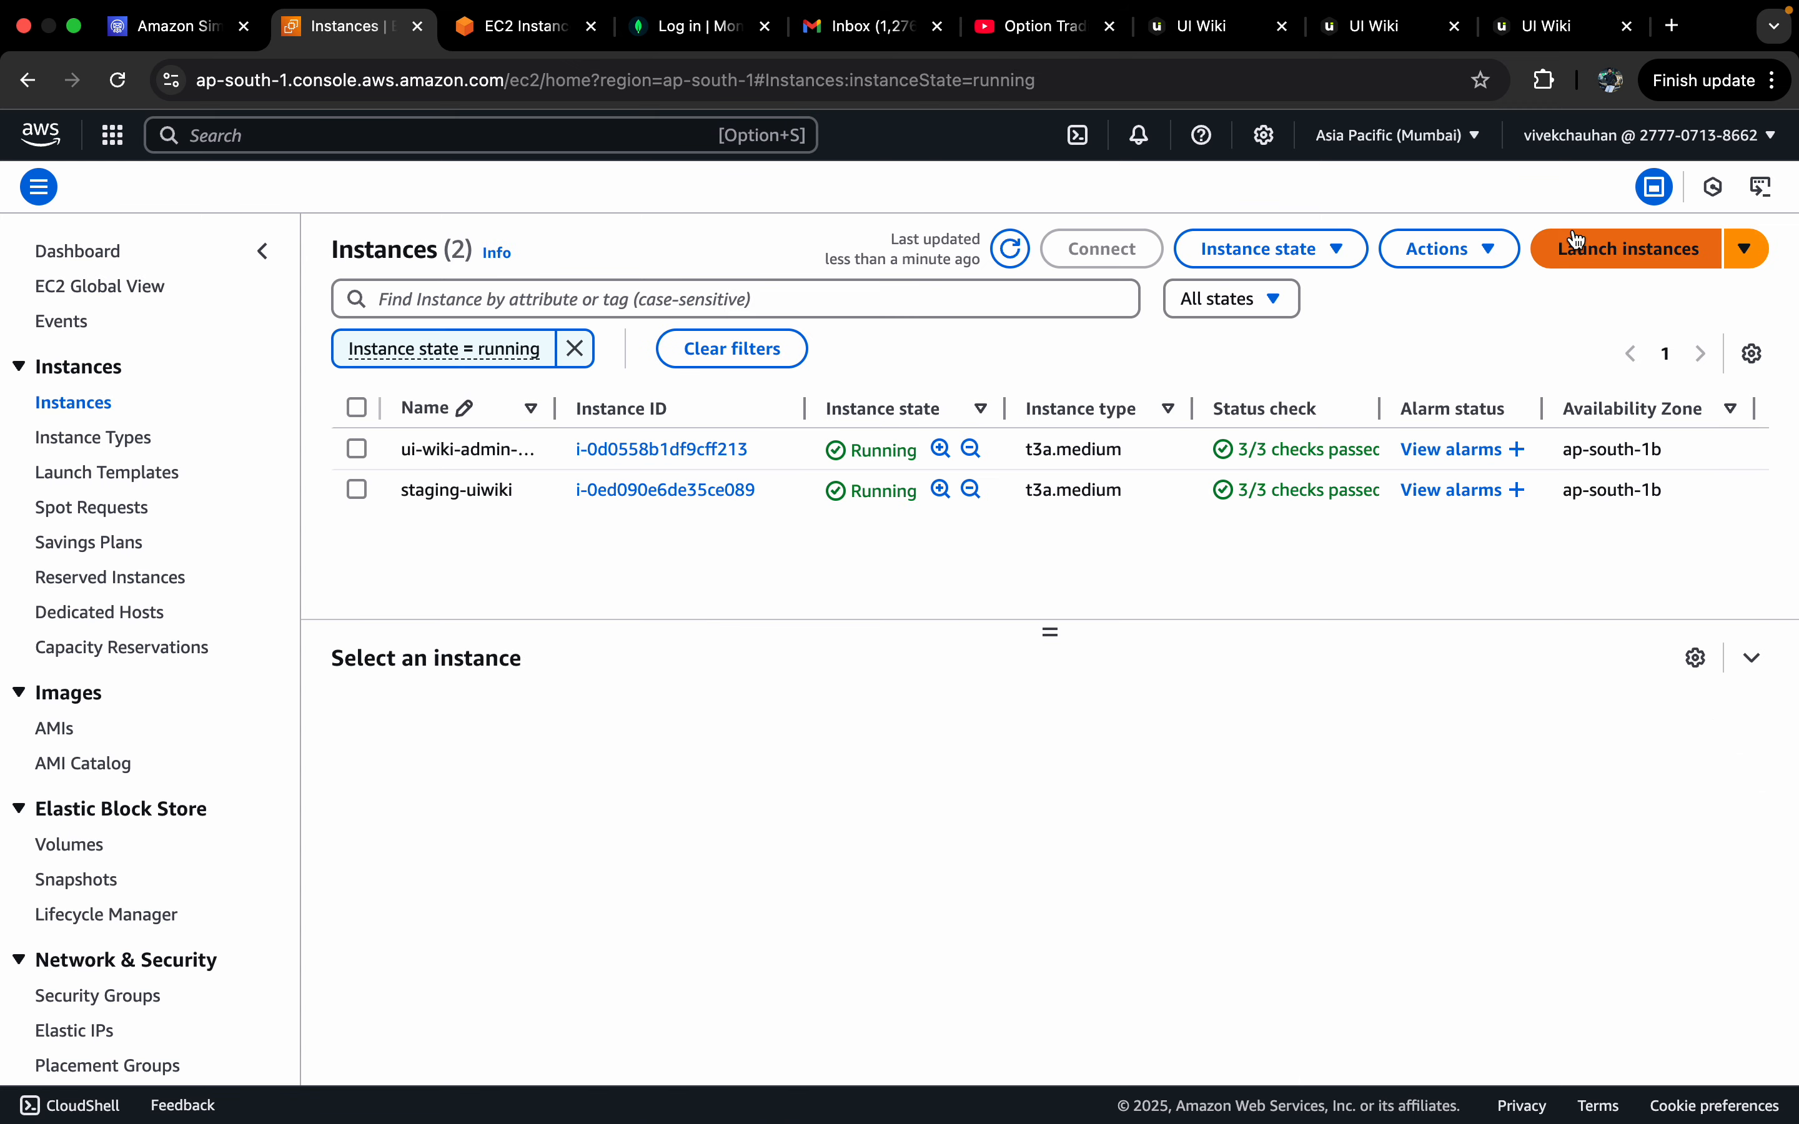
{"action": "left_click", "coordinate": [1583, 250]}
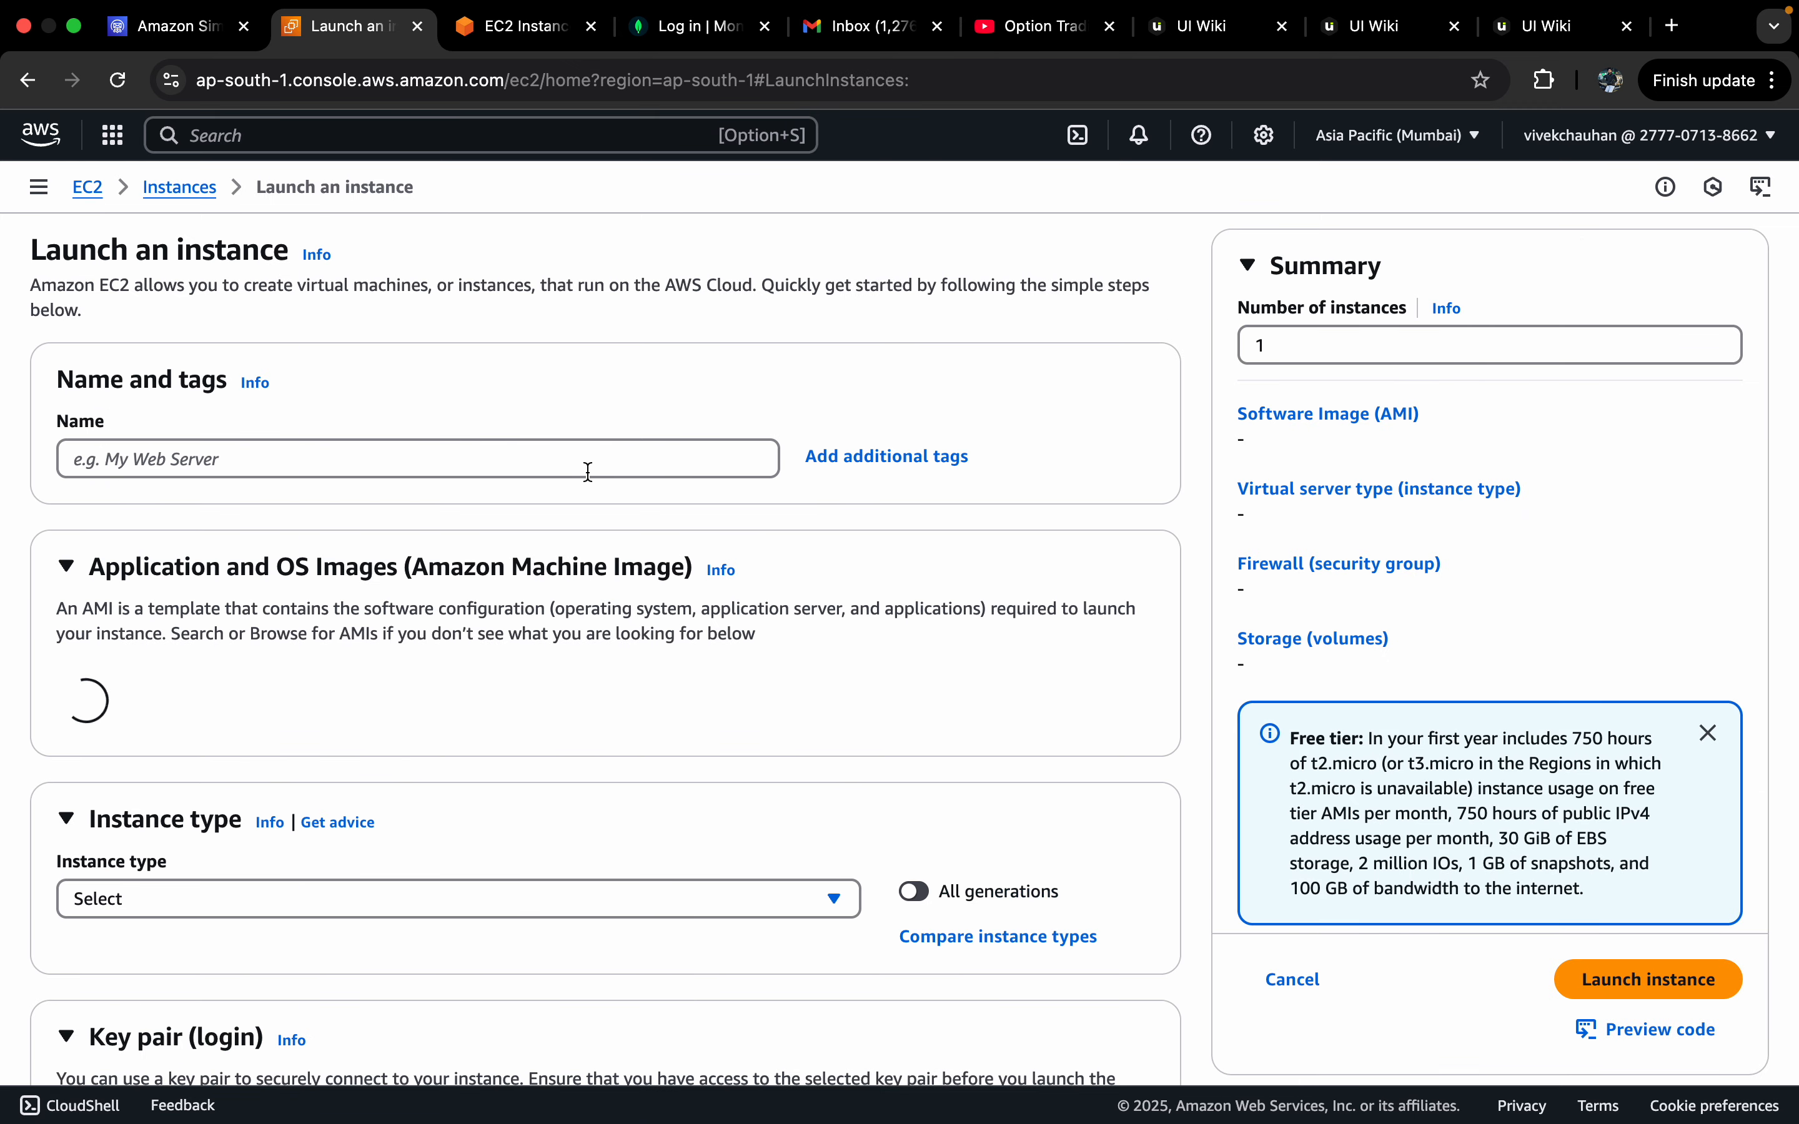
Step: Enter 'test-1' as the new instance's name
{"action": "left_click", "coordinate": [357, 460]}
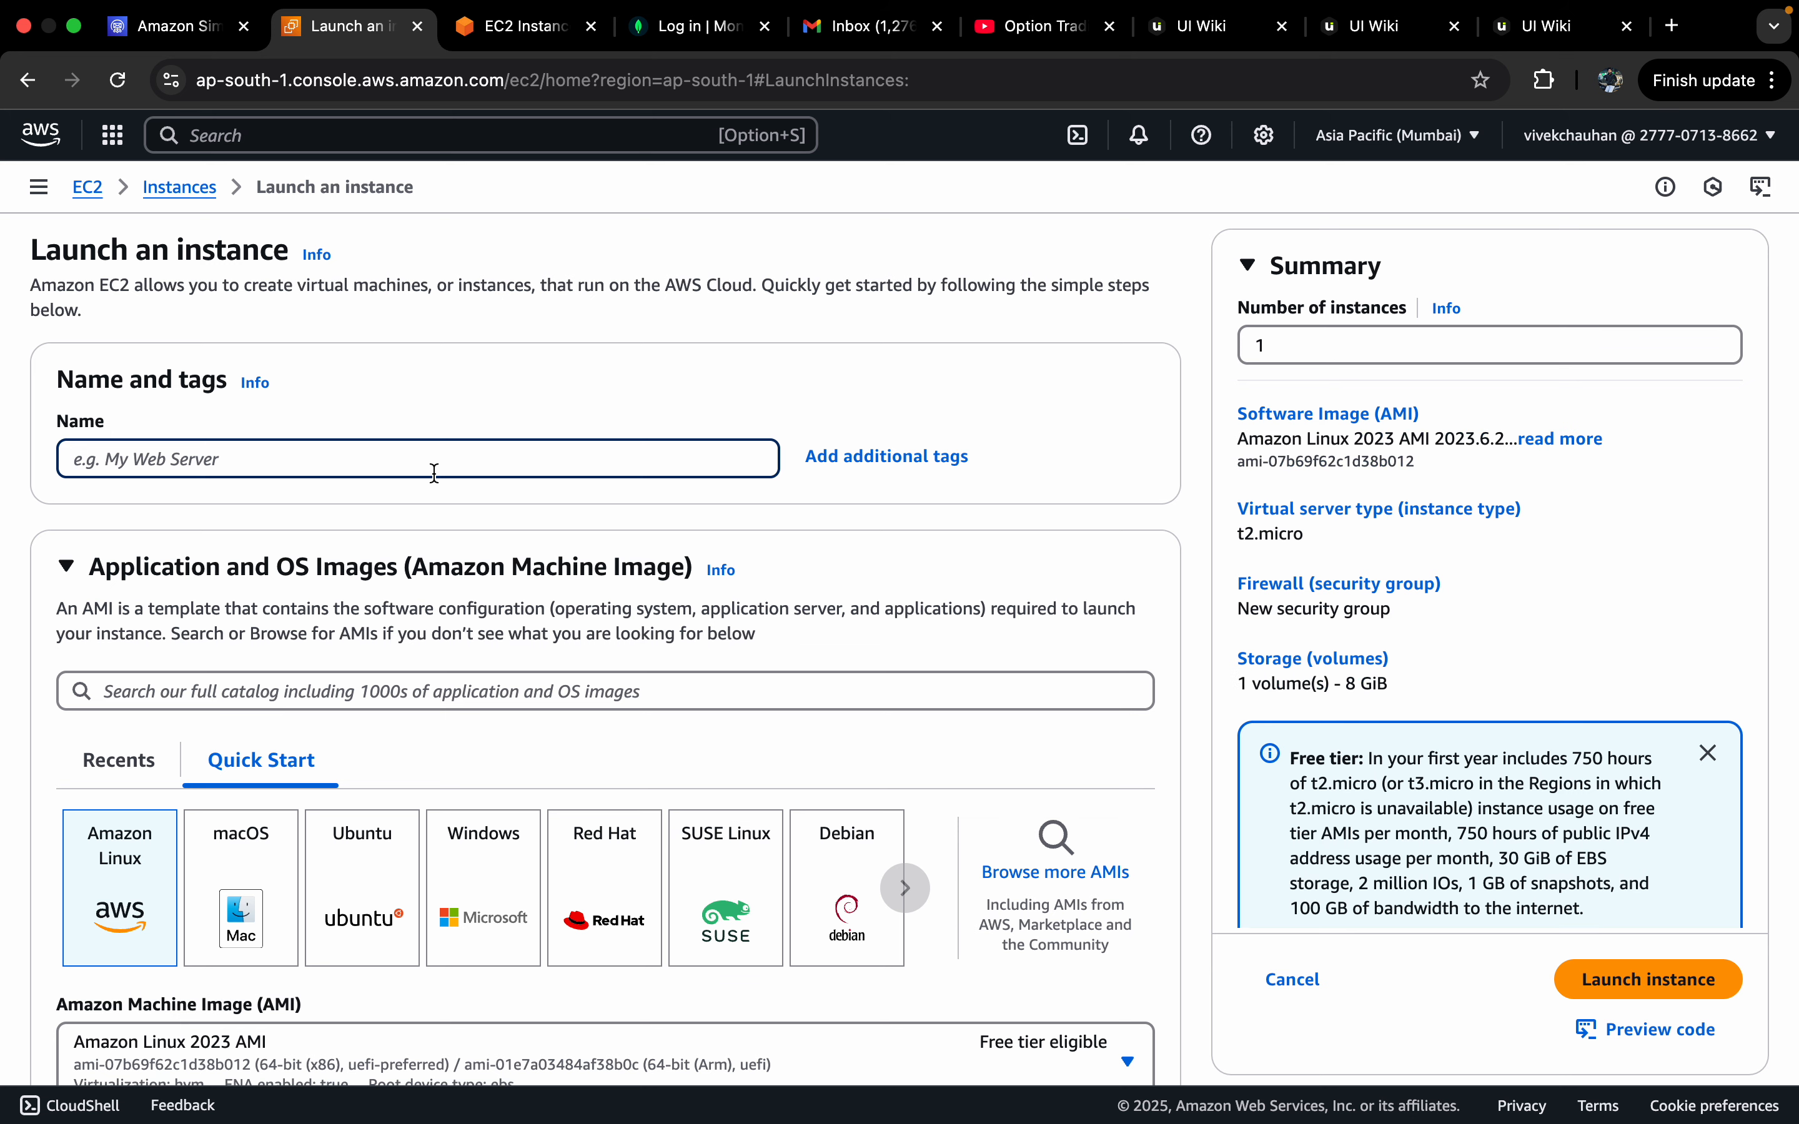
{"action": "type", "text": "test-1"}
{"action": "scroll", "coordinate": [247, 632], "scroll_direction": "down", "scroll_amount": 3}
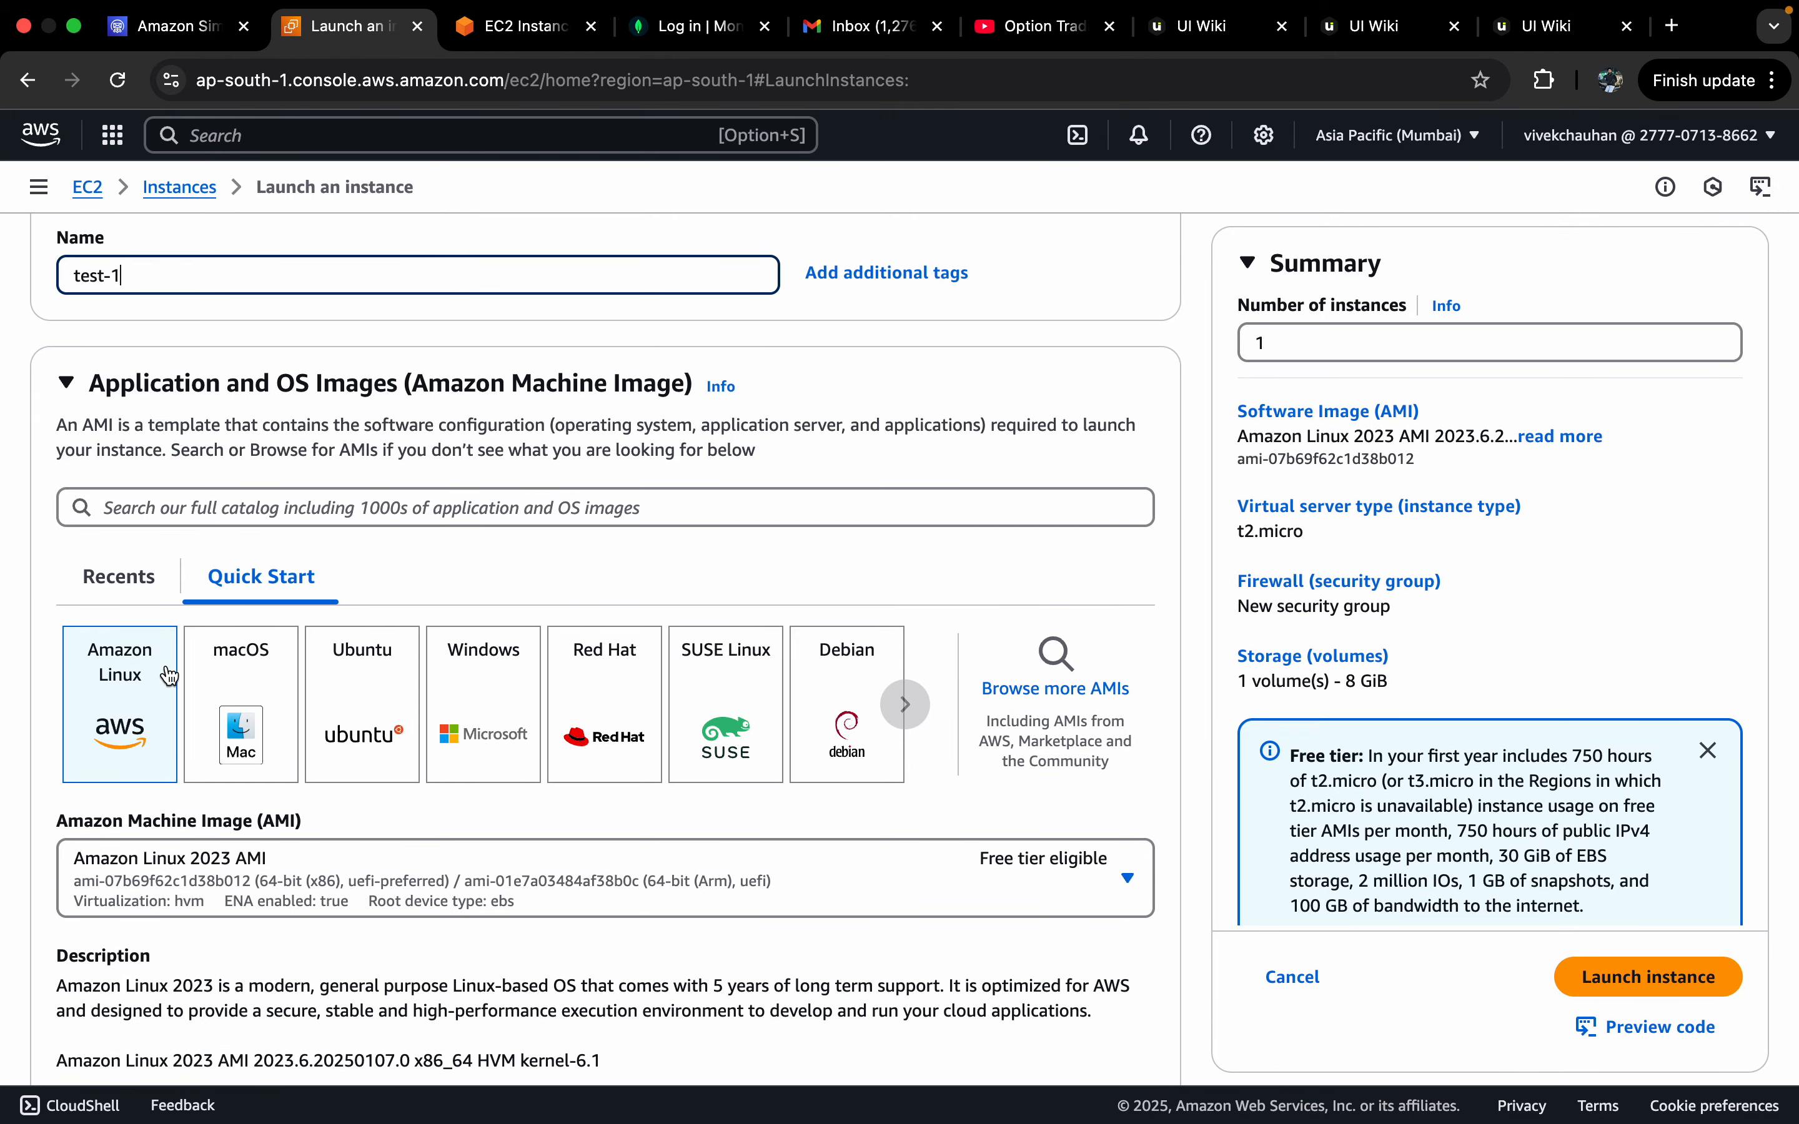
Step: Choose the Ubuntu Server 24.04 LTS image and keep 64-bit (x86) architecture
{"action": "left_click", "coordinate": [359, 698]}
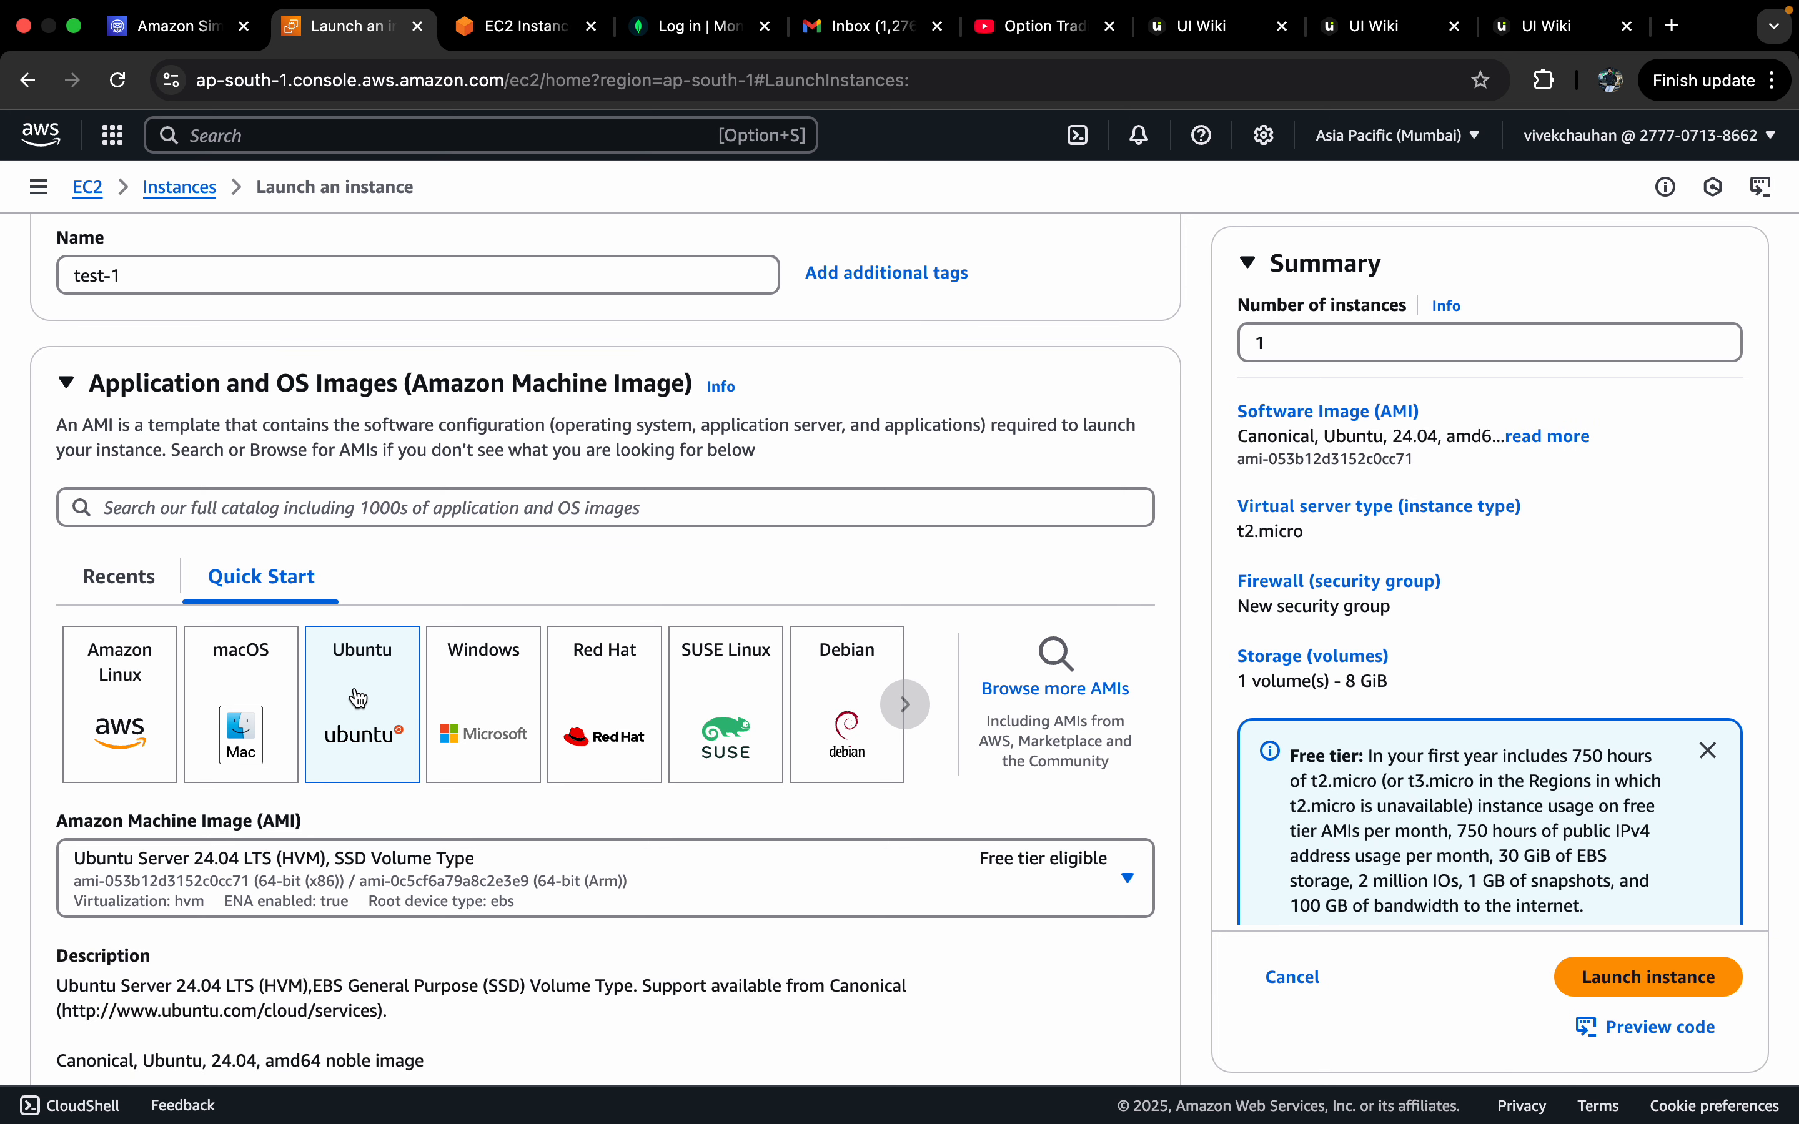
{"action": "scroll", "coordinate": [356, 684], "scroll_direction": "down", "scroll_amount": 2}
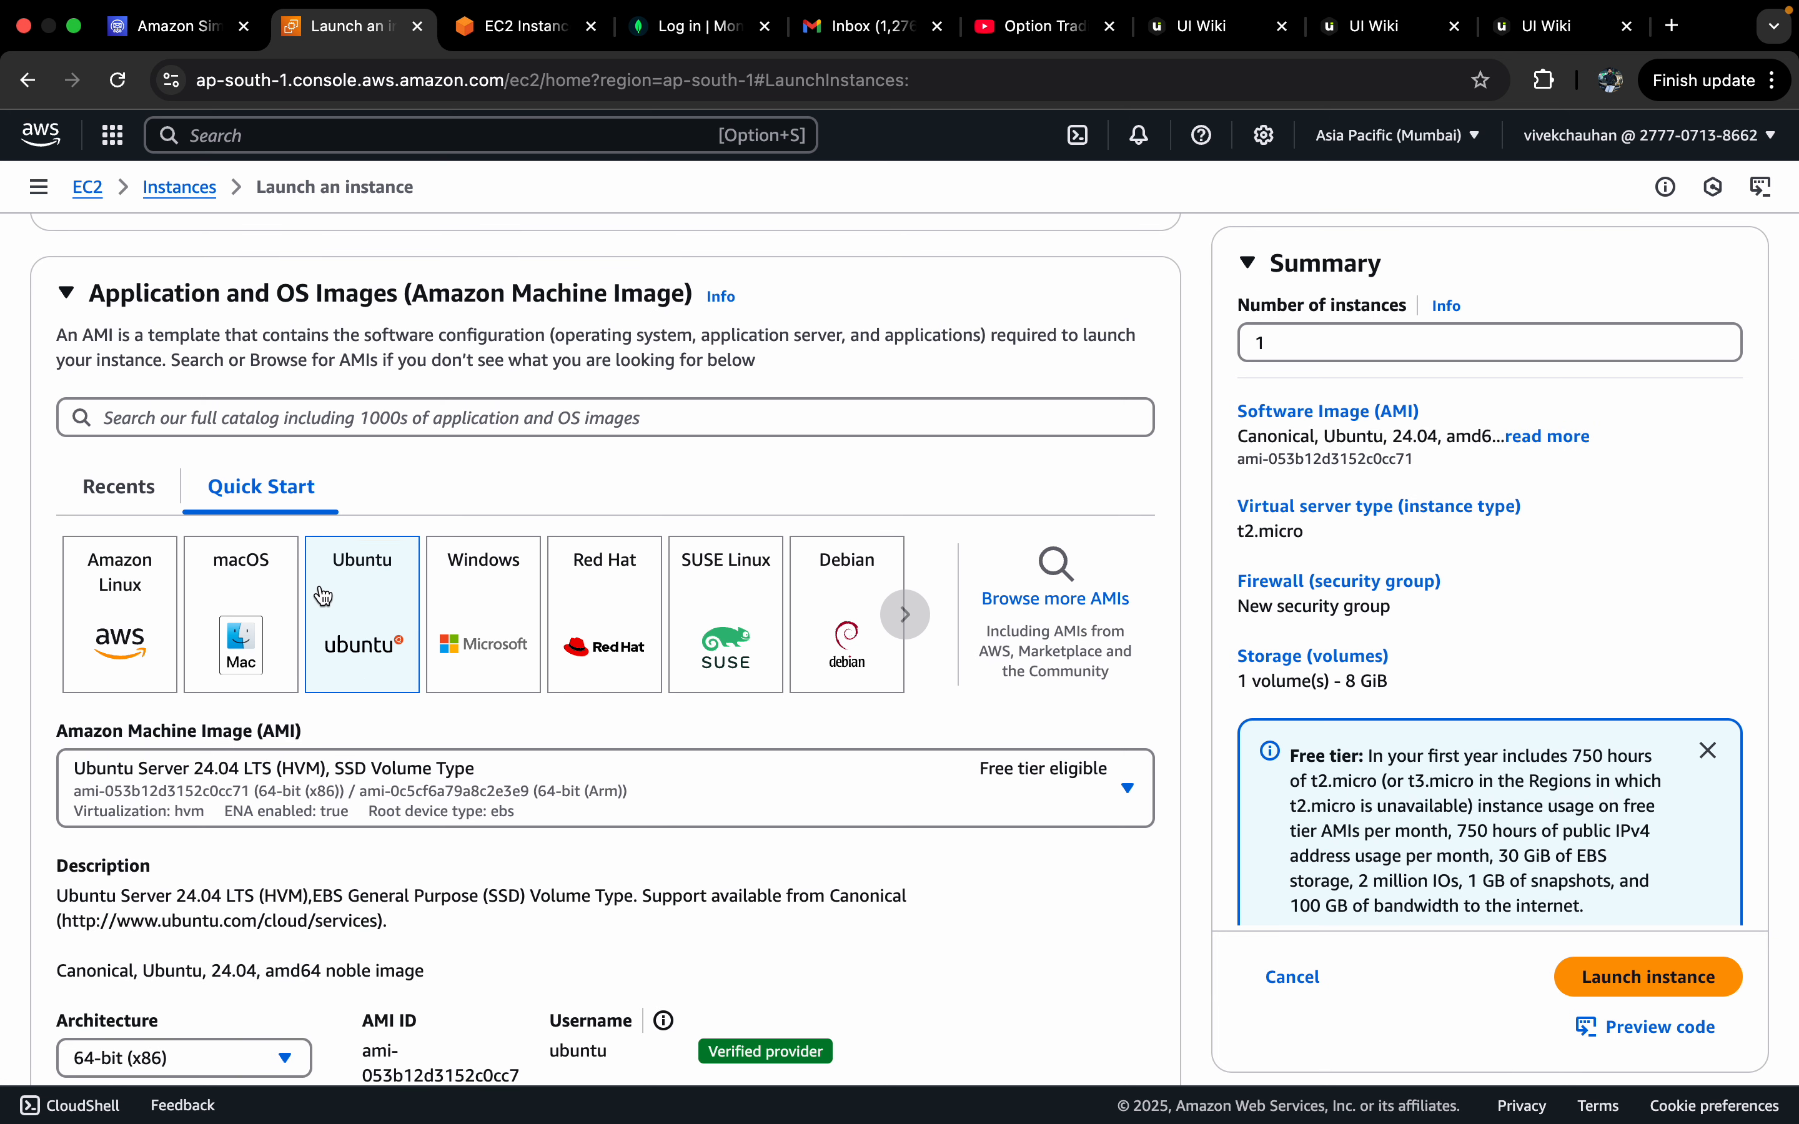
{"action": "scroll", "coordinate": [323, 594], "scroll_direction": "down", "scroll_amount": 5}
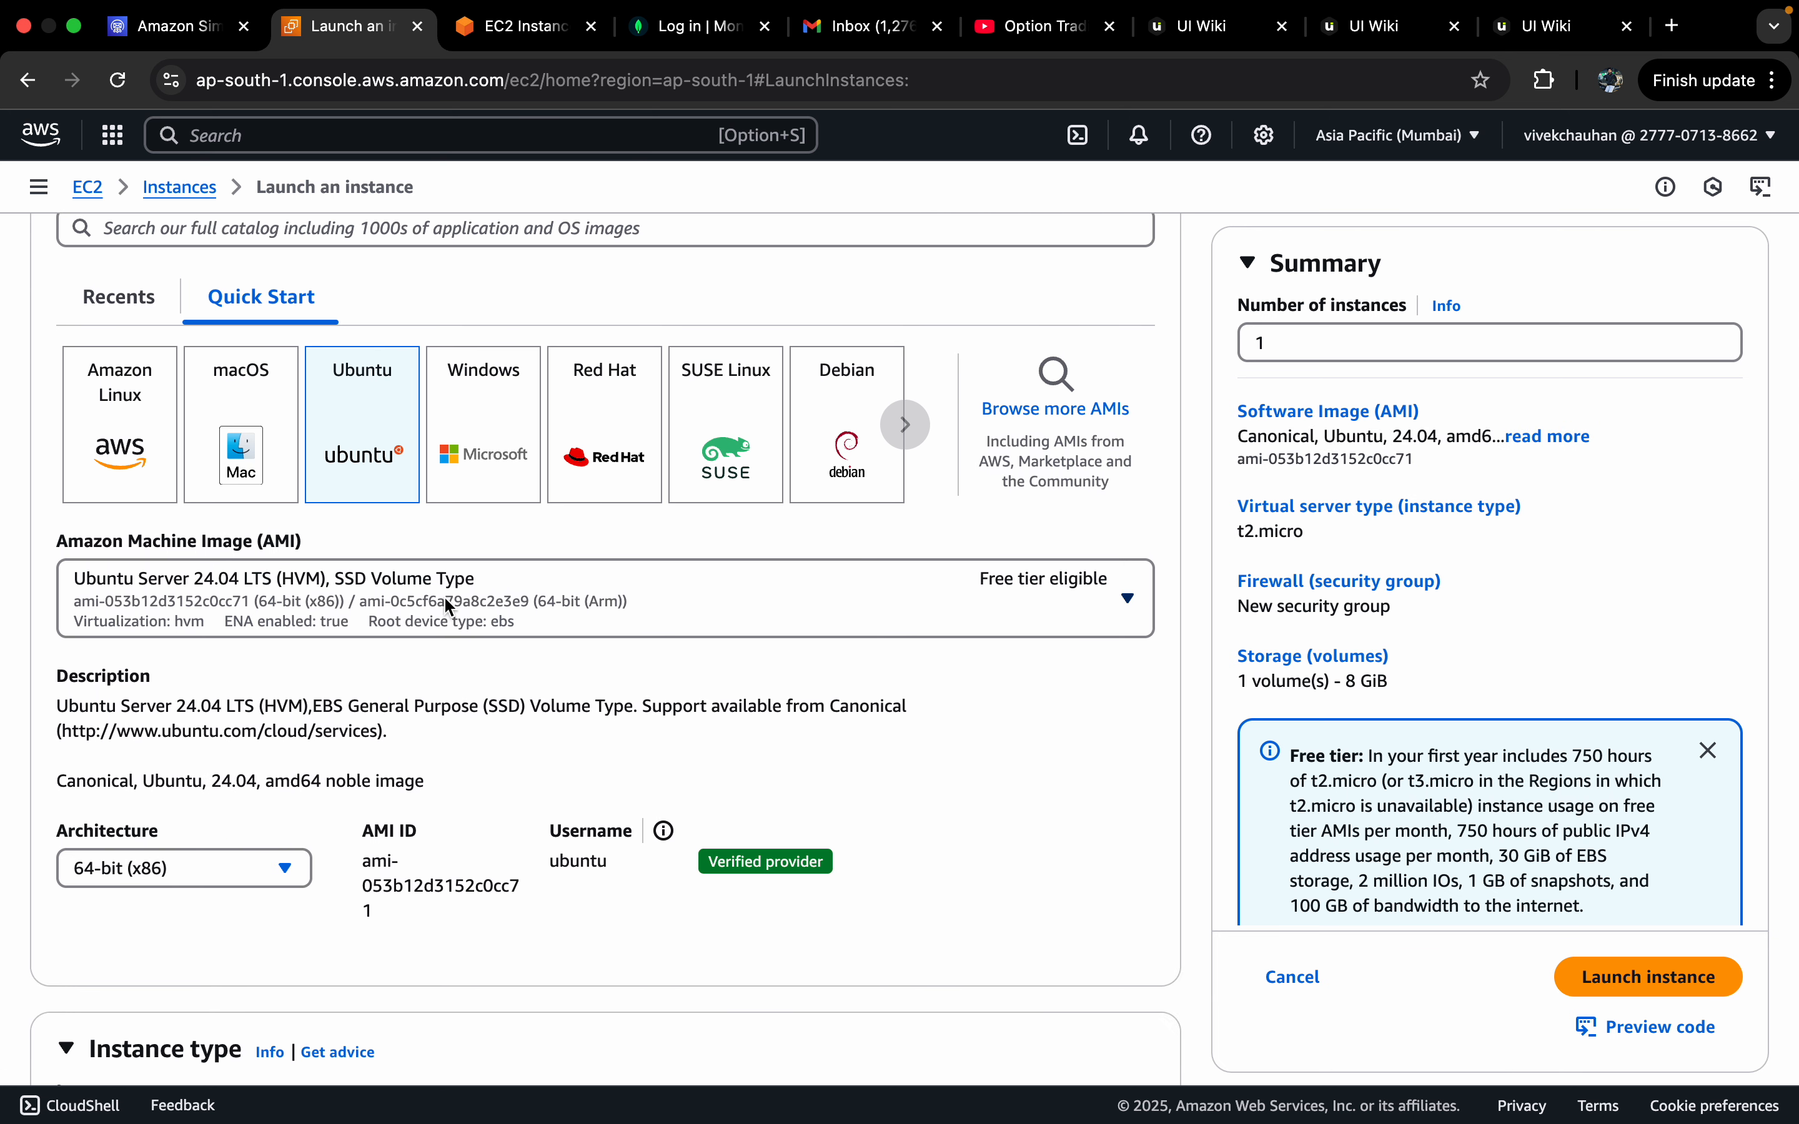
{"action": "scroll", "coordinate": [484, 600], "scroll_direction": "down", "scroll_amount": 2}
{"action": "scroll", "coordinate": [523, 609], "scroll_direction": "down", "scroll_amount": 3}
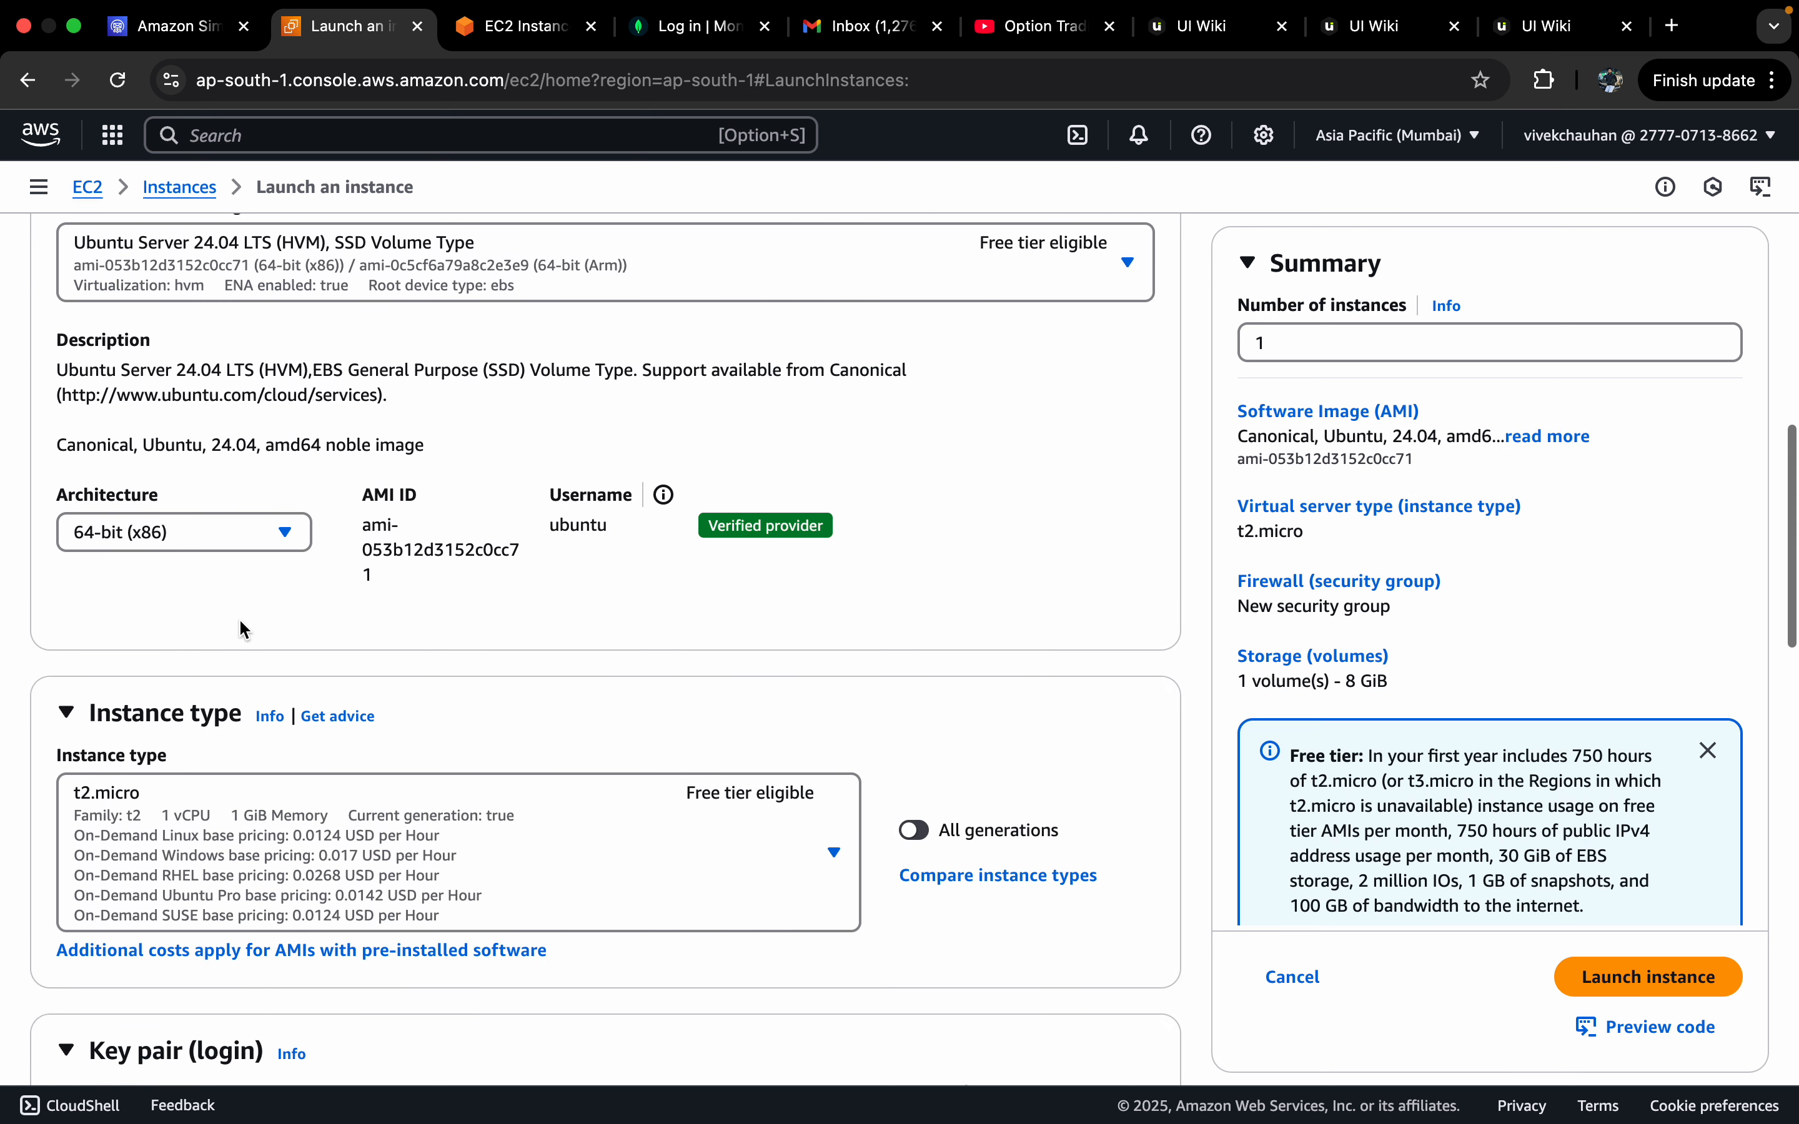
{"action": "left_click", "coordinate": [234, 524]}
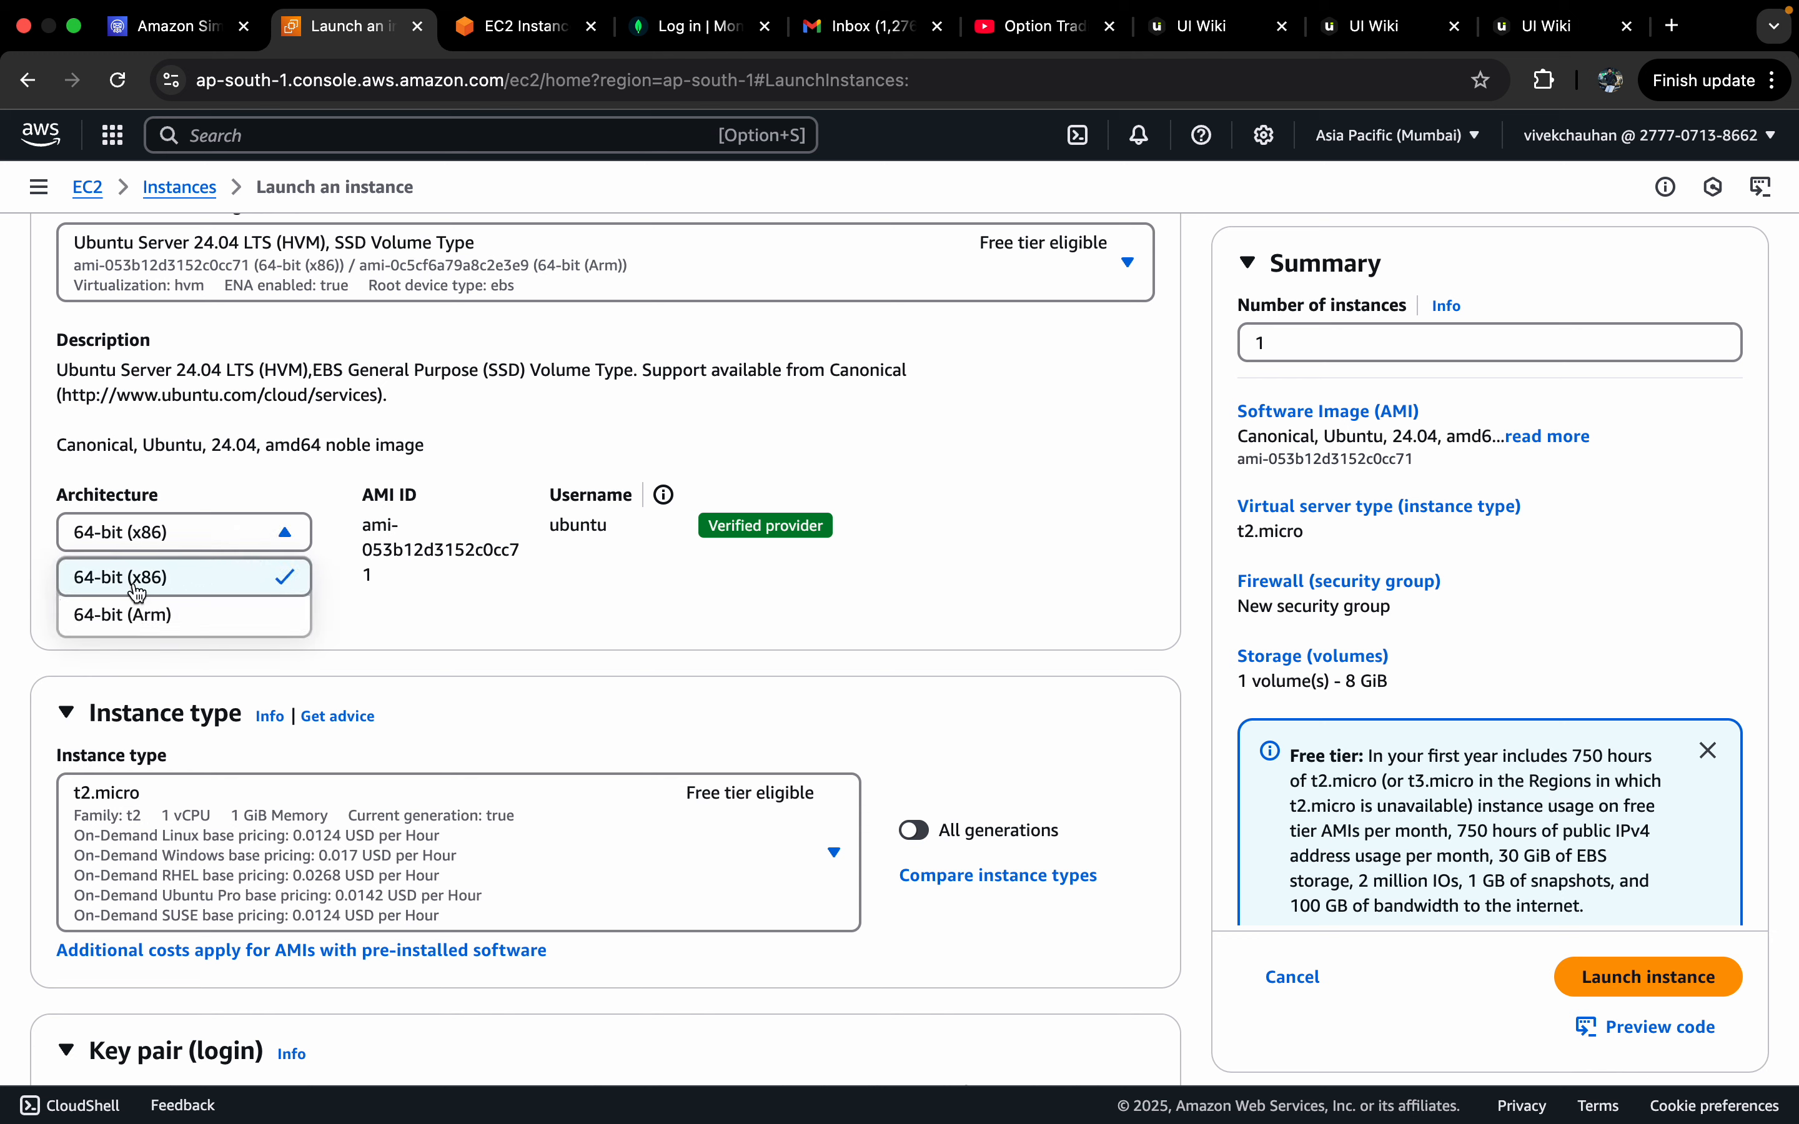
{"action": "left_click", "coordinate": [445, 611]}
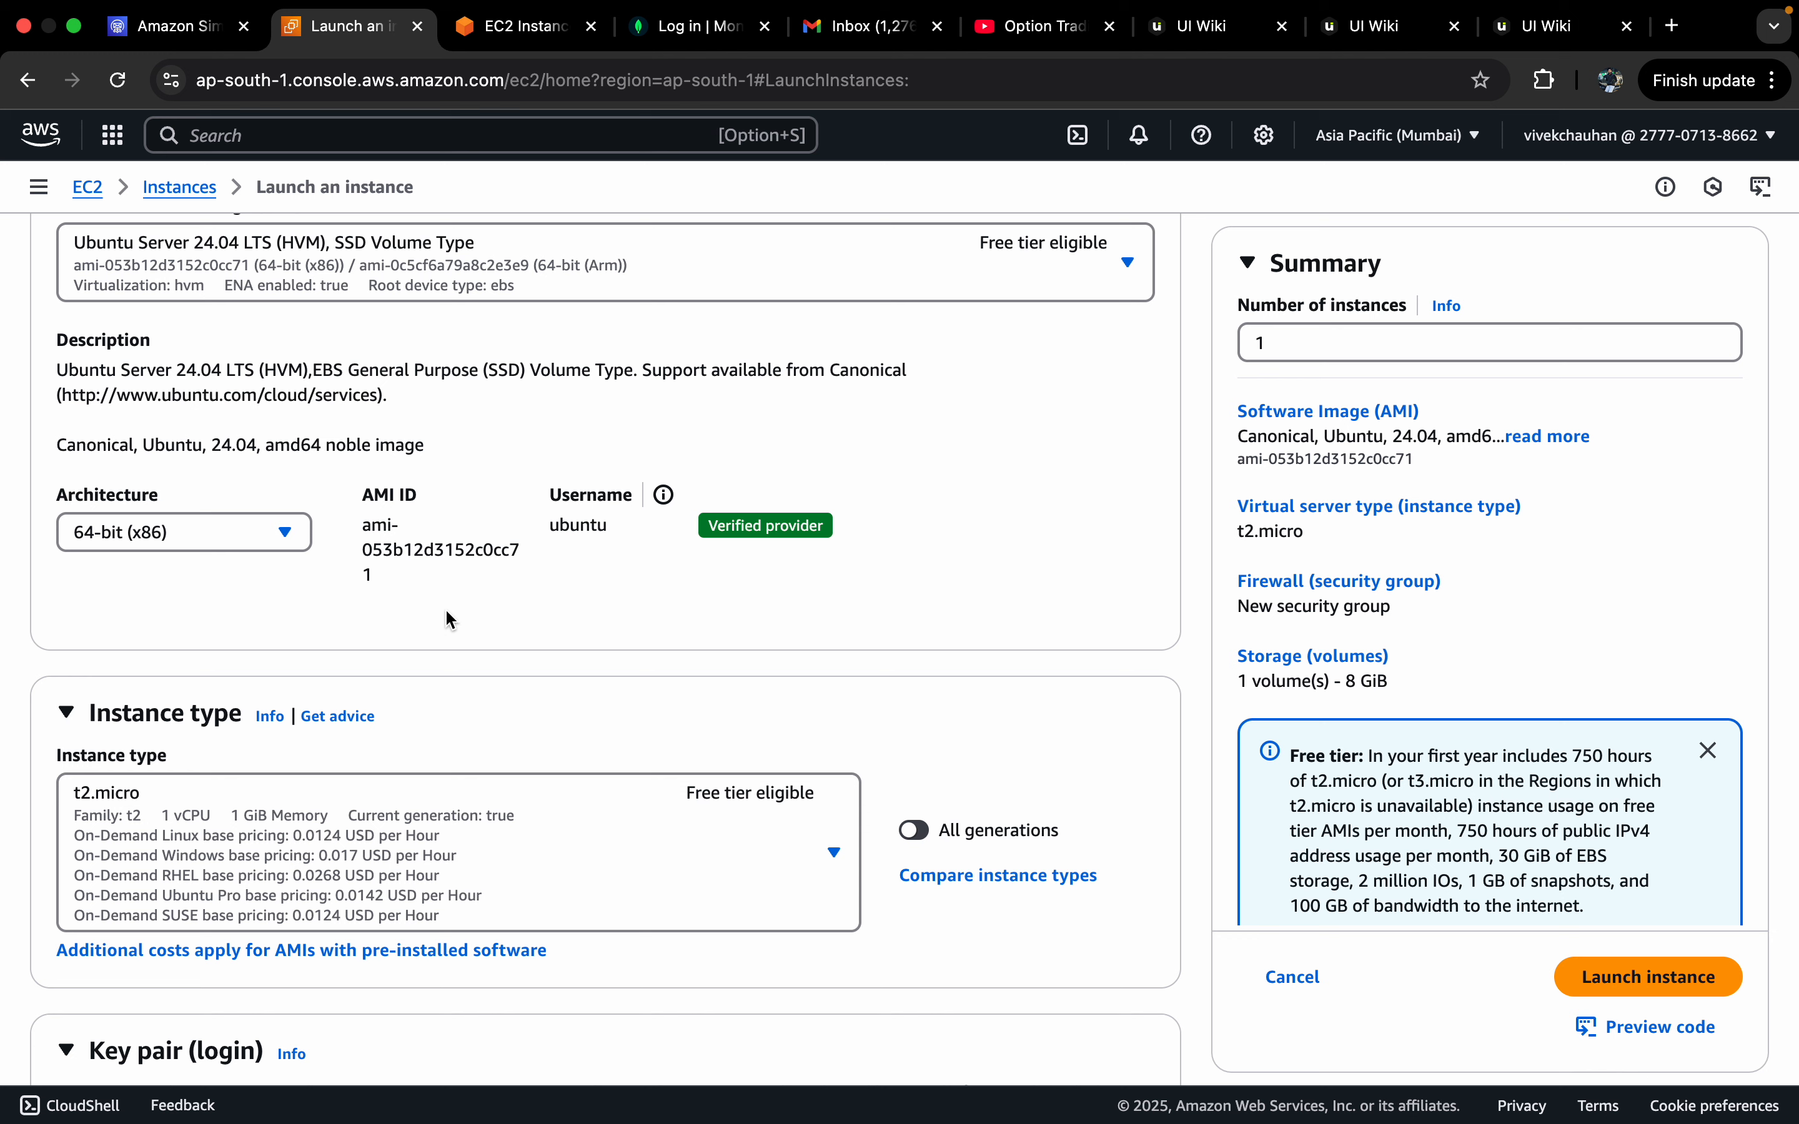
{"action": "scroll", "coordinate": [625, 580], "scroll_direction": "down", "scroll_amount": 3}
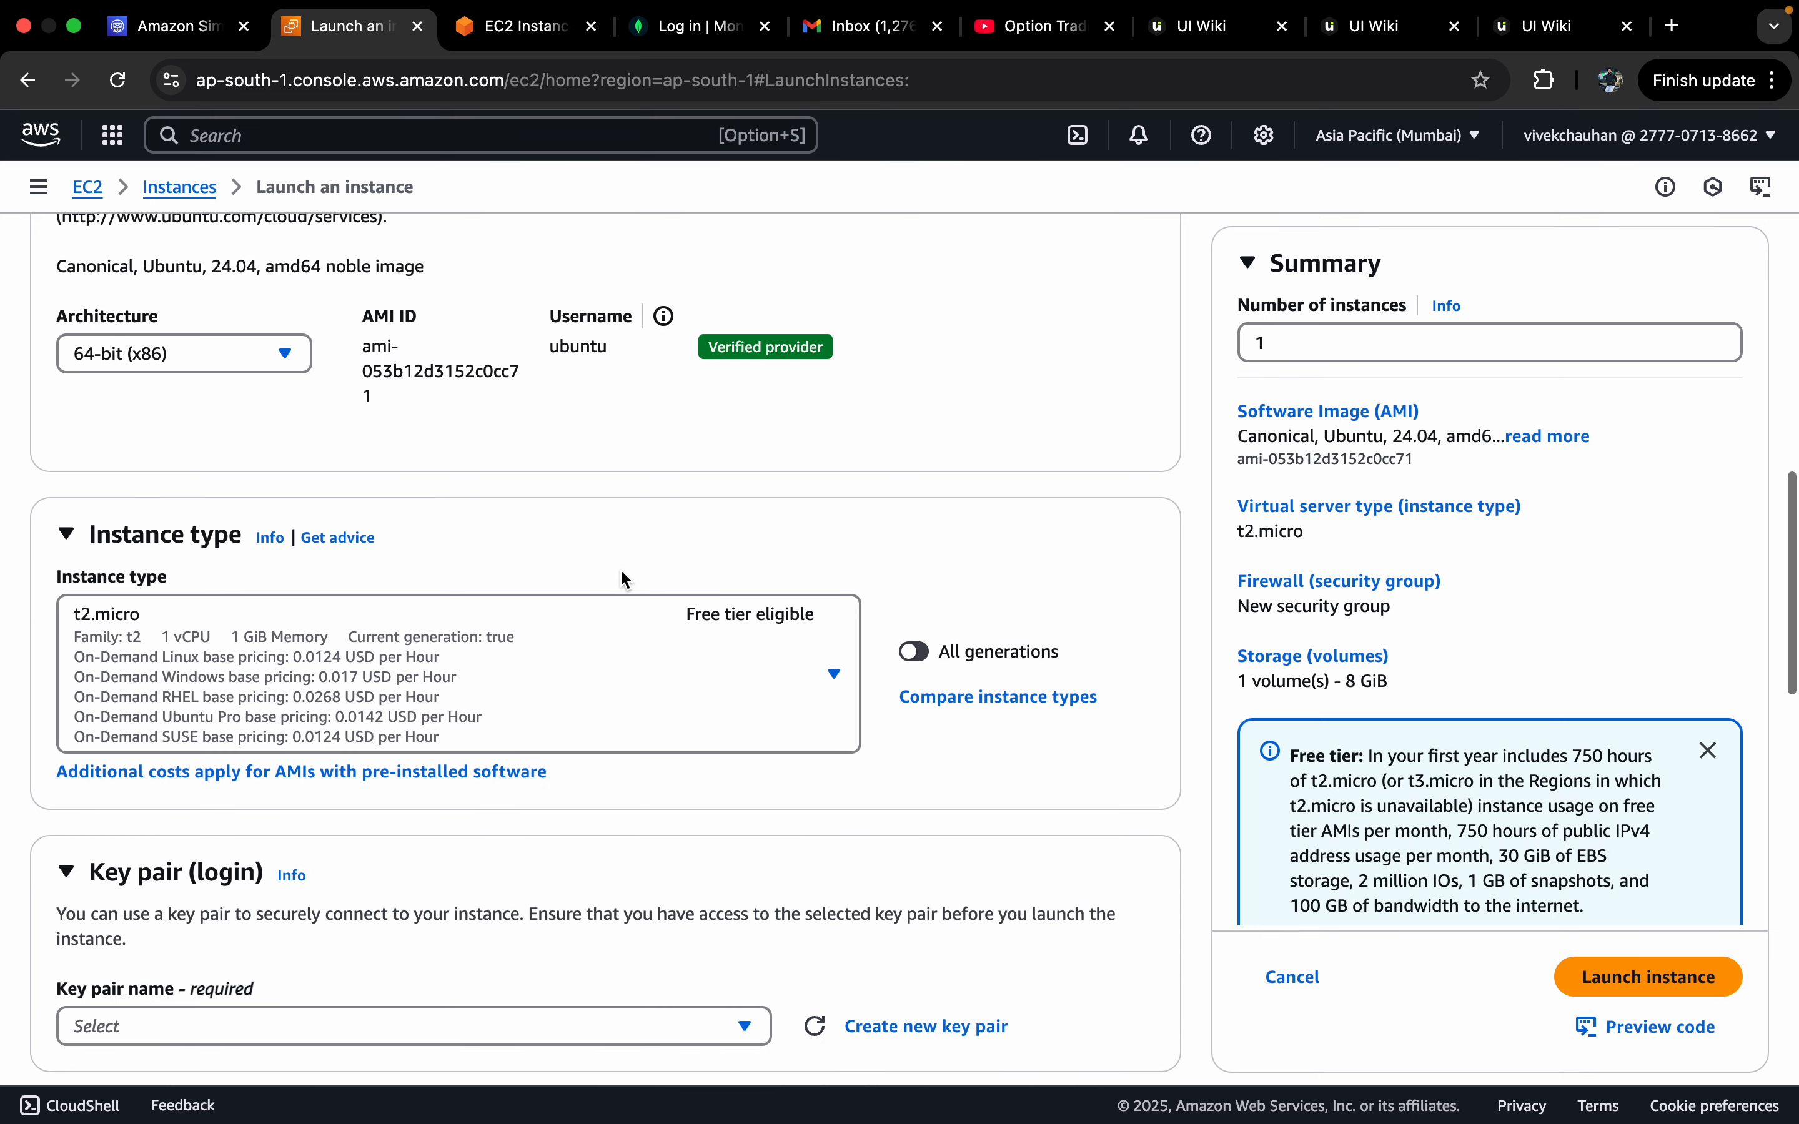
{"action": "left_click", "coordinate": [594, 662]}
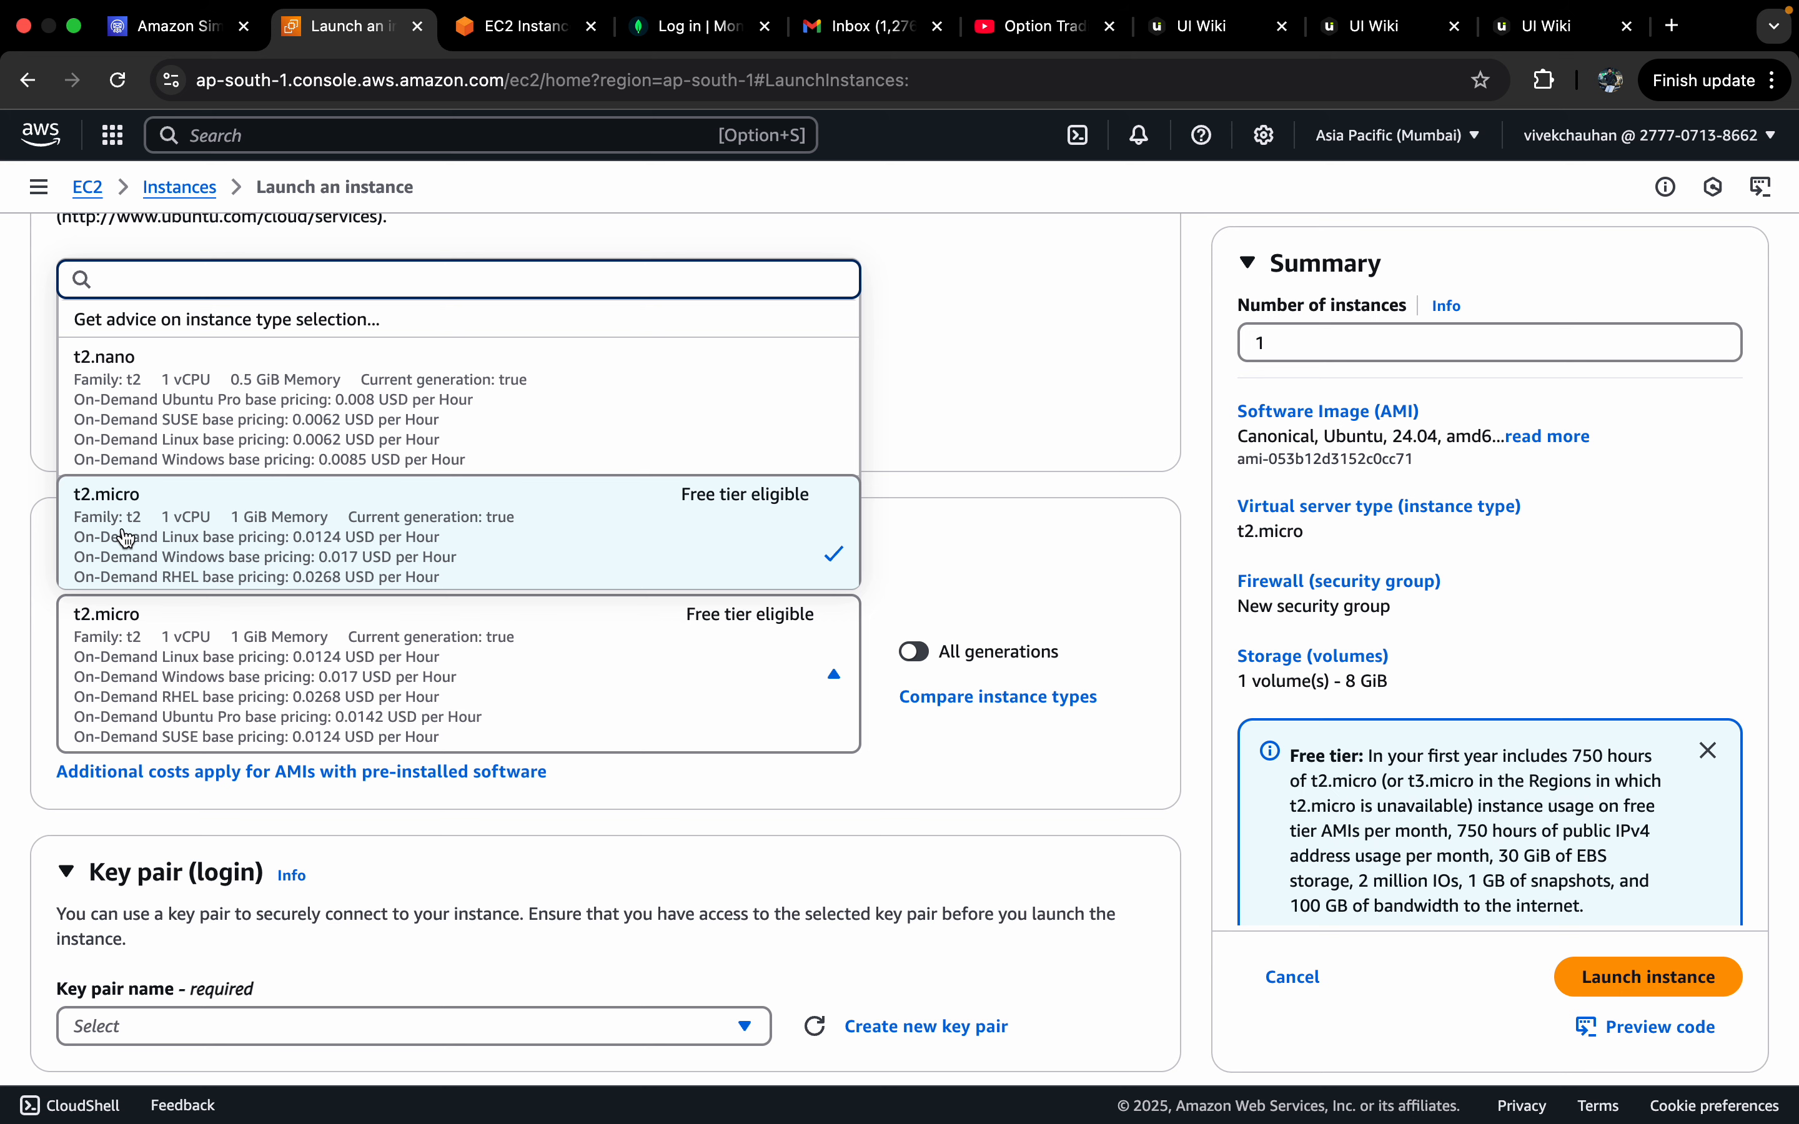
{"action": "left_click", "coordinate": [352, 649]}
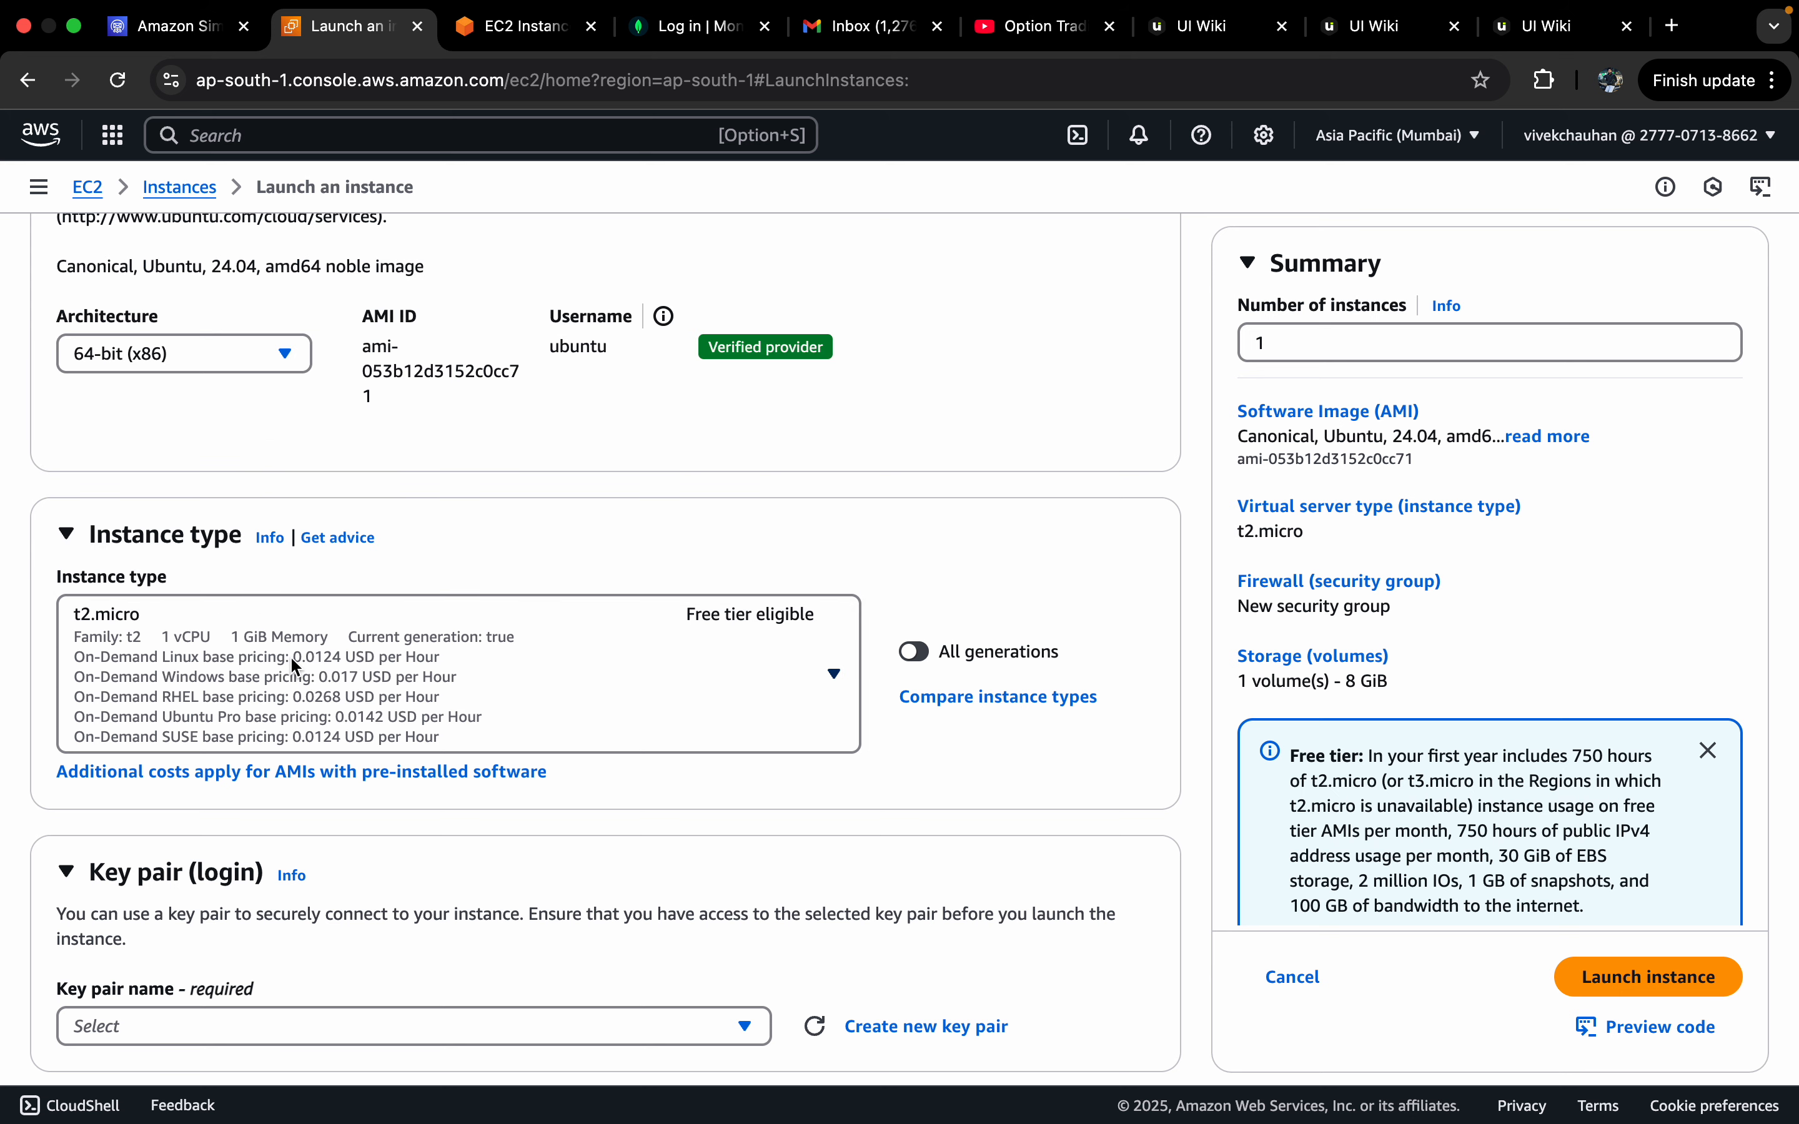
{"action": "scroll", "coordinate": [289, 655], "scroll_direction": "down", "scroll_amount": 2}
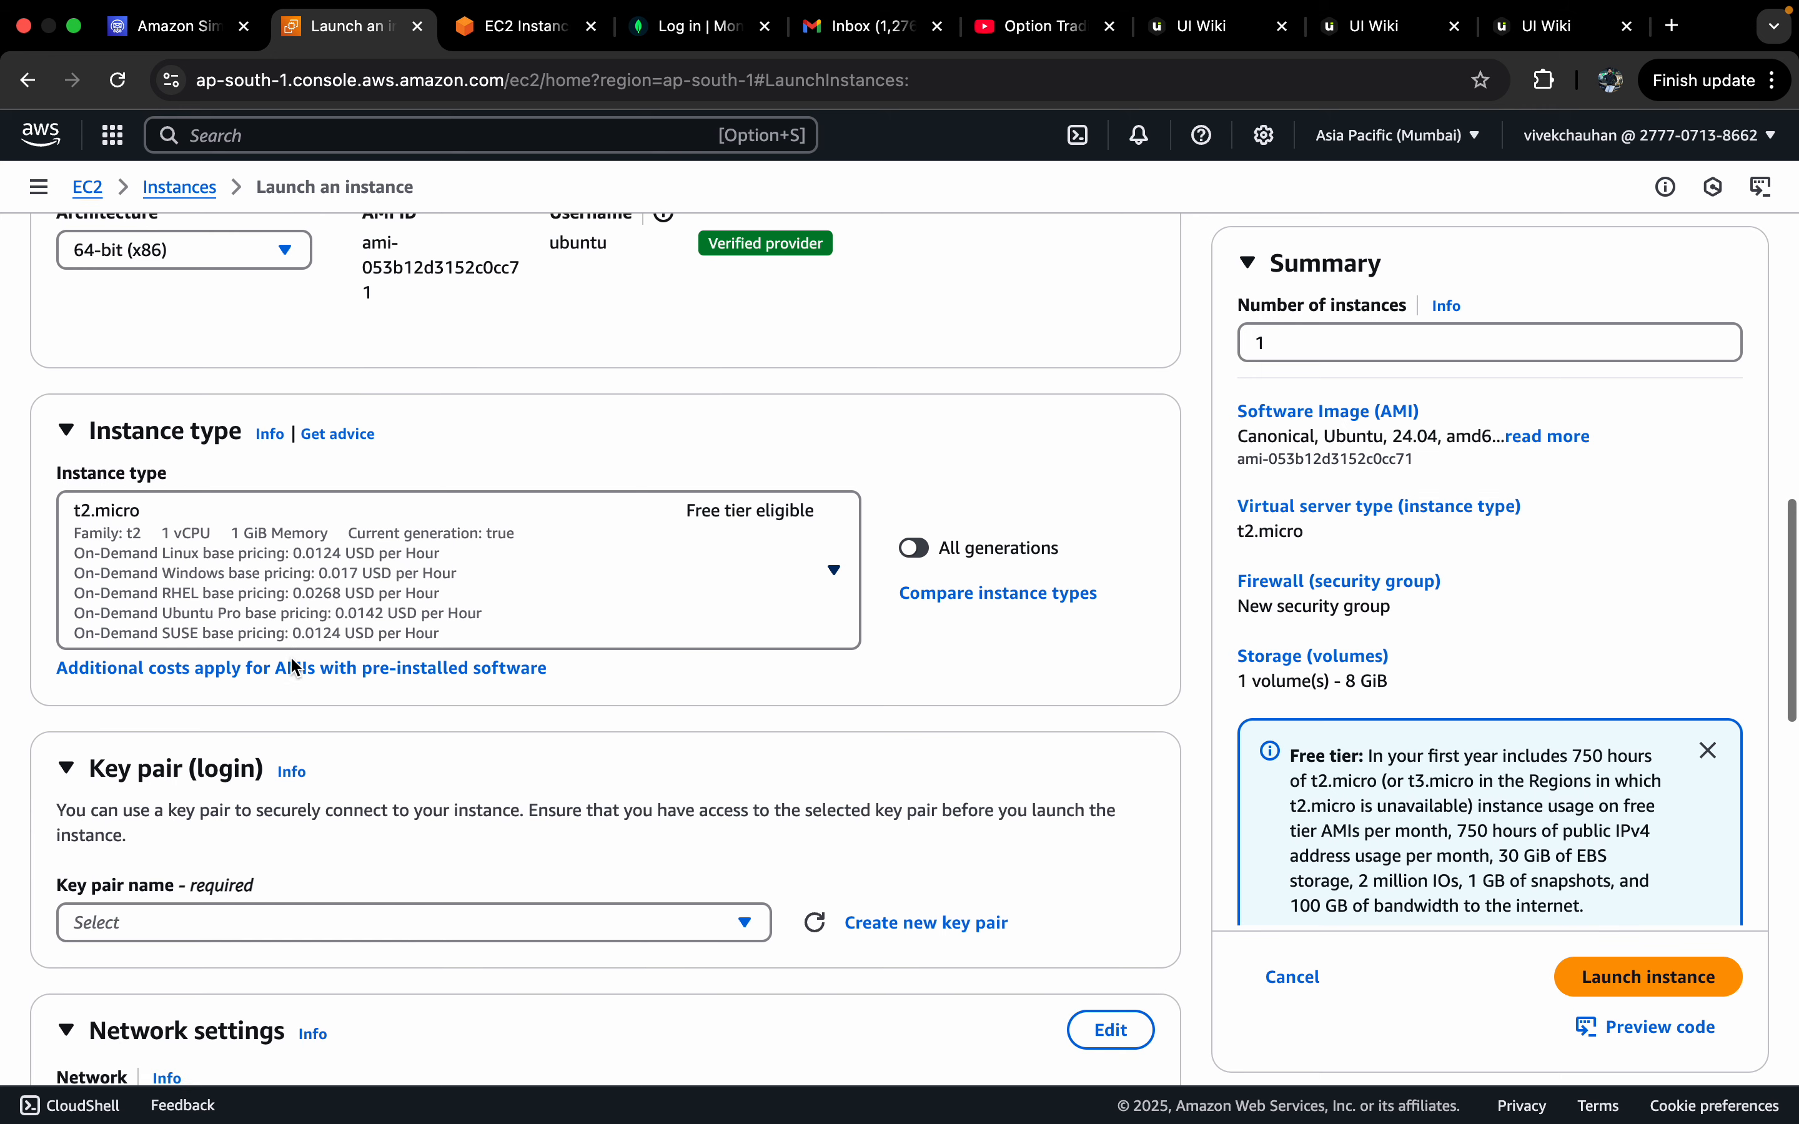
{"action": "scroll", "coordinate": [419, 737], "scroll_direction": "down", "scroll_amount": 20}
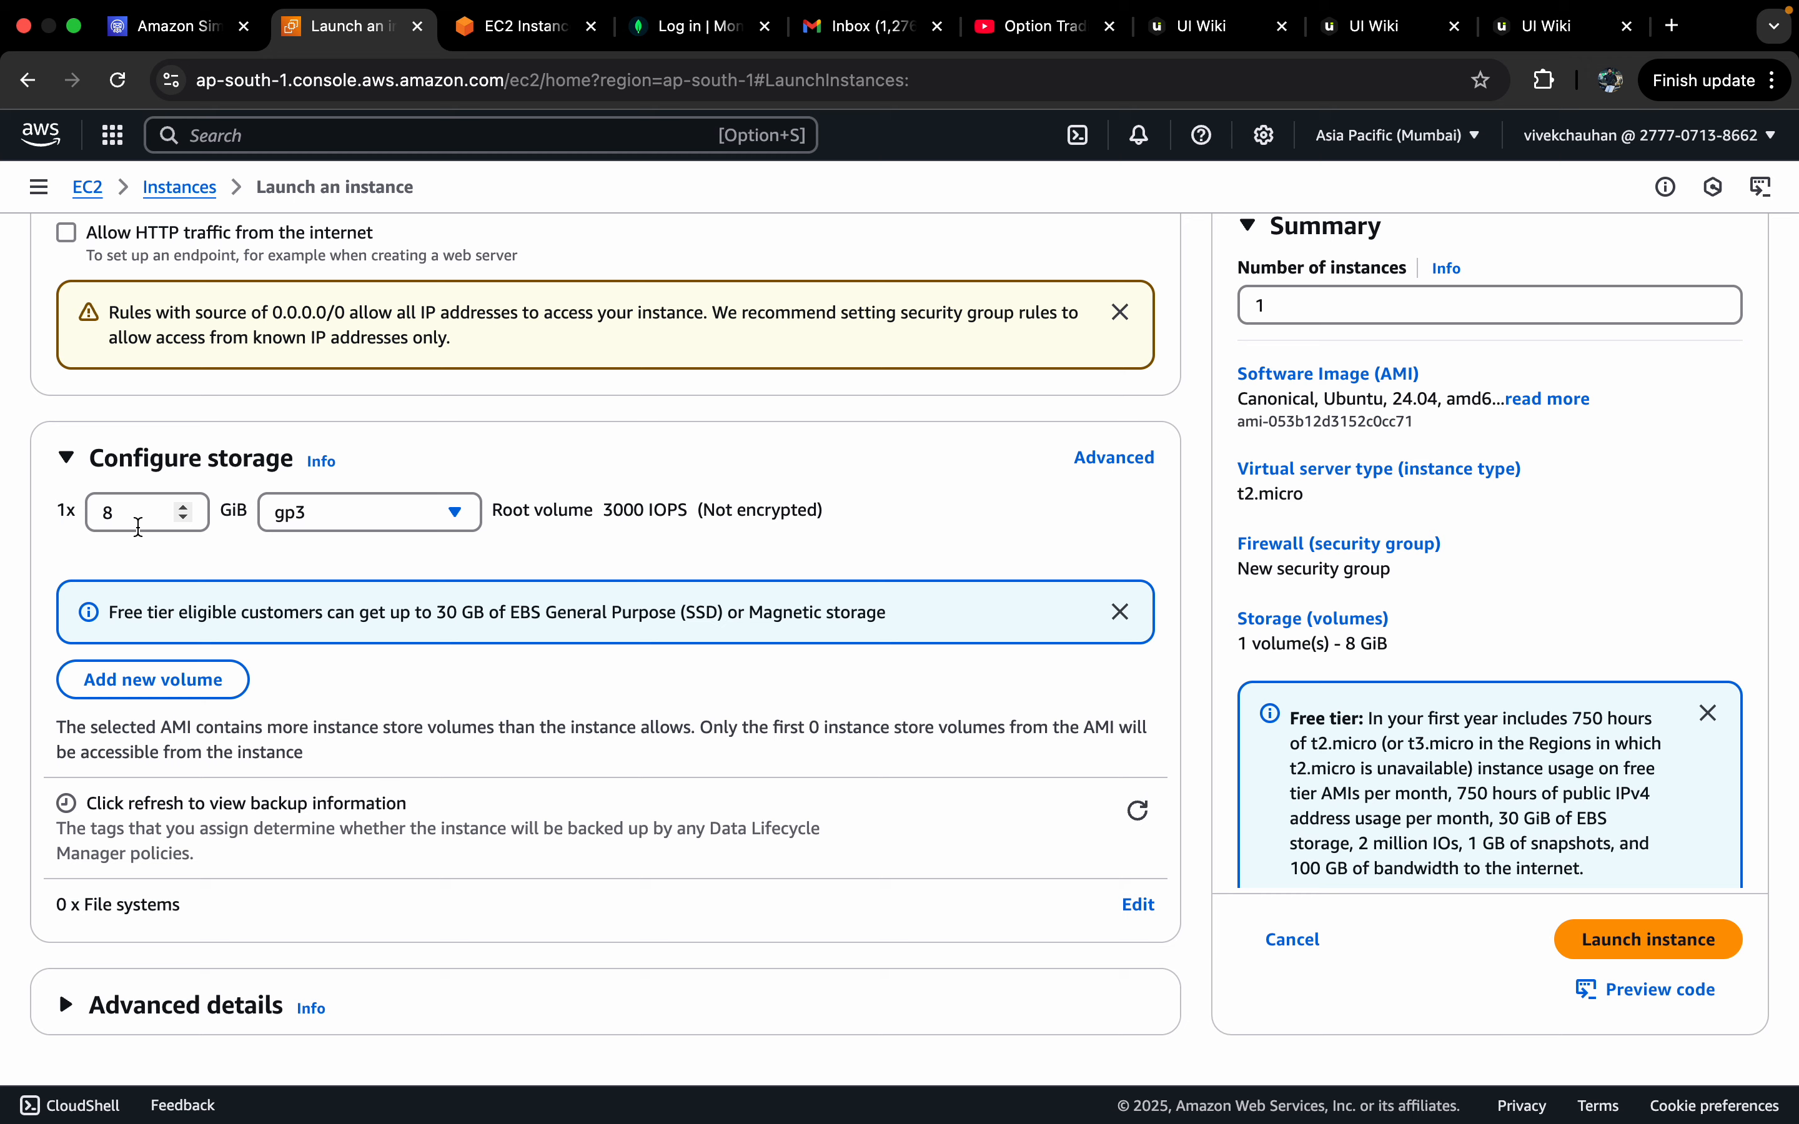
Step: Keep creating a new security group with SSH allowed from Anywhere
{"action": "scroll", "coordinate": [398, 467], "scroll_direction": "up", "scroll_amount": 8}
{"action": "scroll", "coordinate": [398, 467], "scroll_direction": "up", "scroll_amount": 2}
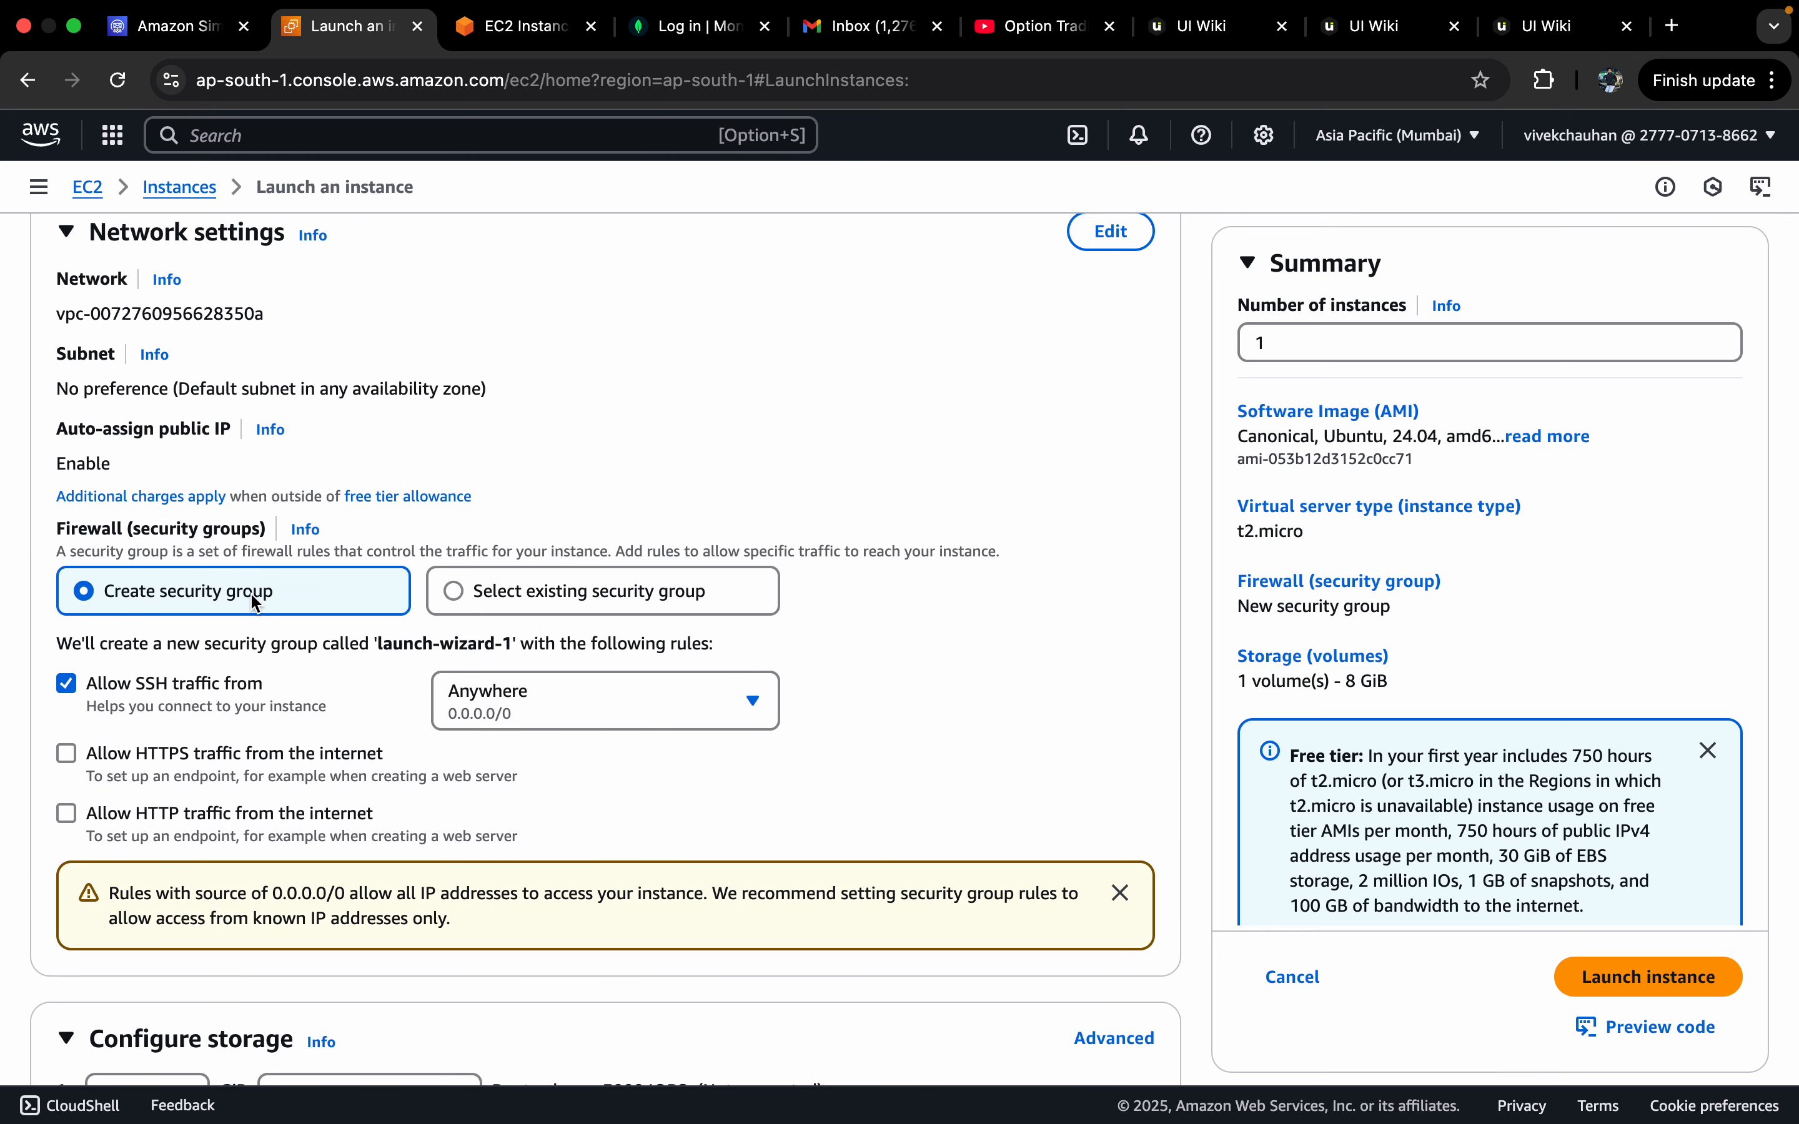
{"action": "left_click", "coordinate": [617, 601]}
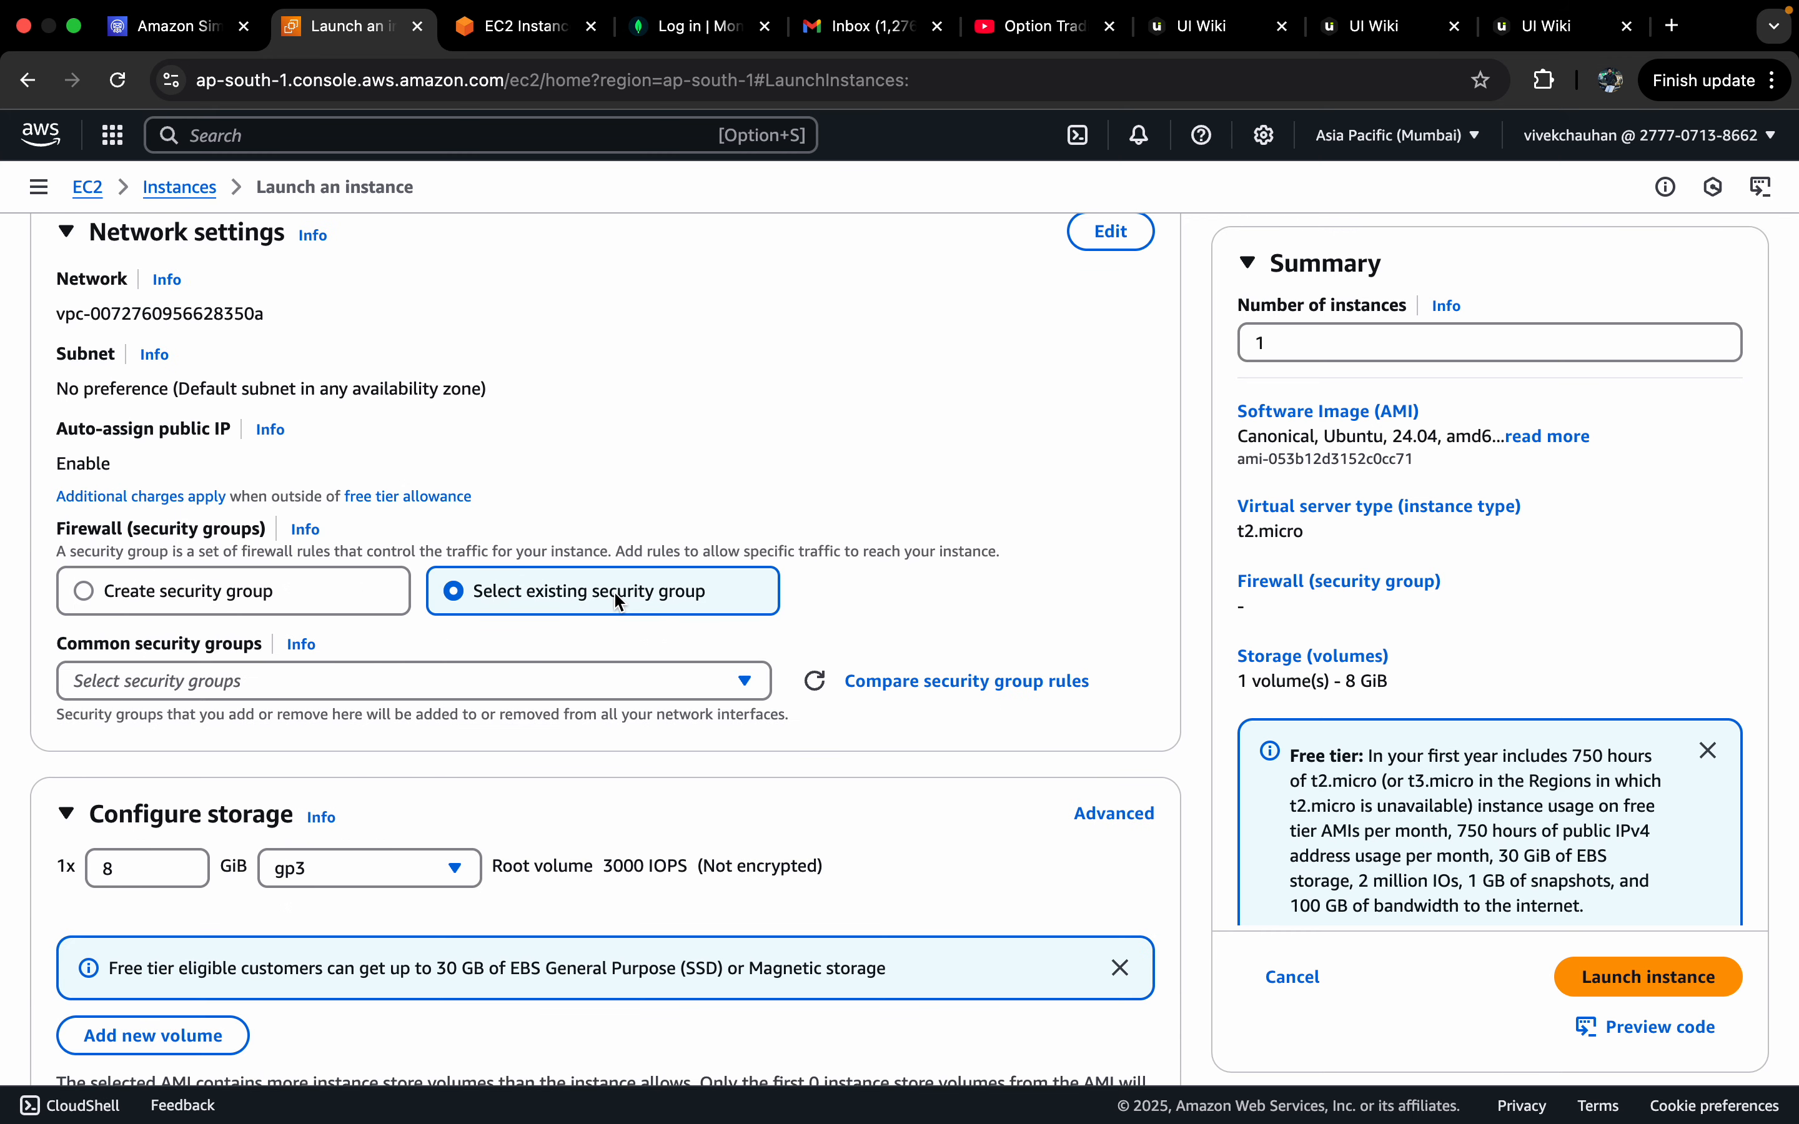
{"action": "left_click", "coordinate": [361, 589]}
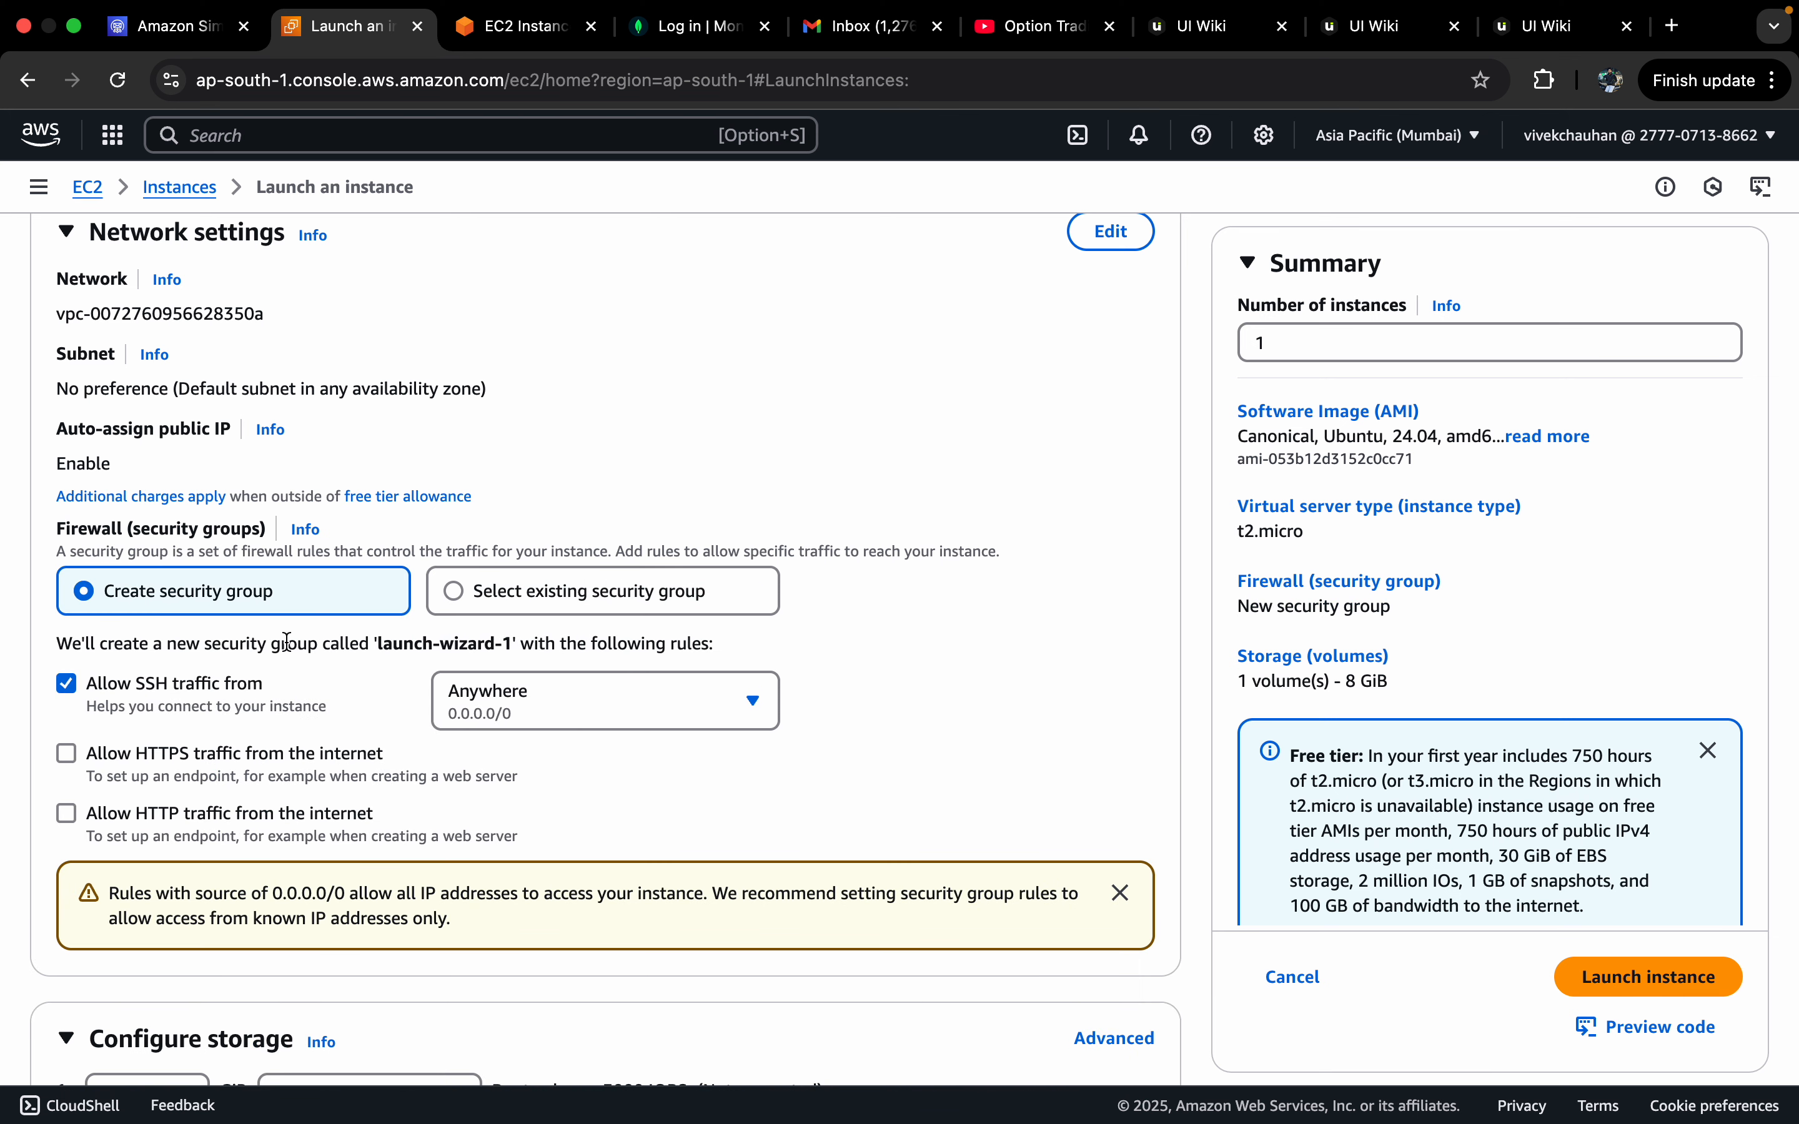
{"action": "scroll", "coordinate": [269, 485], "scroll_direction": "down", "scroll_amount": 2}
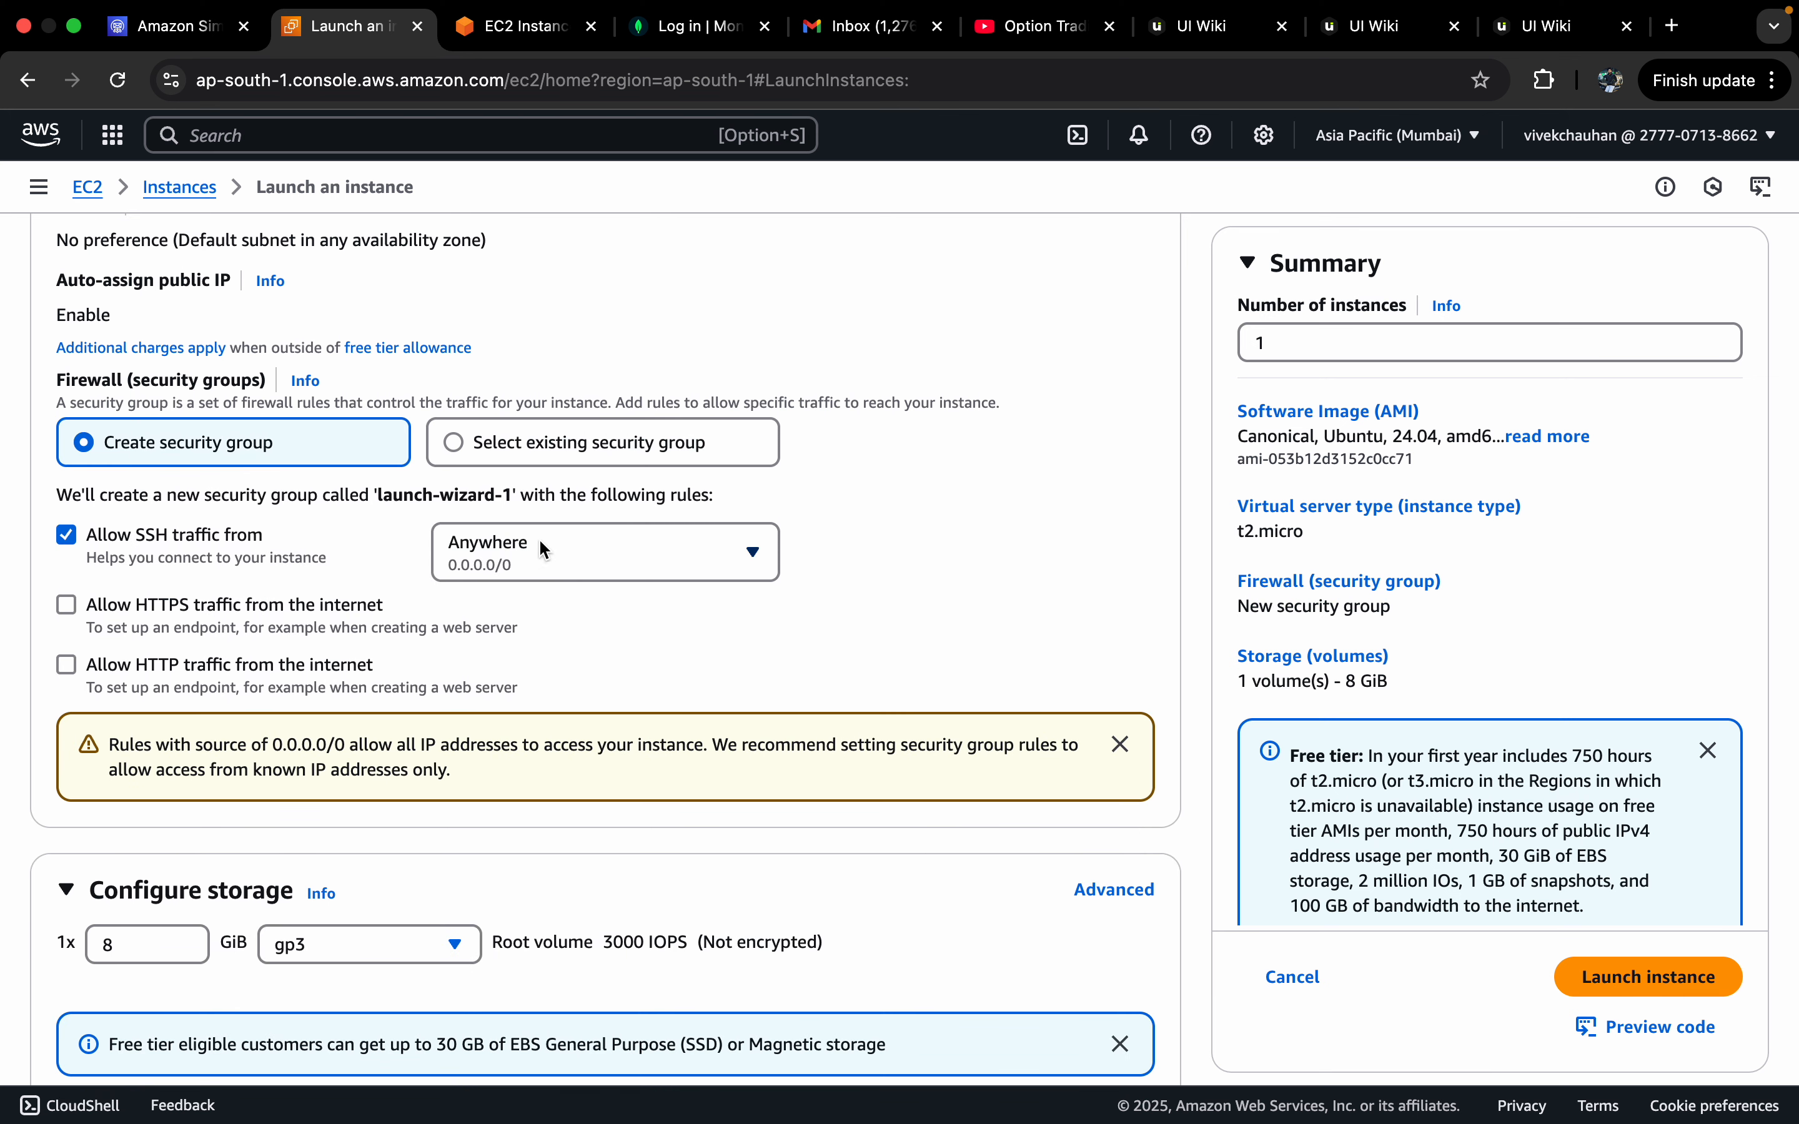
{"action": "left_click", "coordinate": [551, 558]}
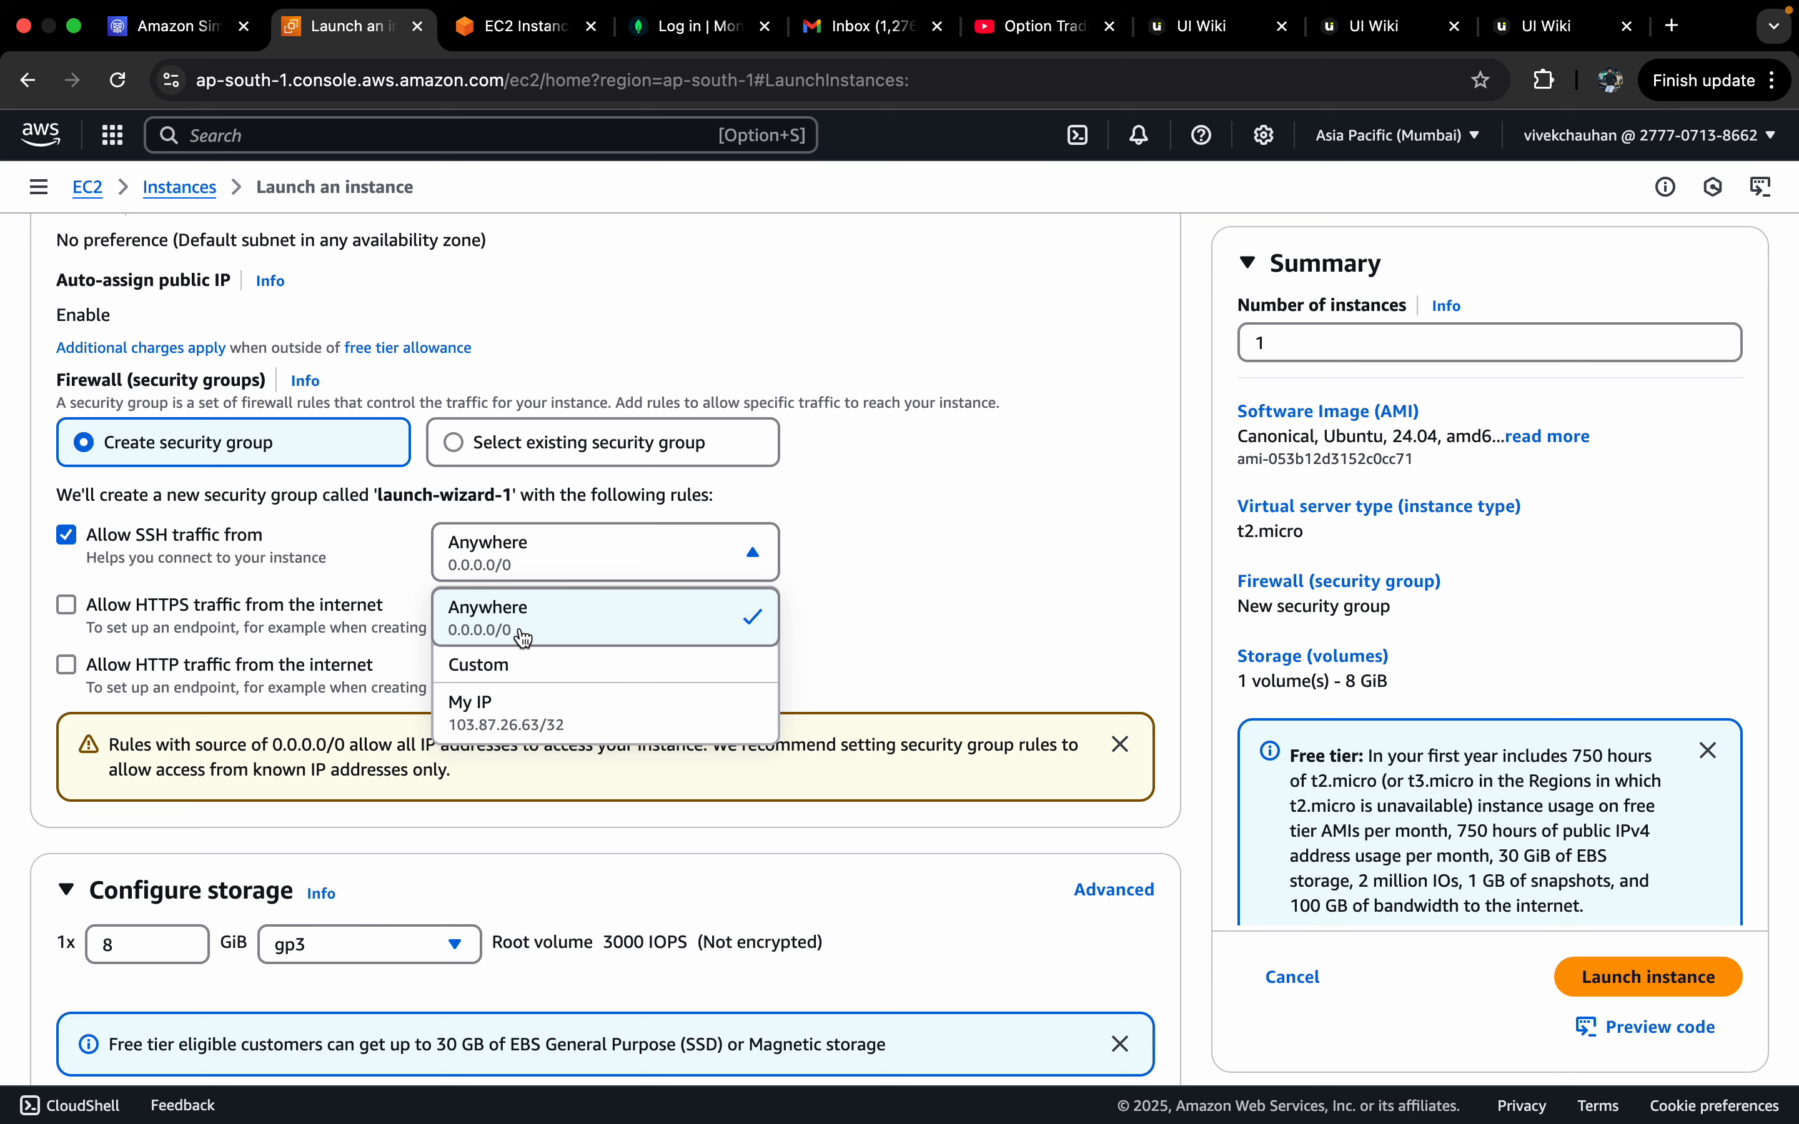
{"action": "left_click", "coordinate": [914, 548]}
{"action": "left_click_drag", "start_coordinate": [96, 535], "coordinate": [262, 534]}
{"action": "left_click", "coordinate": [261, 534]}
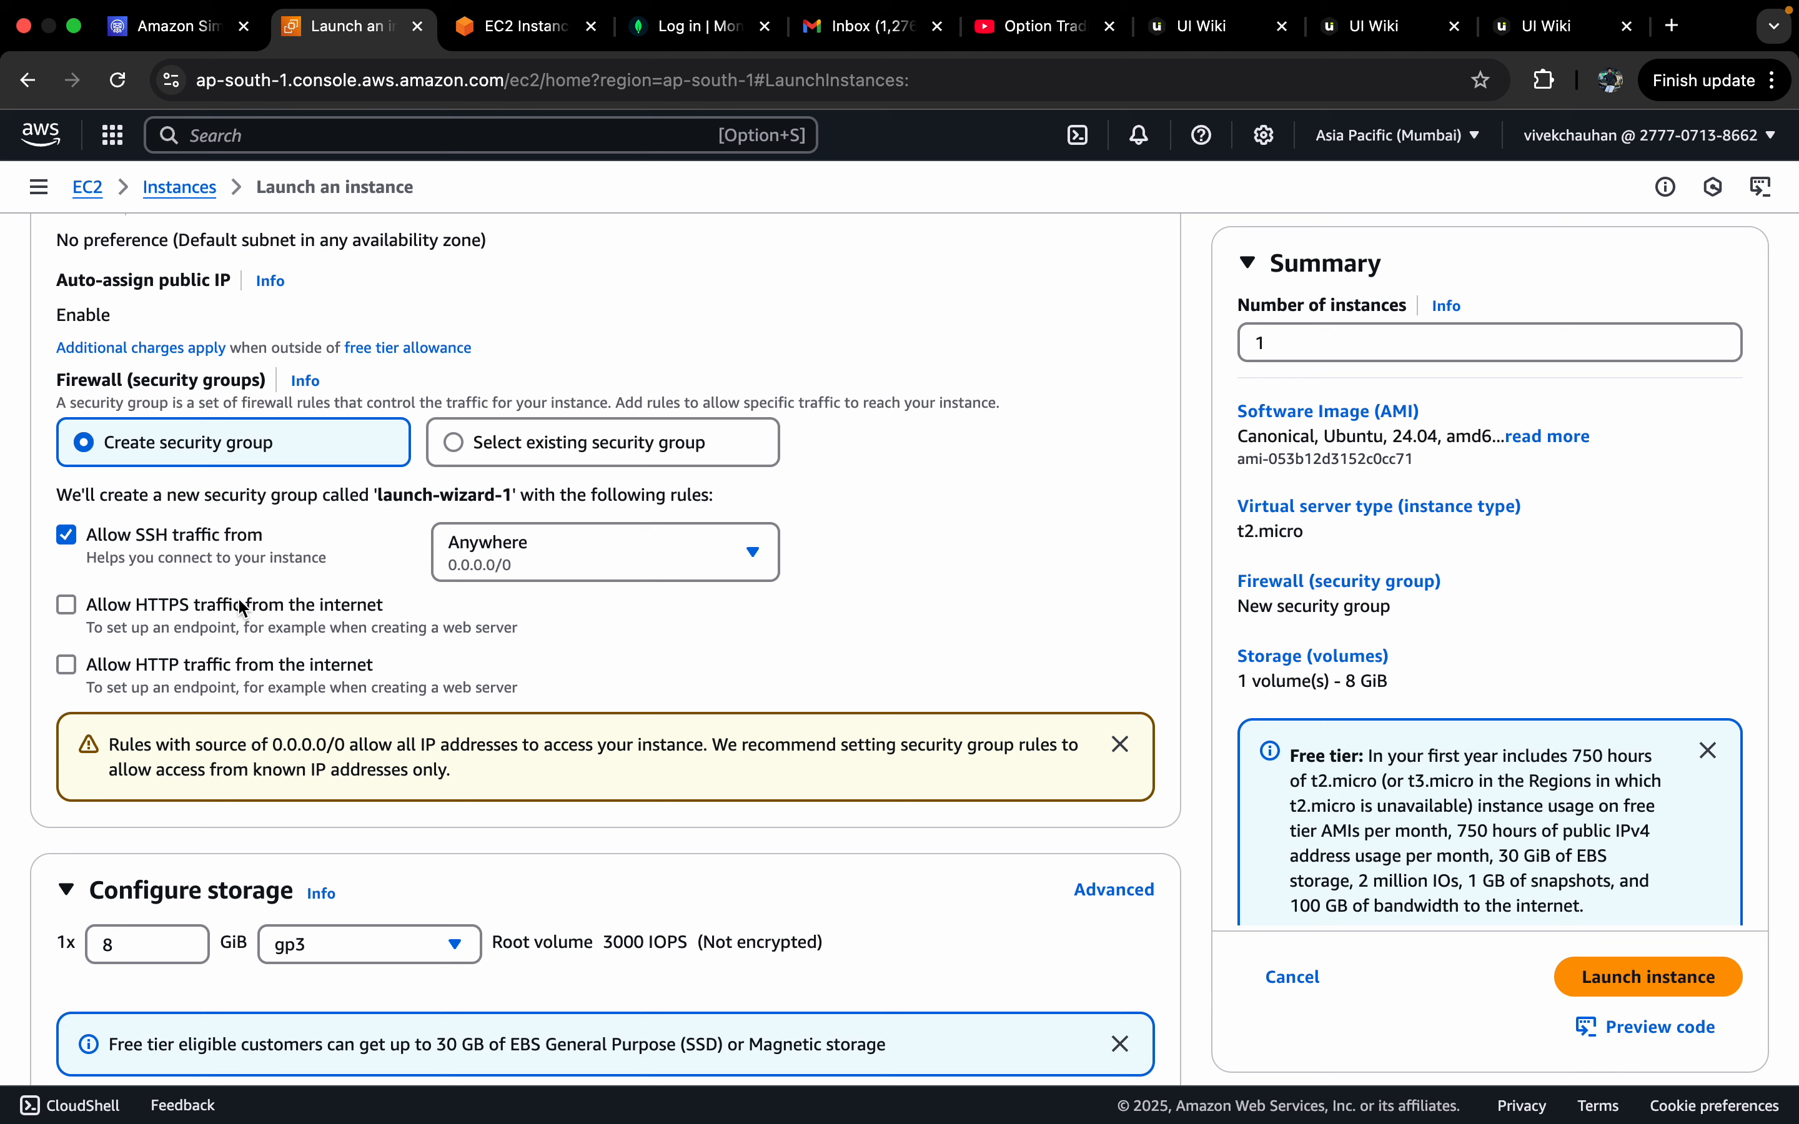
Step: Also allow HTTPS and HTTP traffic from the internet in the security group
{"action": "left_click", "coordinate": [275, 609]}
{"action": "left_click", "coordinate": [286, 662]}
{"action": "scroll", "coordinate": [541, 635], "scroll_direction": "down", "scroll_amount": 3}
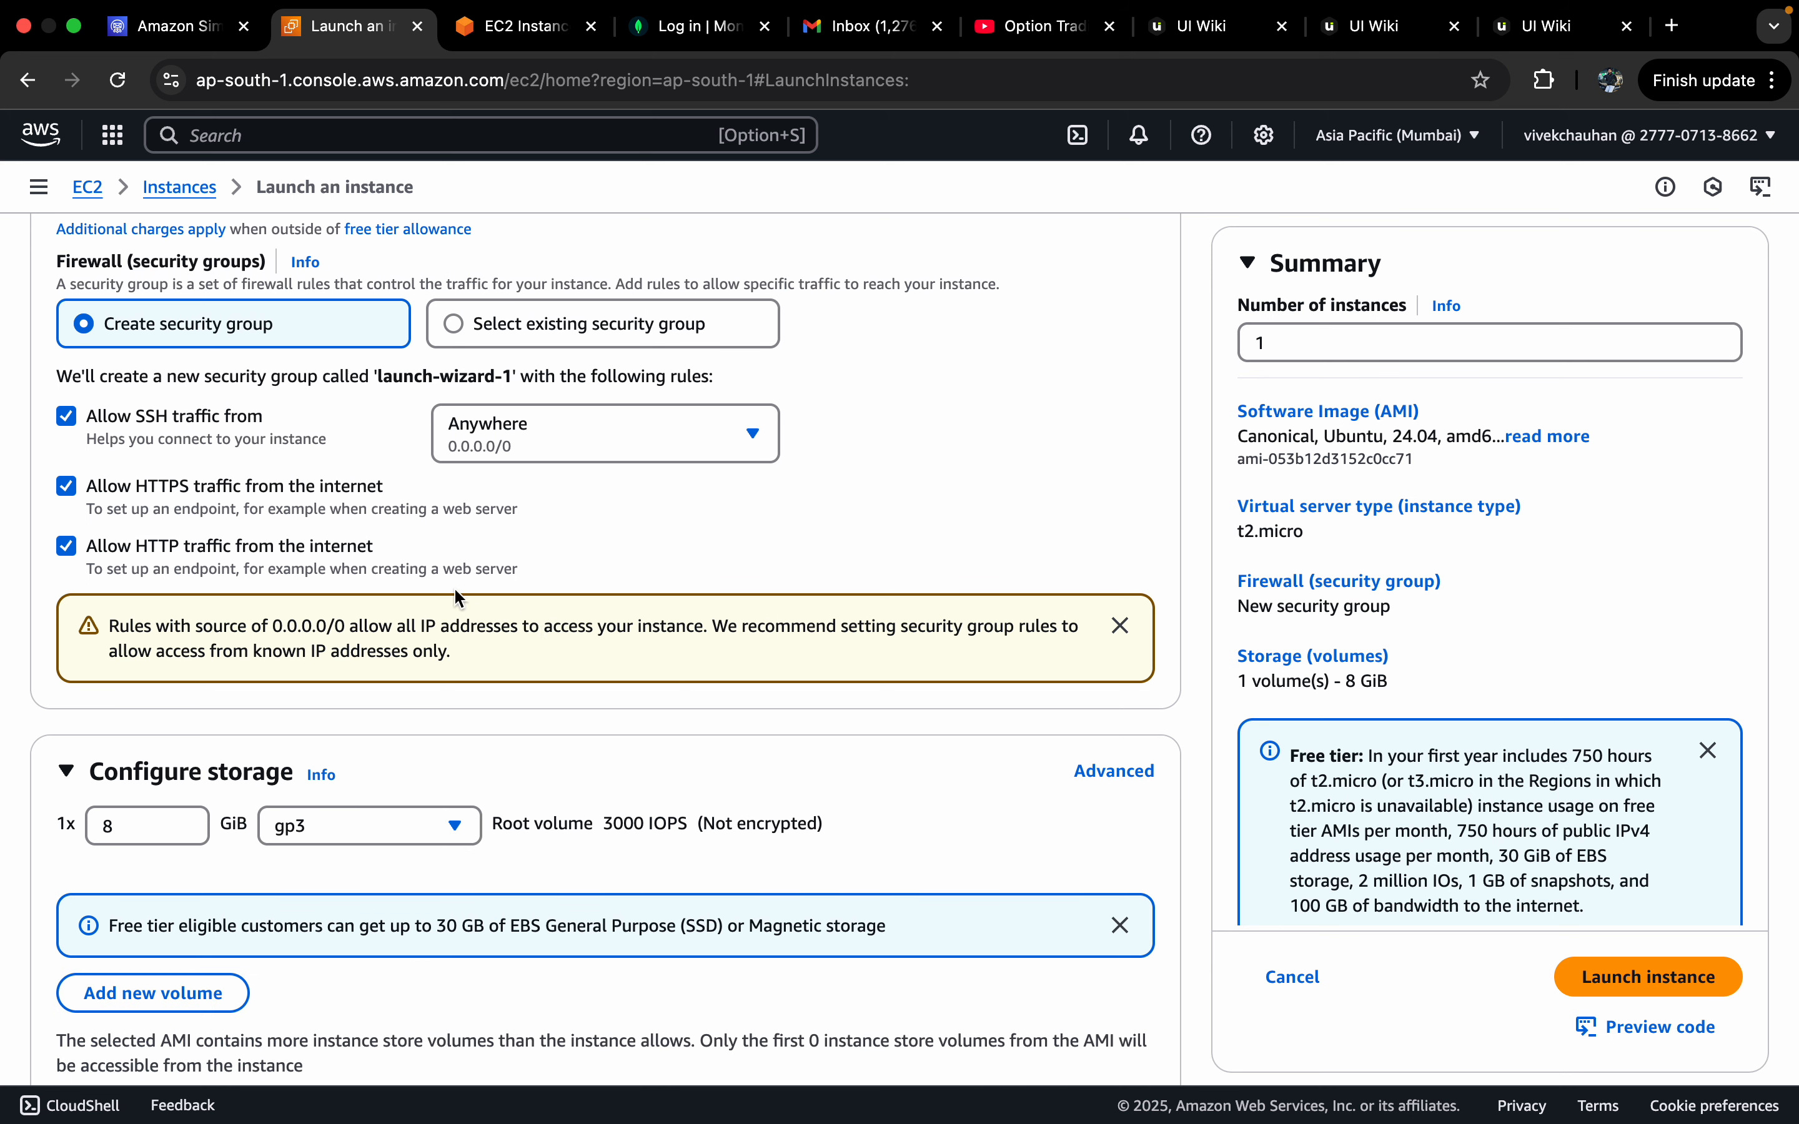
{"action": "scroll", "coordinate": [368, 550], "scroll_direction": "down", "scroll_amount": 3}
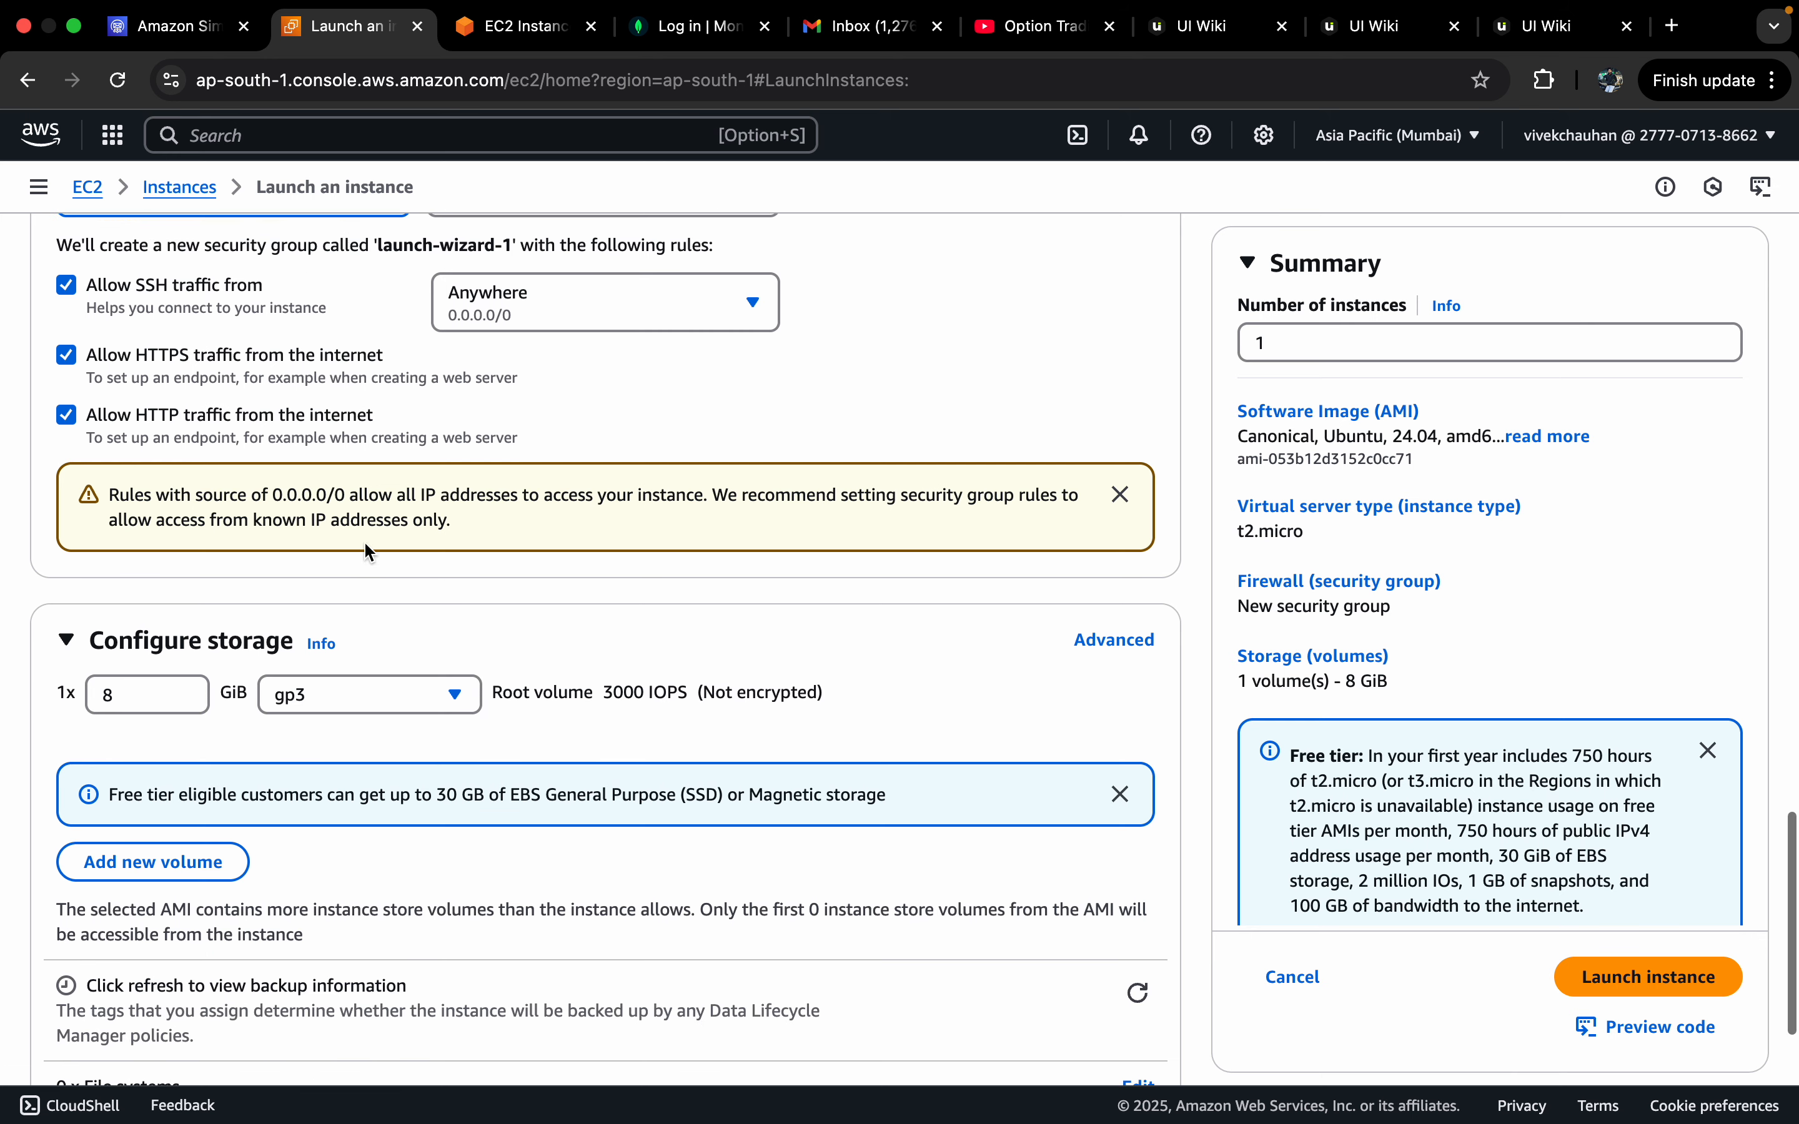
{"action": "scroll", "coordinate": [368, 550], "scroll_direction": "up", "scroll_amount": 12}
{"action": "scroll", "coordinate": [369, 551], "scroll_direction": "up", "scroll_amount": 1}
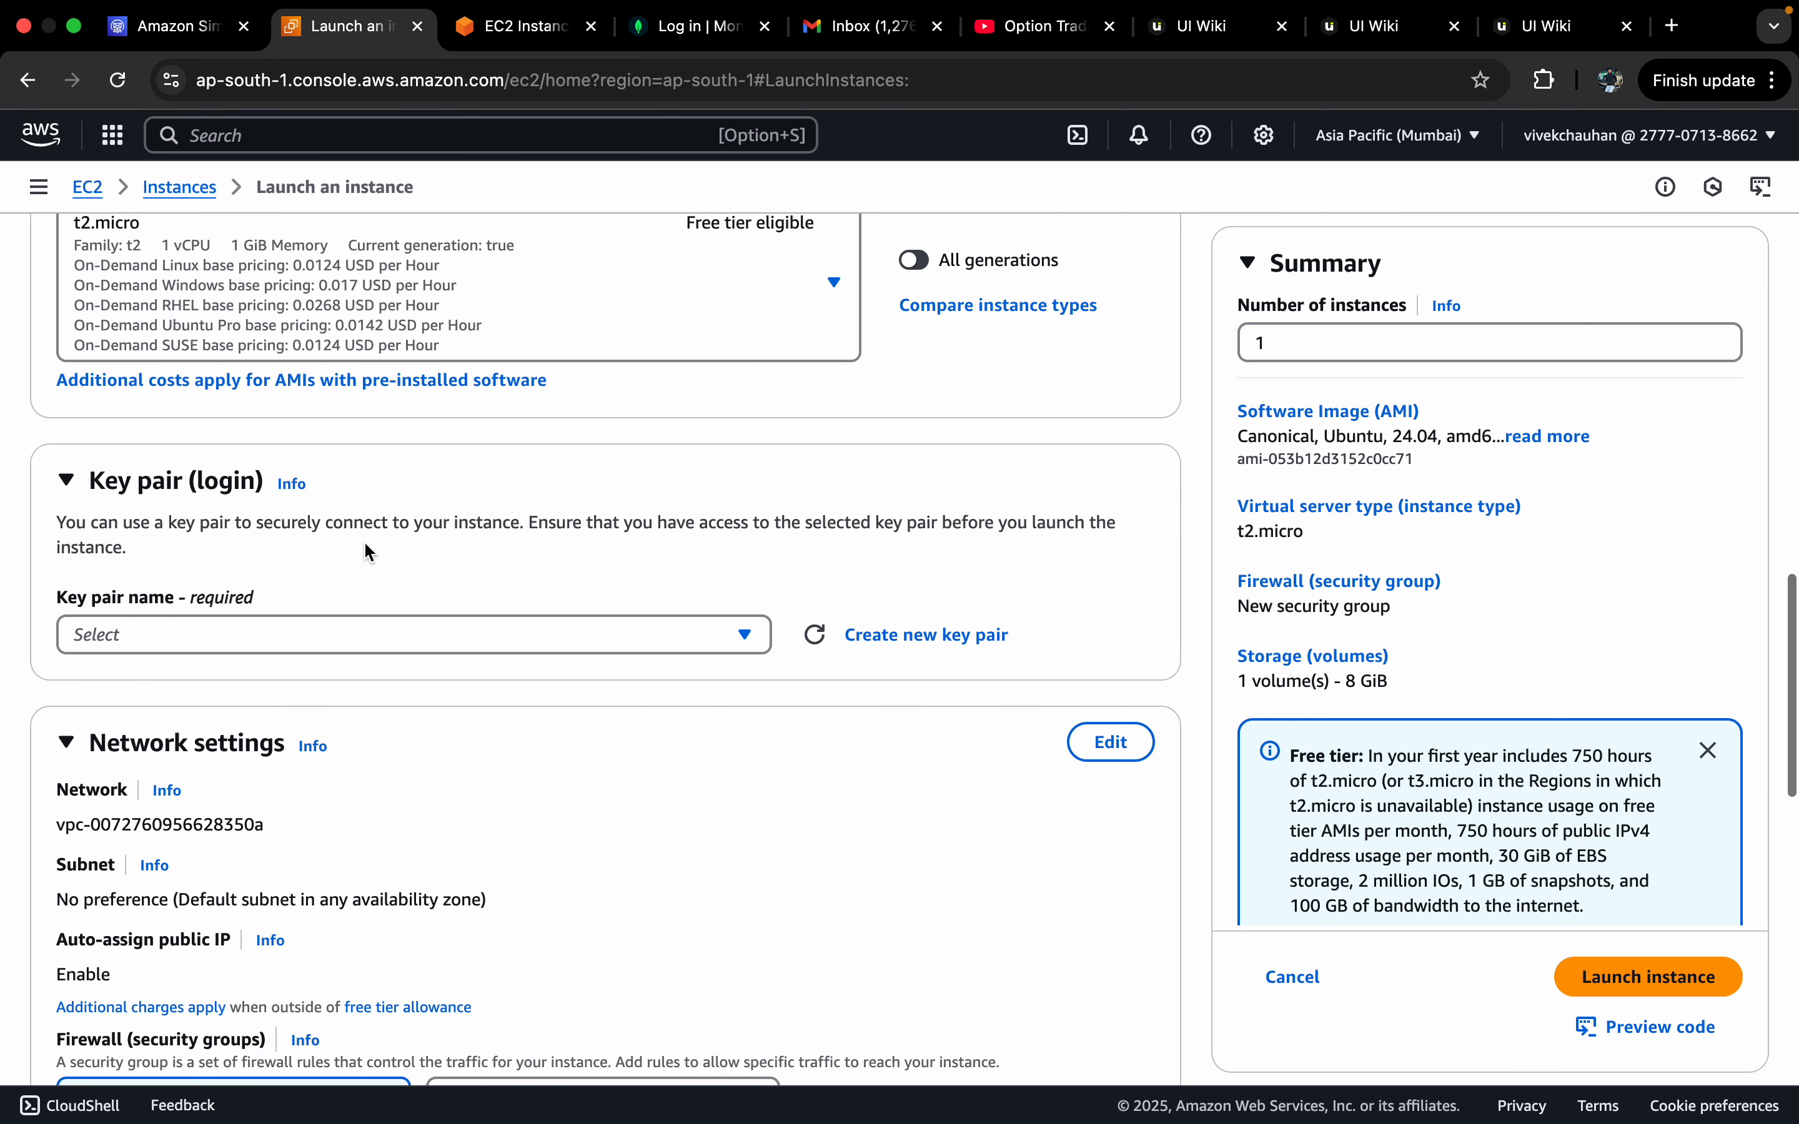
{"action": "left_click", "coordinate": [466, 634]}
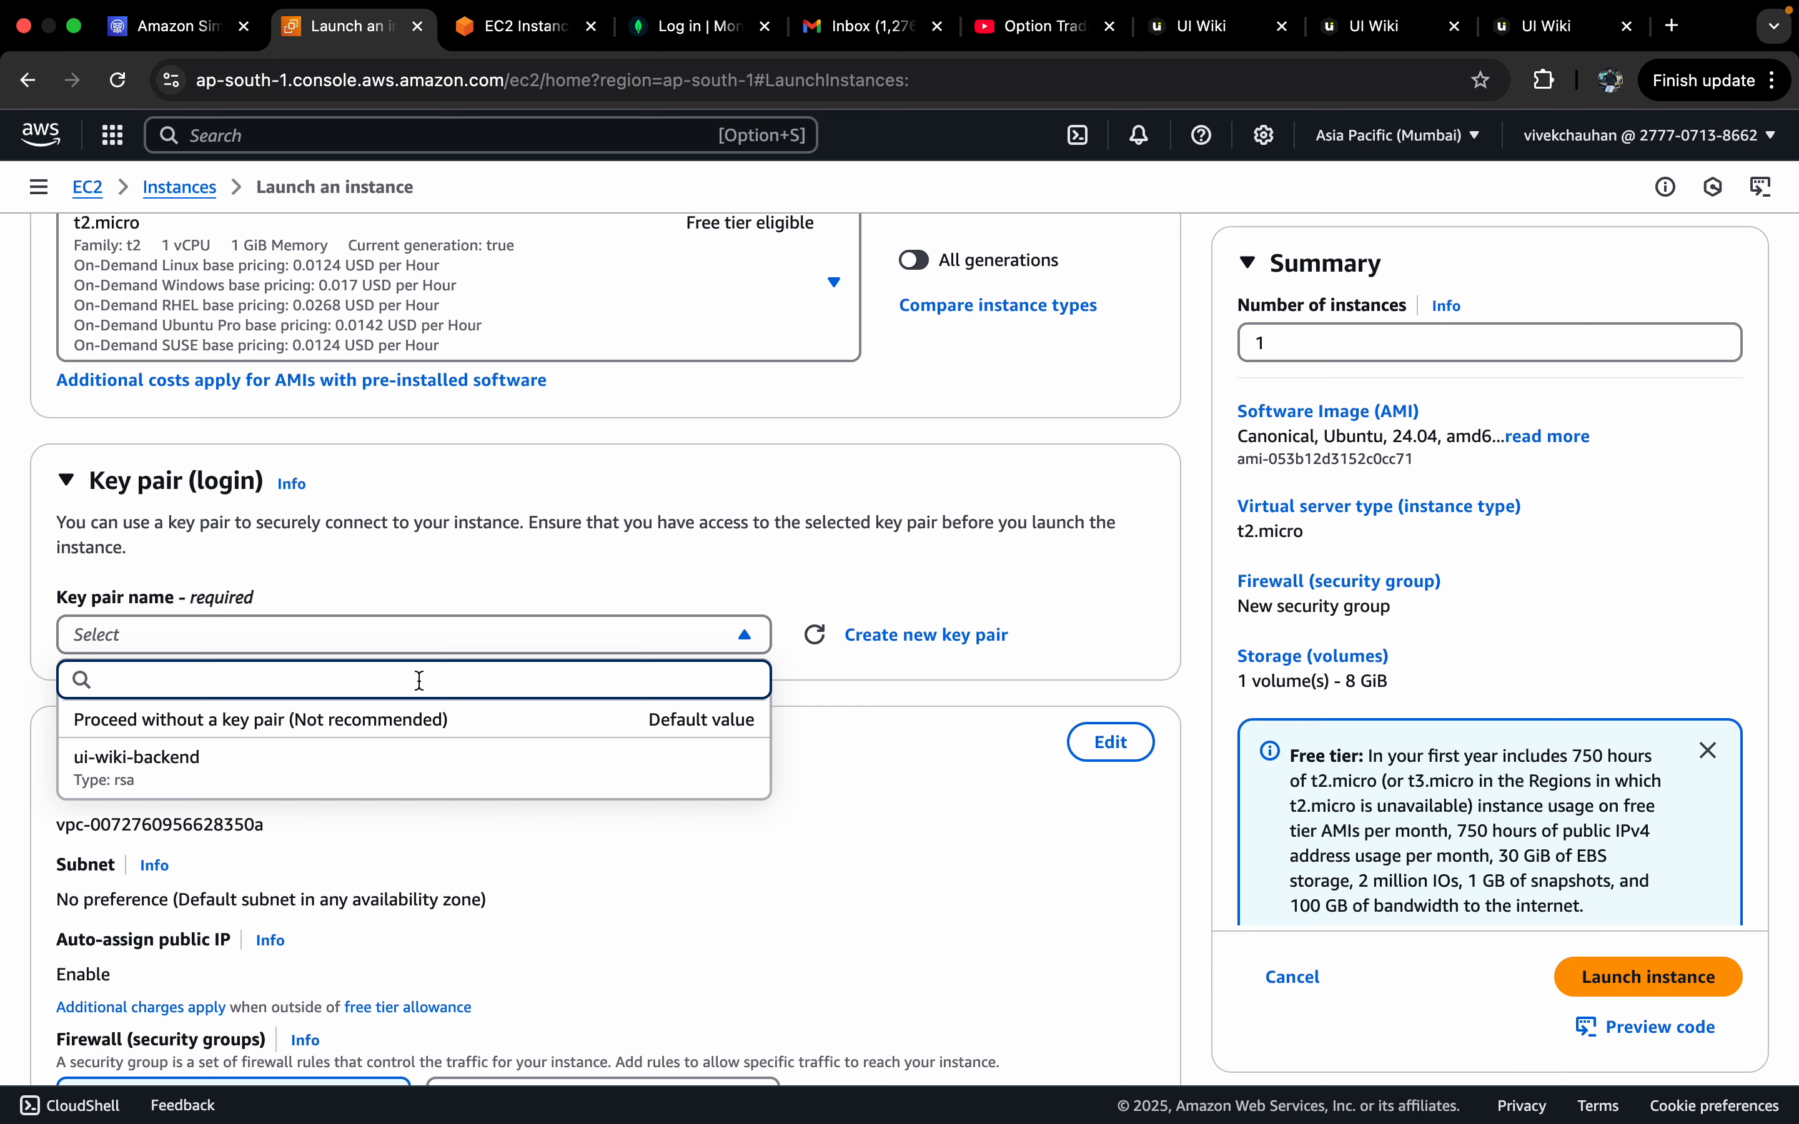
{"action": "left_click", "coordinate": [653, 597]}
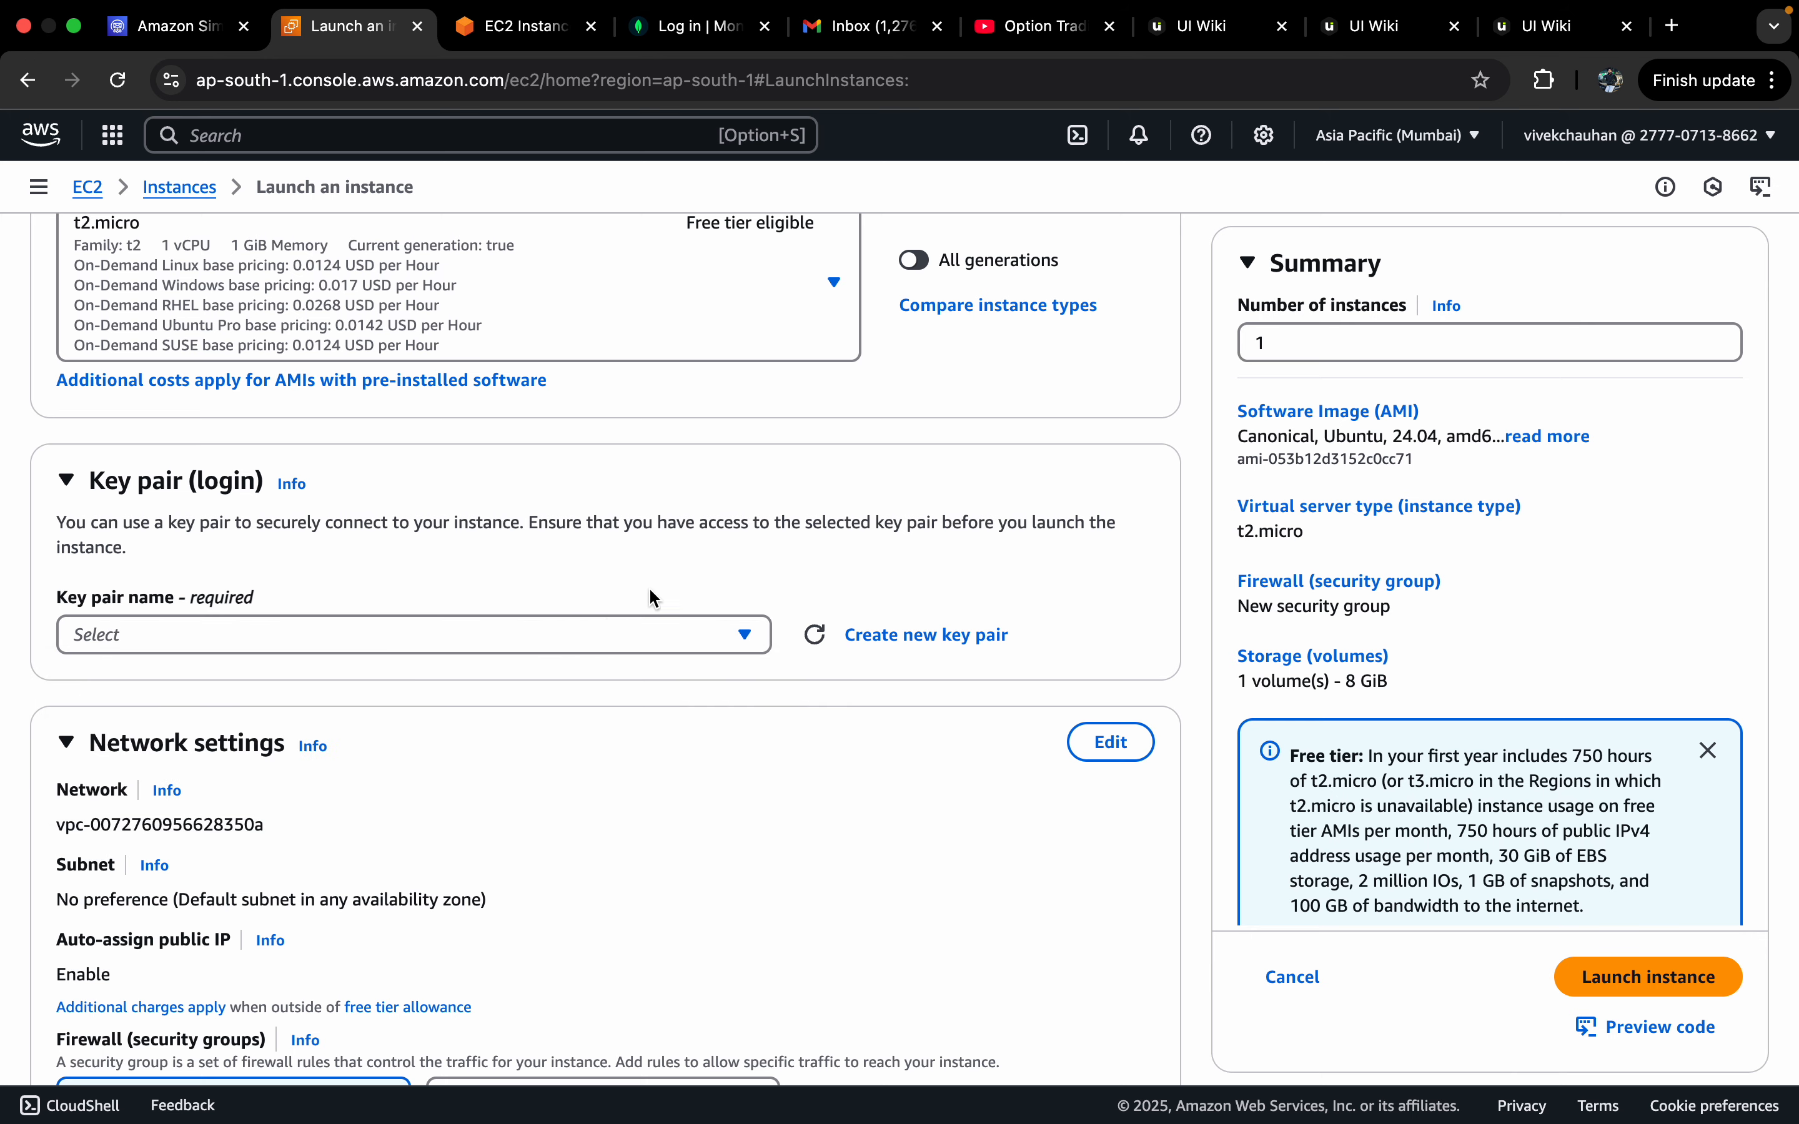
{"action": "left_click", "coordinate": [872, 634]}
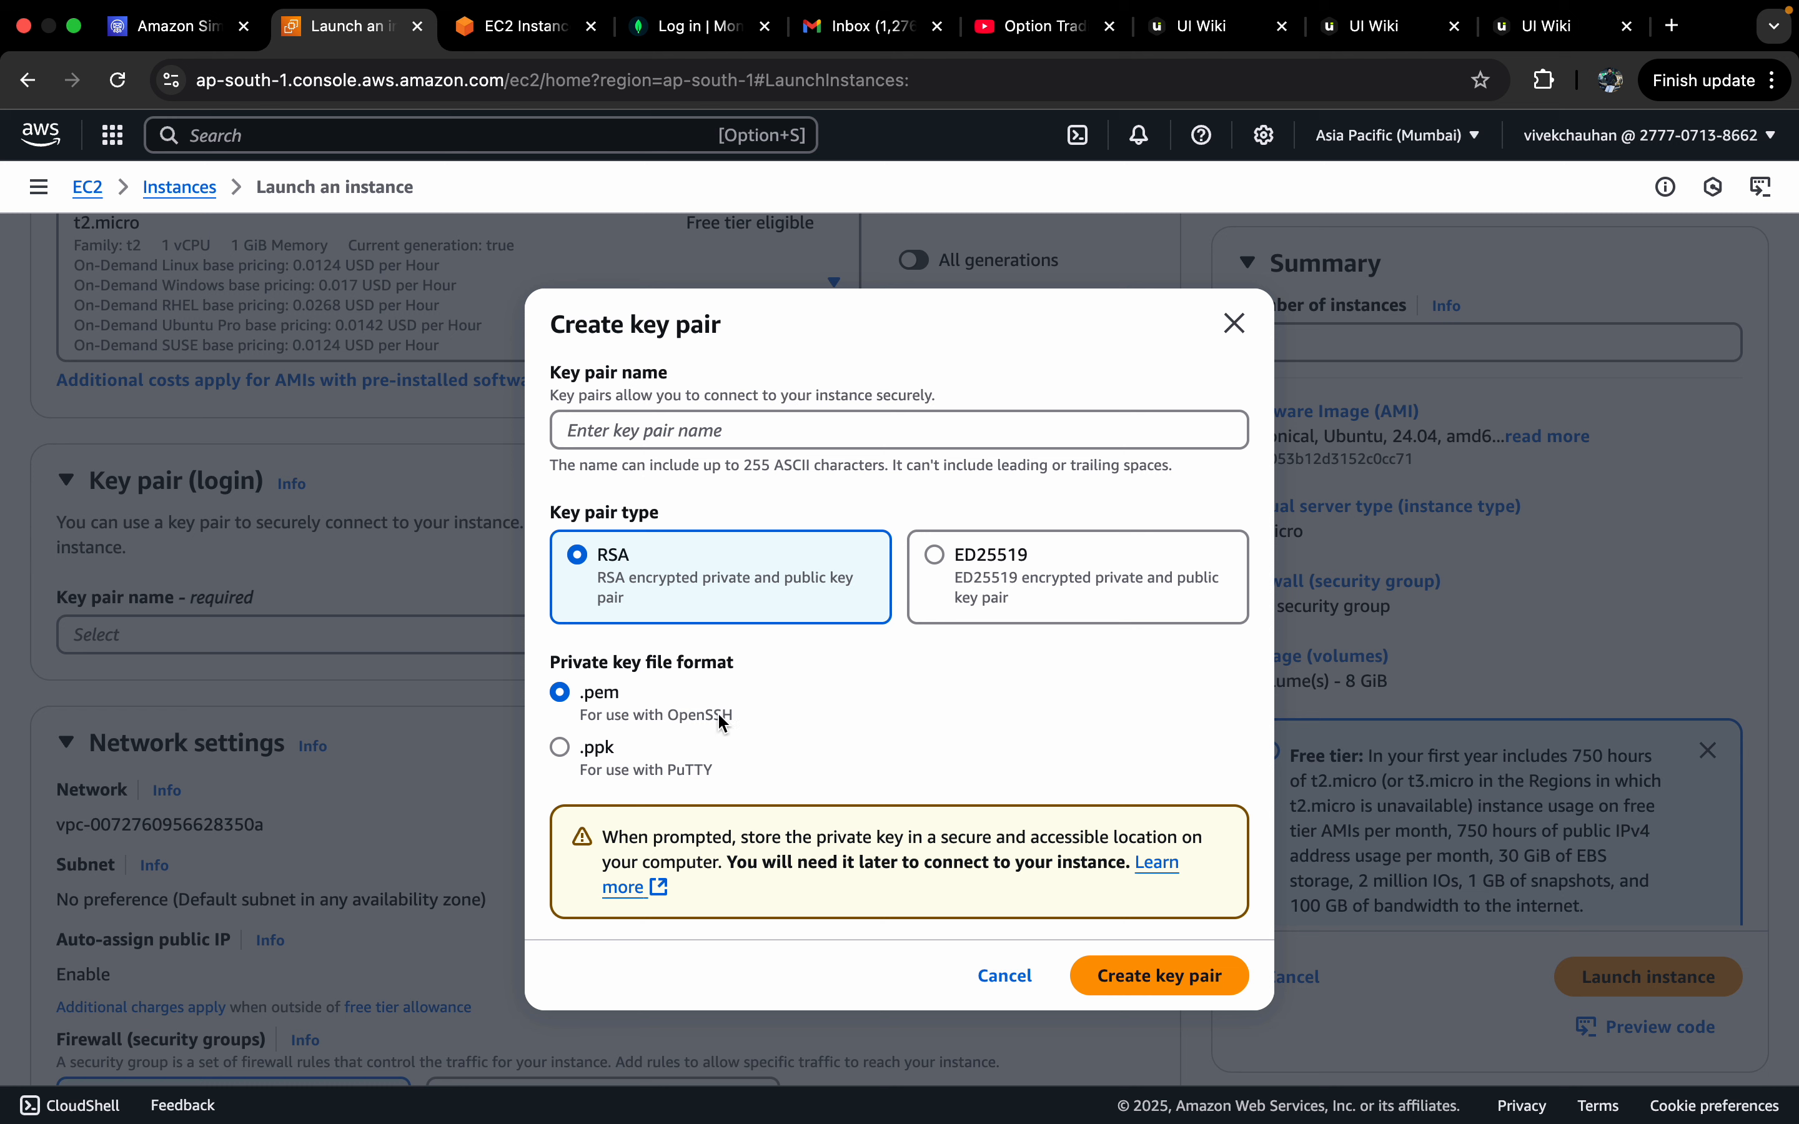
{"action": "left_click", "coordinate": [792, 414]}
{"action": "type", "text": "test-1"}
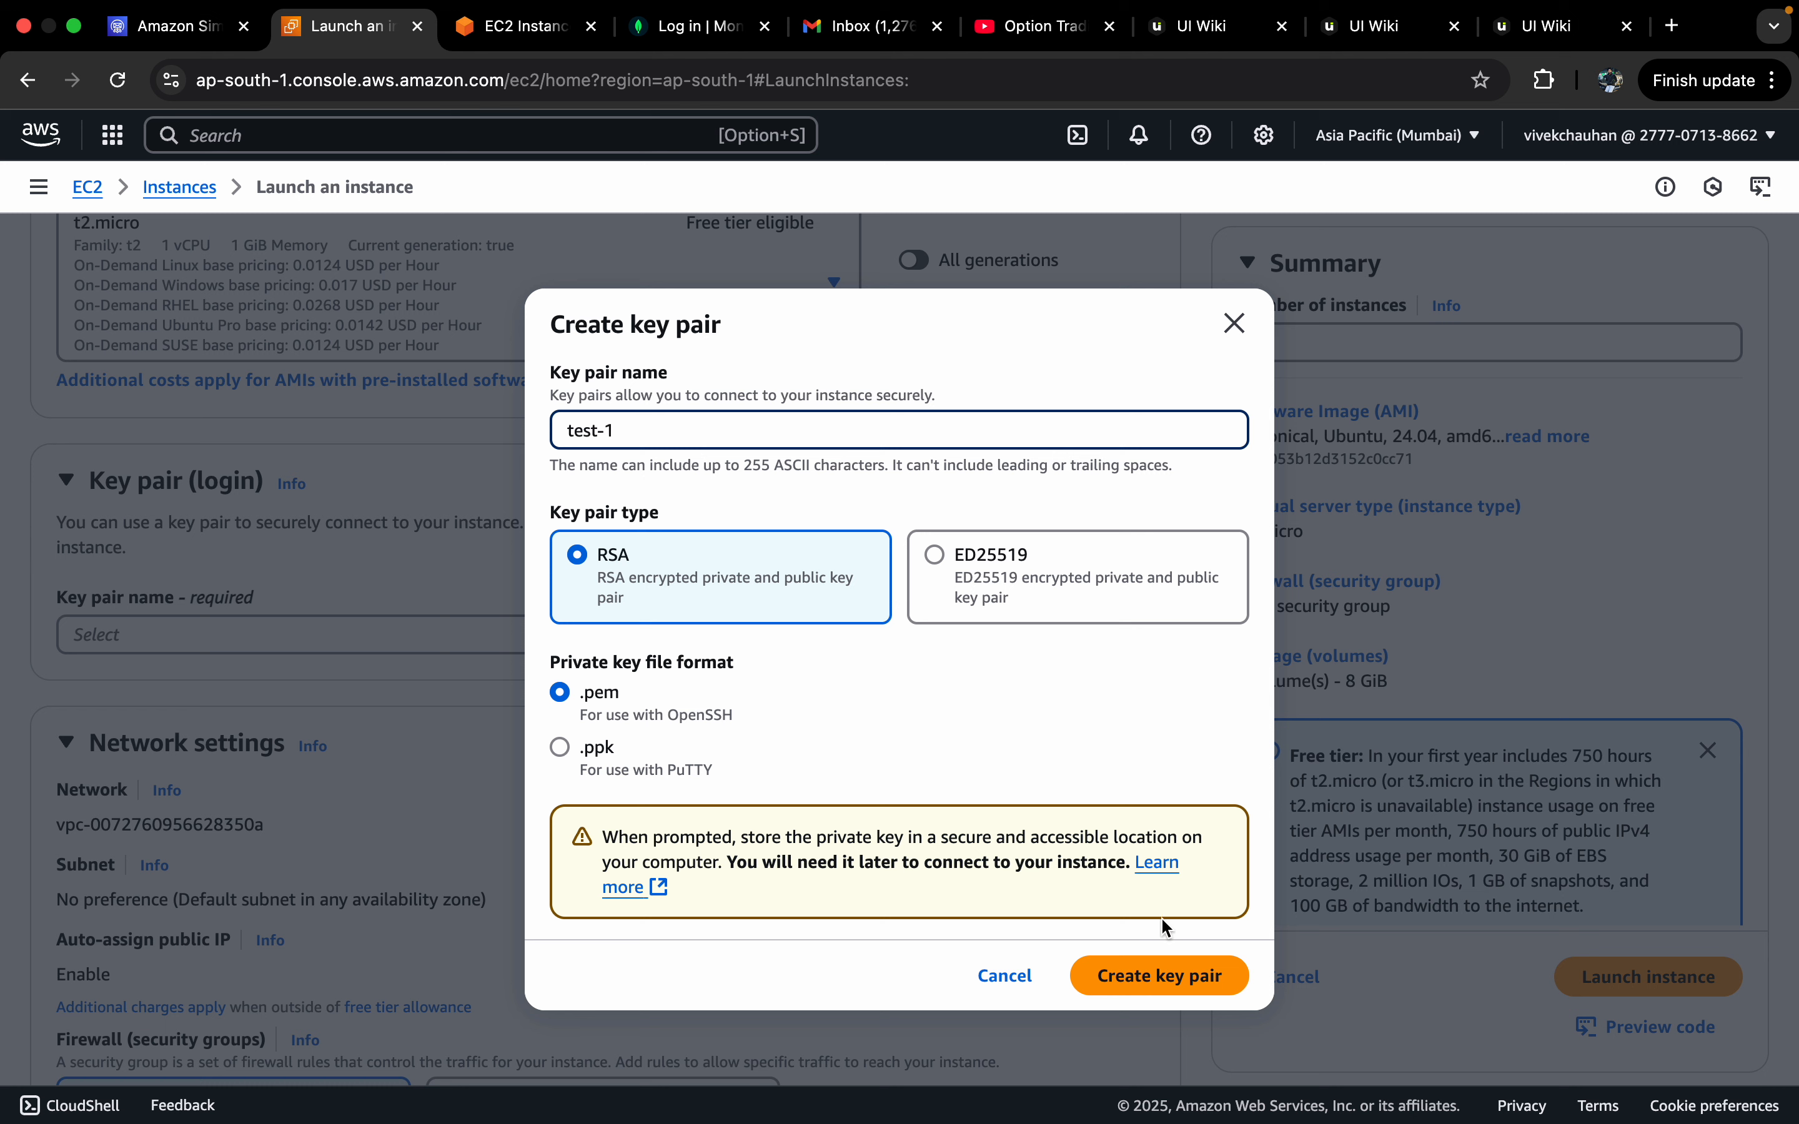
{"action": "left_click", "coordinate": [1146, 981]}
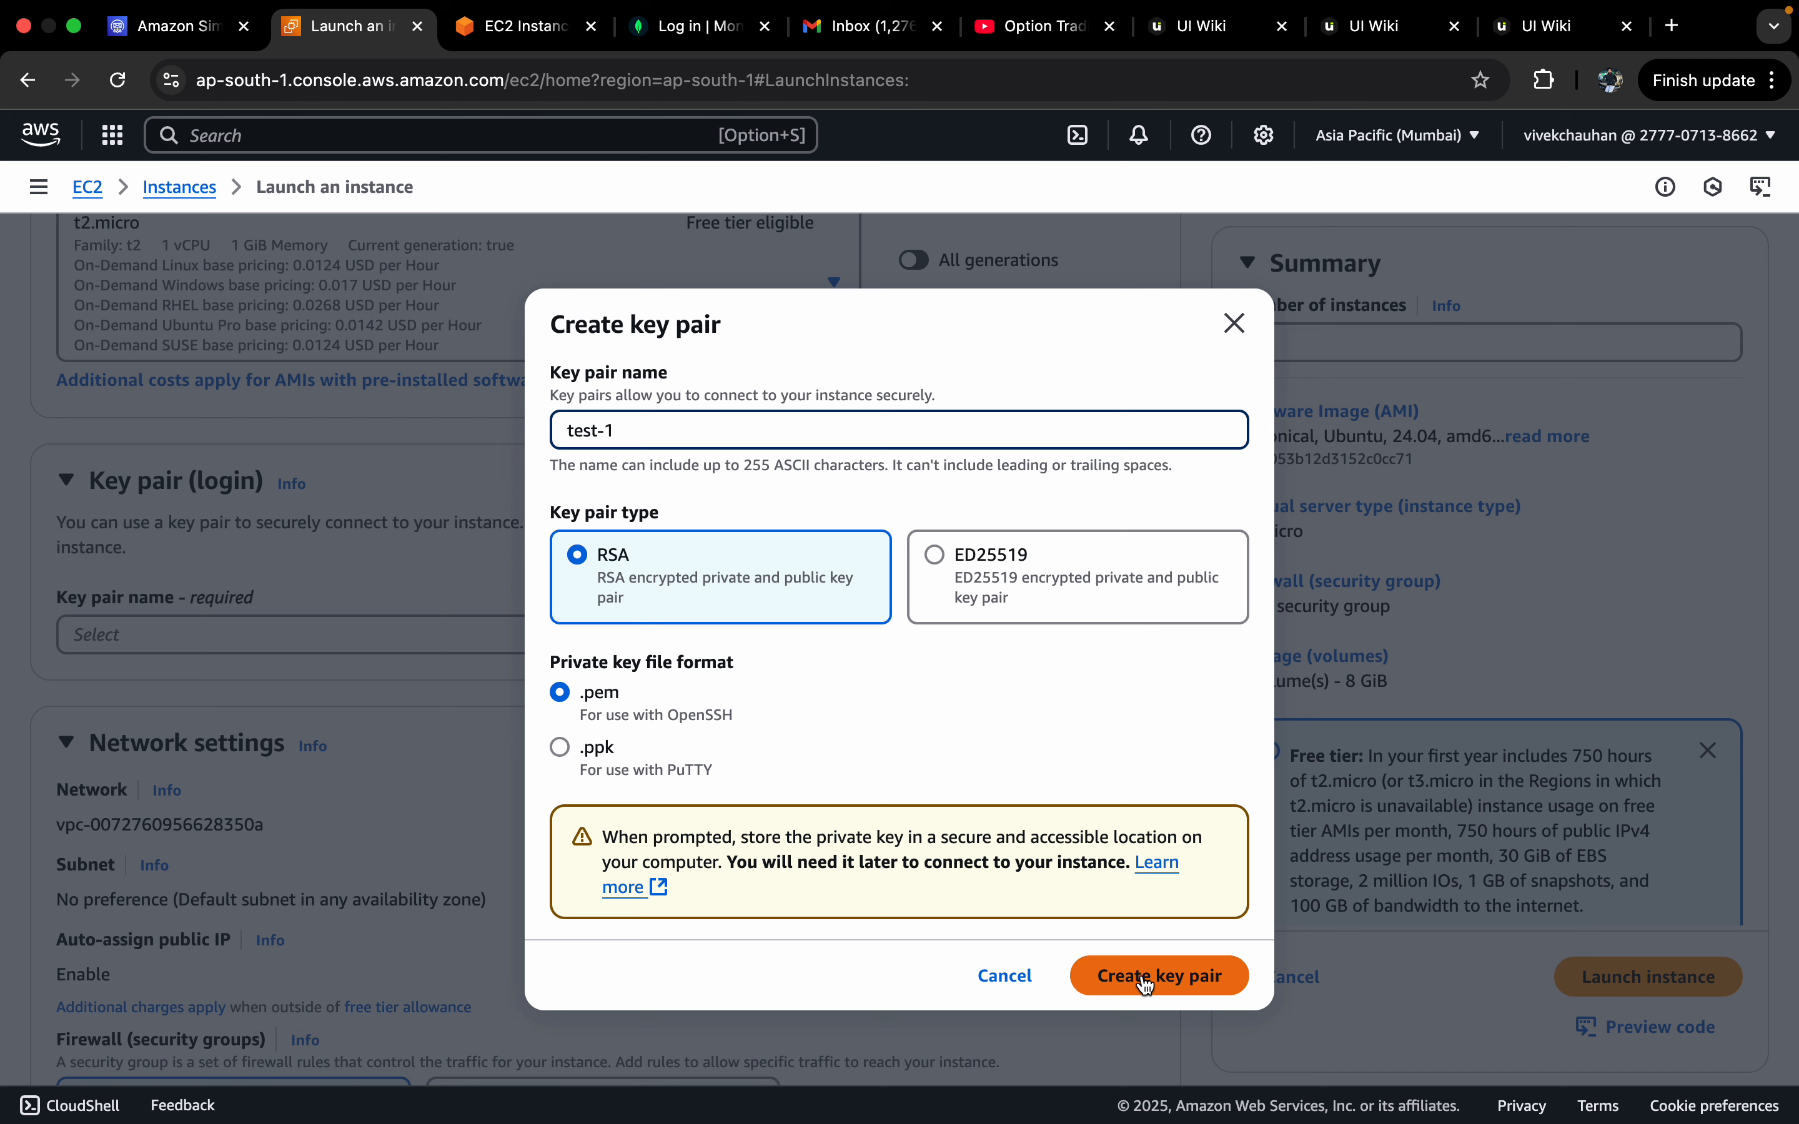
{"action": "left_click", "coordinate": [1234, 323]}
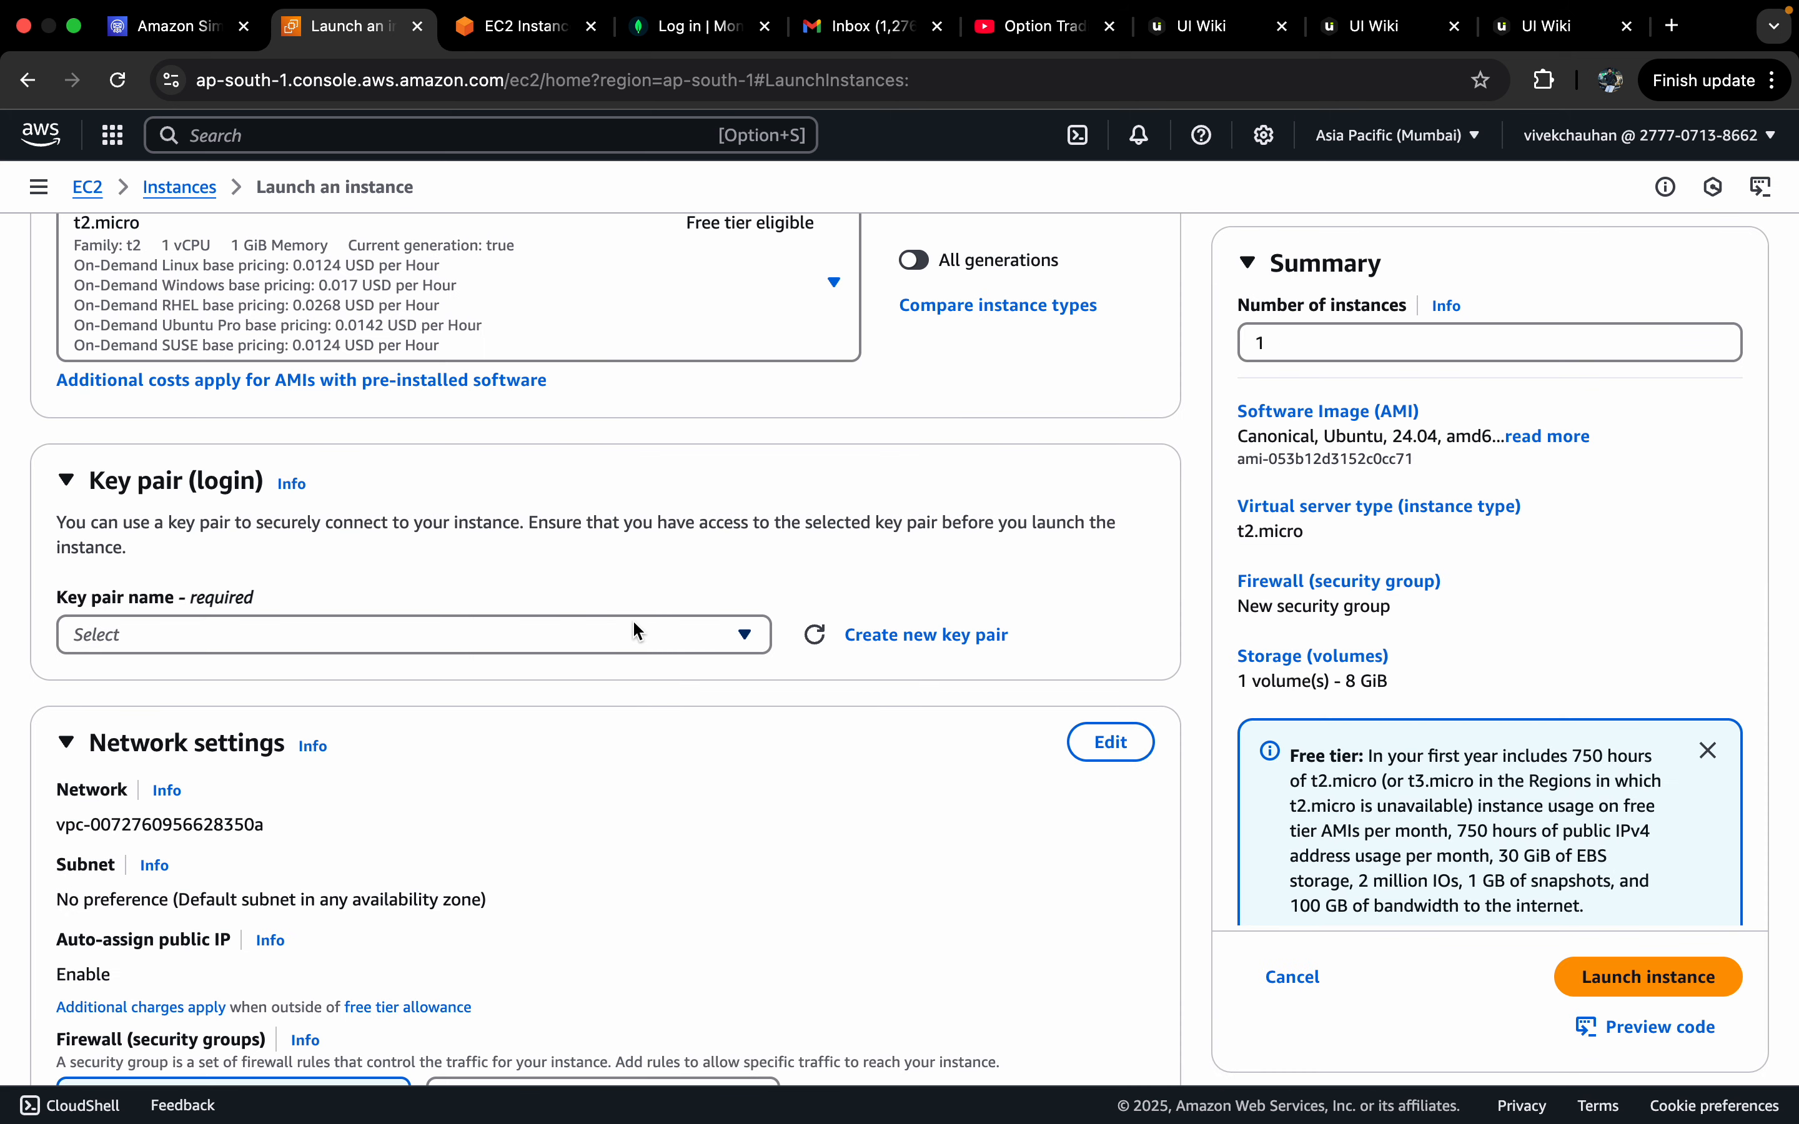
{"action": "scroll", "coordinate": [662, 818], "scroll_direction": "up", "scroll_amount": 6}
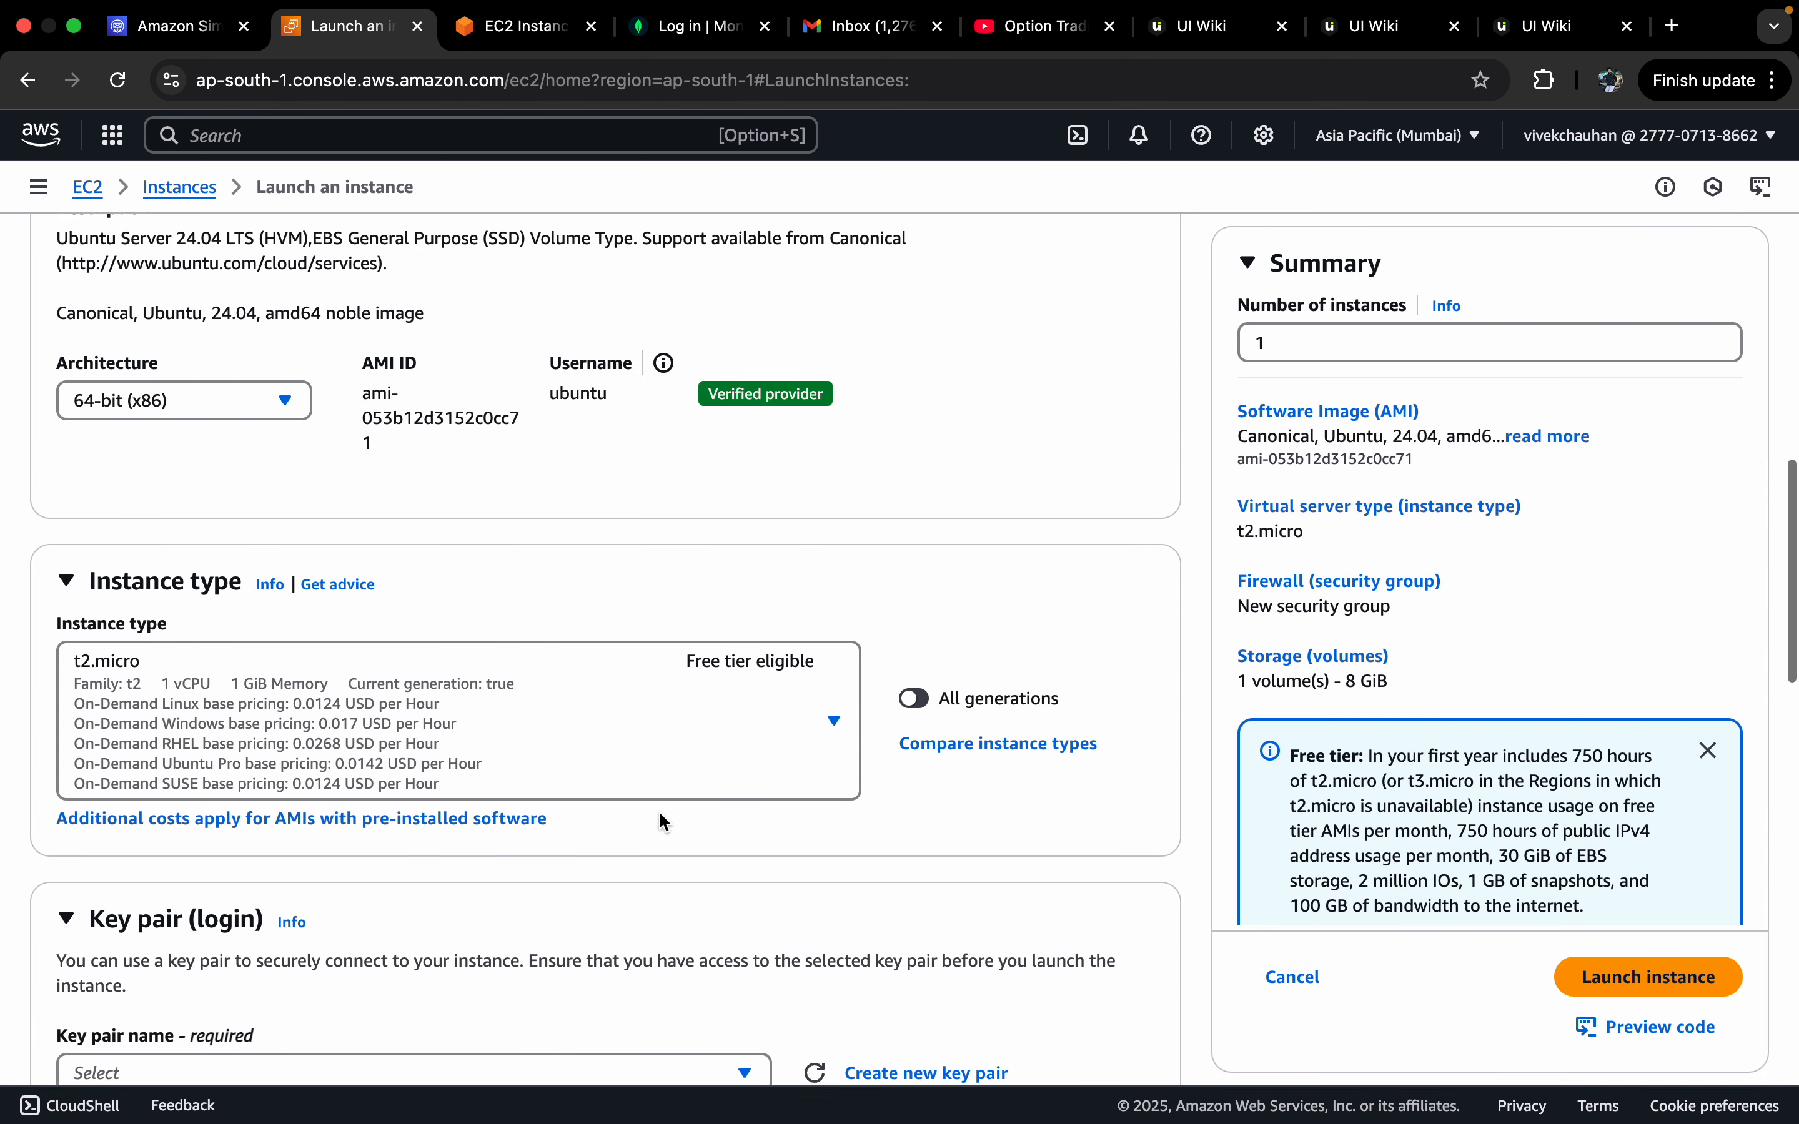
{"action": "scroll", "coordinate": [662, 821], "scroll_direction": "up", "scroll_amount": 1}
{"action": "left_click", "coordinate": [661, 821]}
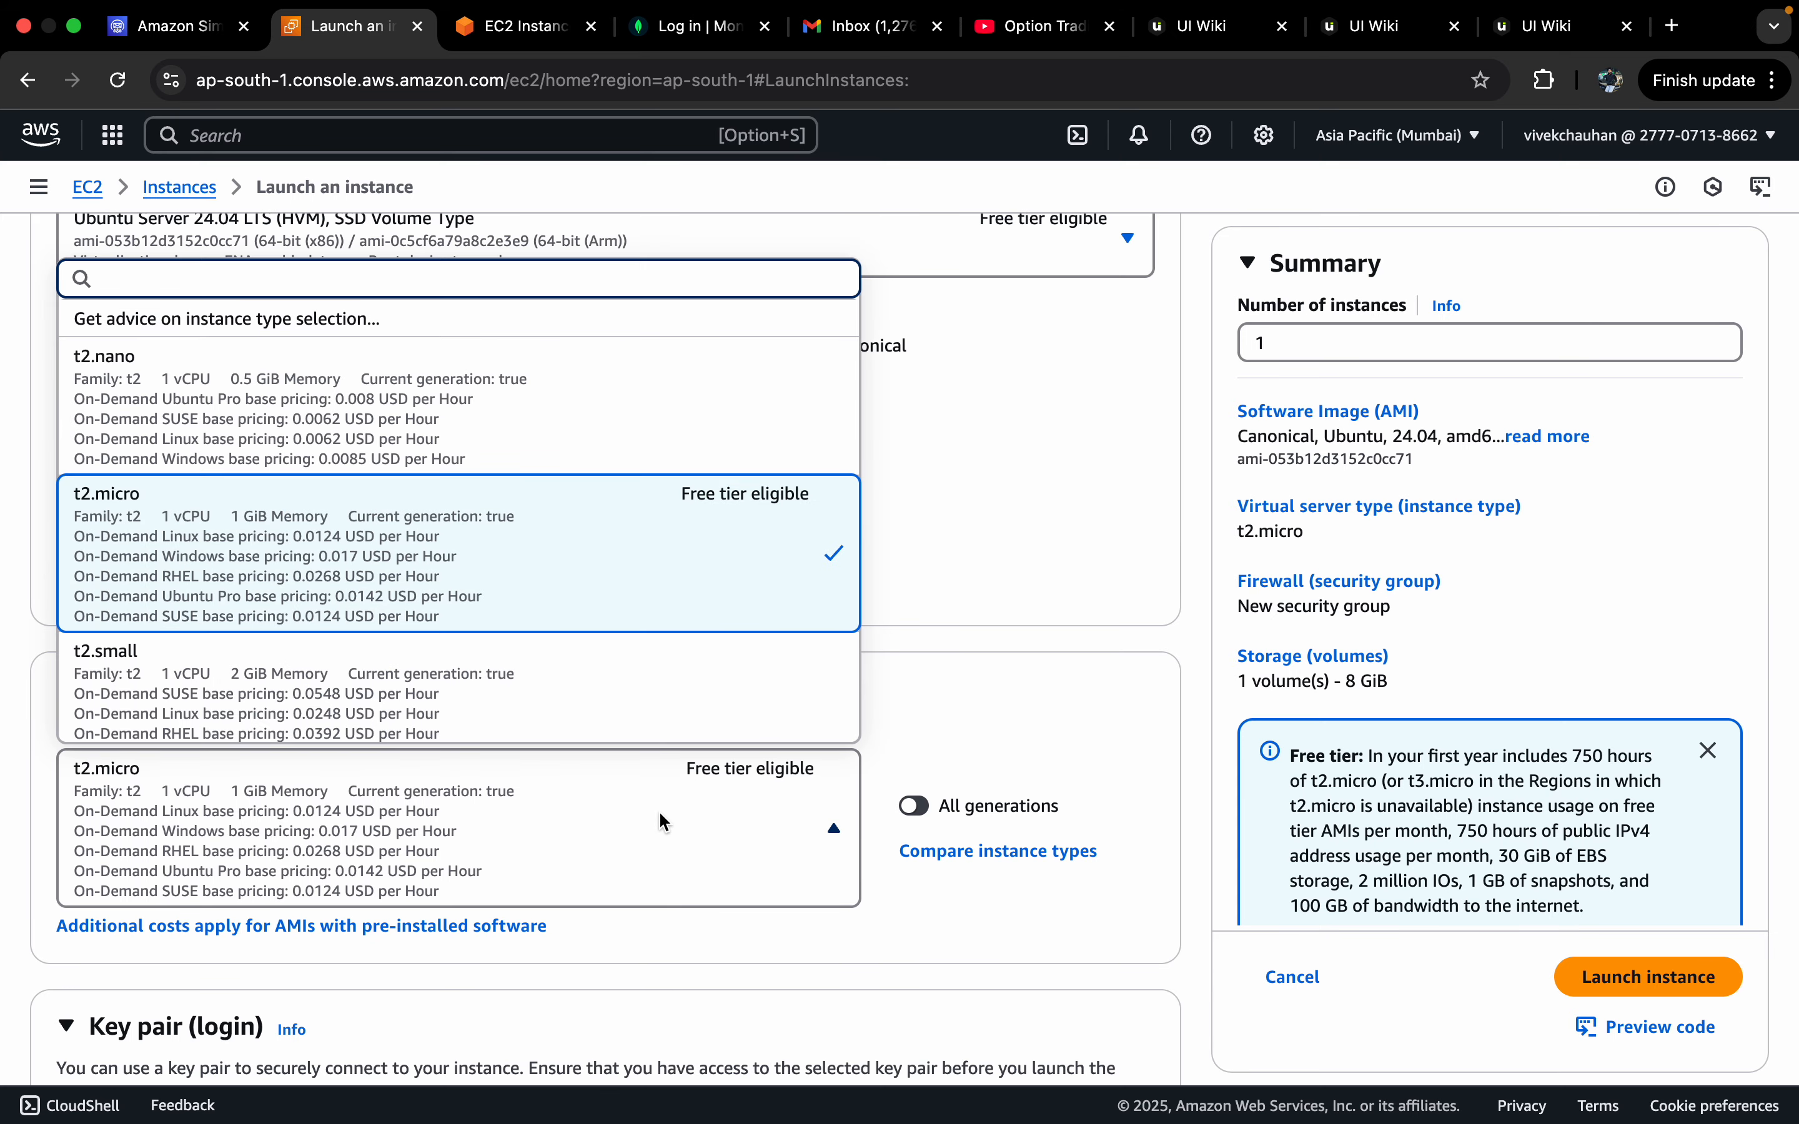
{"action": "scroll", "coordinate": [536, 539], "scroll_direction": "down", "scroll_amount": 4}
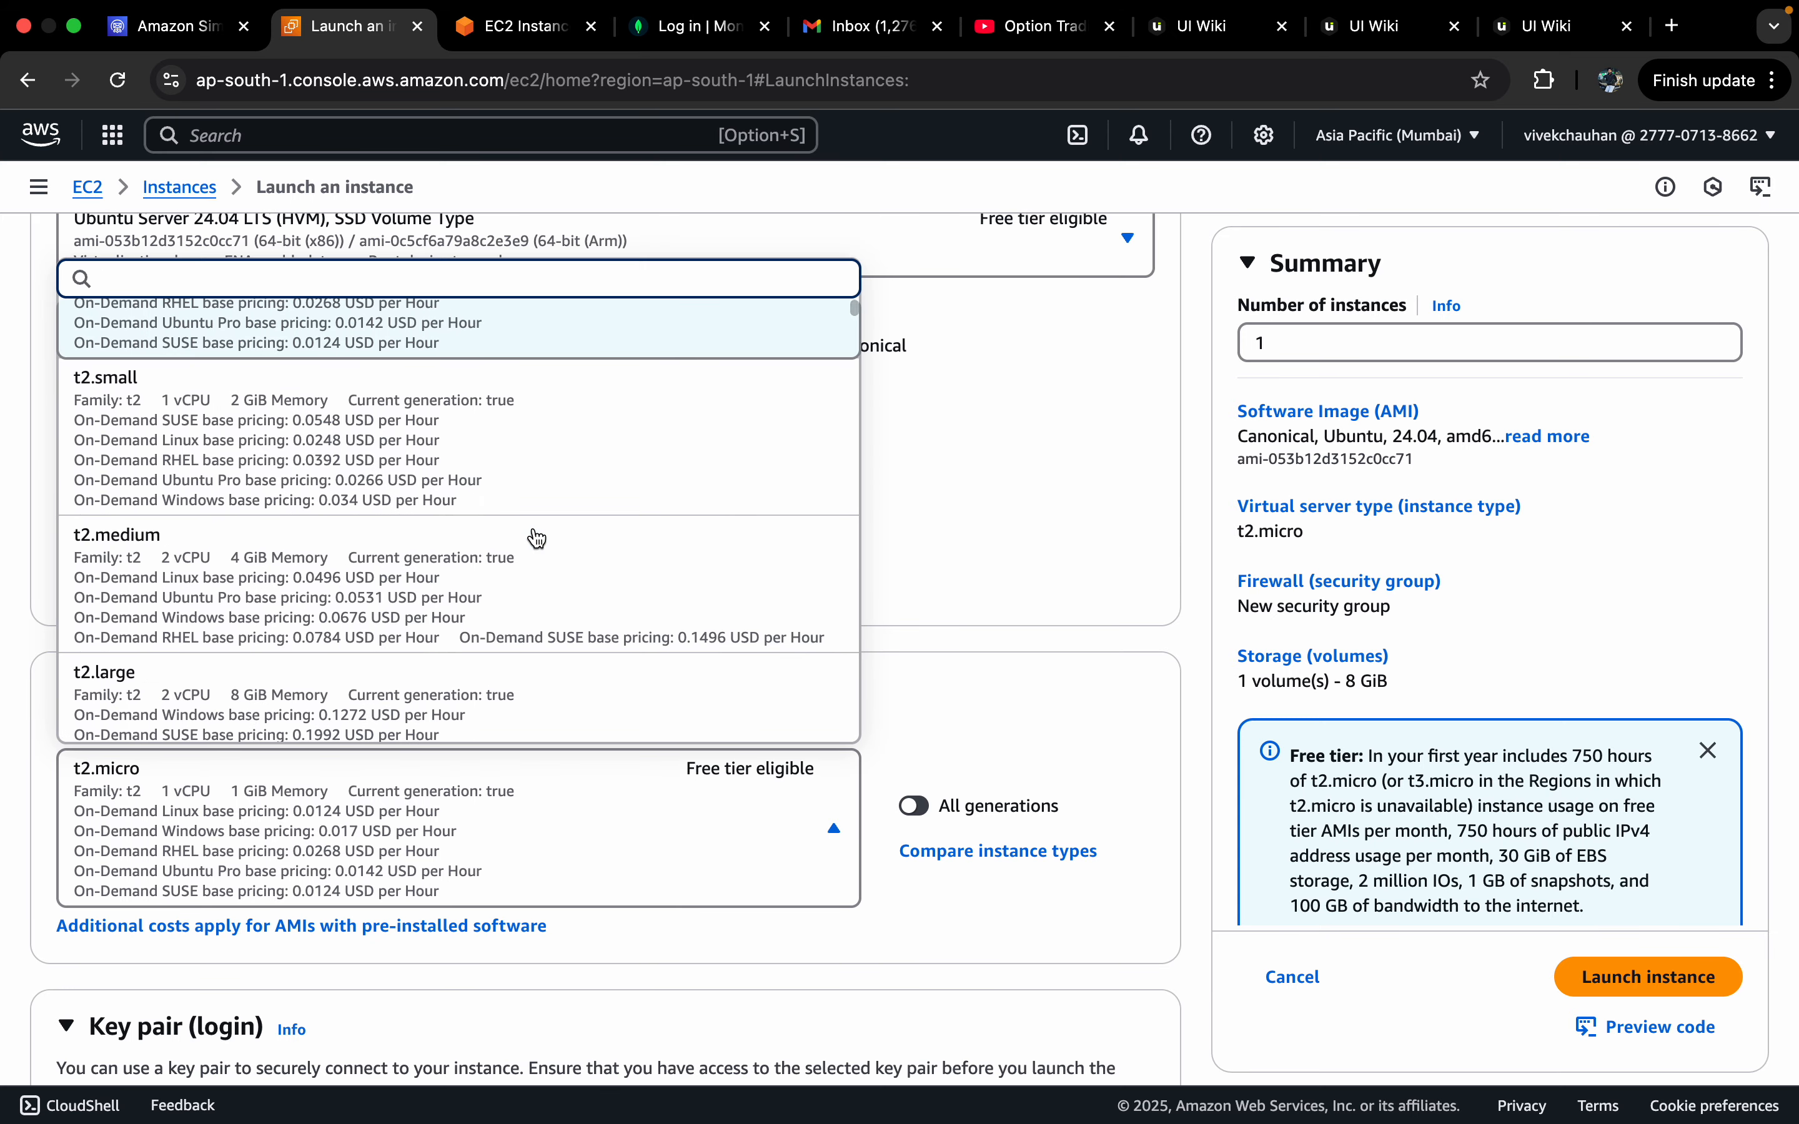
{"action": "left_click", "coordinate": [516, 793]}
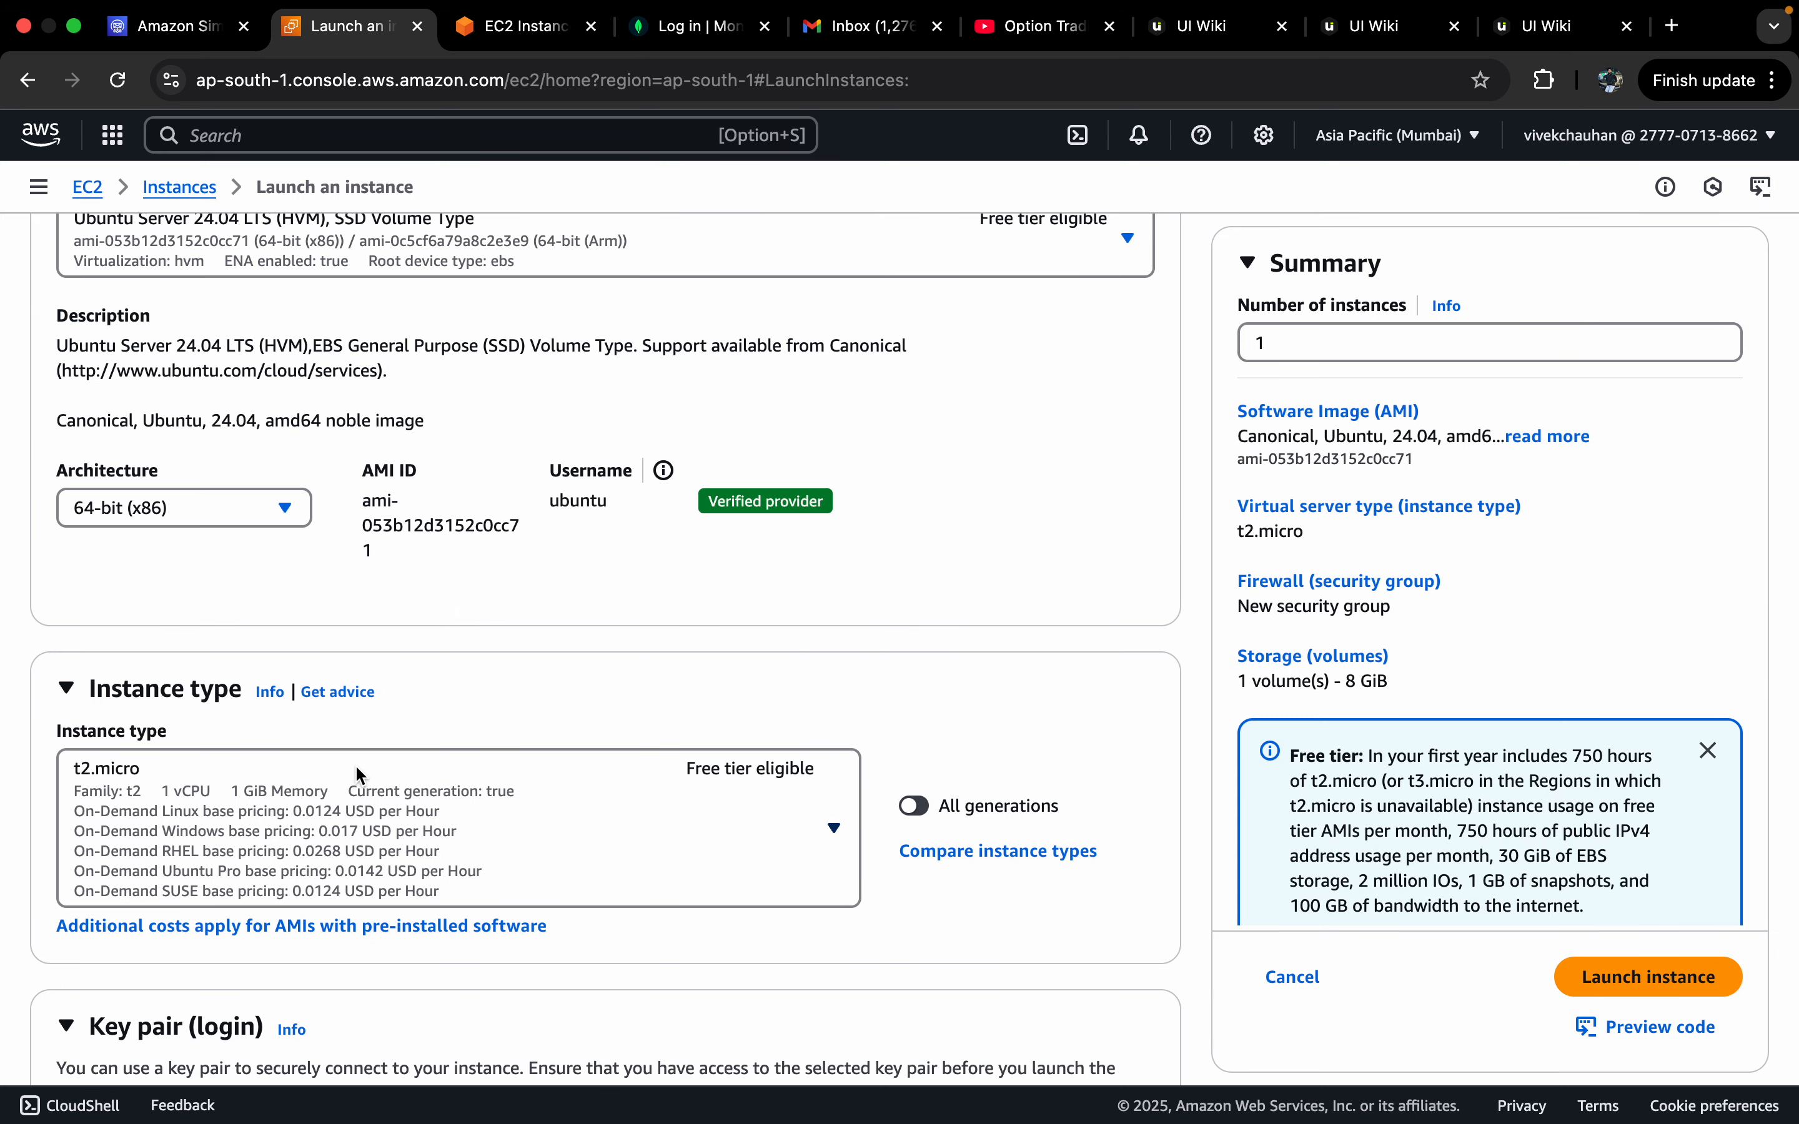
{"action": "scroll", "coordinate": [754, 670], "scroll_direction": "down", "scroll_amount": 3}
{"action": "scroll", "coordinate": [753, 671], "scroll_direction": "up", "scroll_amount": 4}
{"action": "scroll", "coordinate": [753, 670], "scroll_direction": "up", "scroll_amount": 7}
{"action": "scroll", "coordinate": [753, 671], "scroll_direction": "down", "scroll_amount": 3}
{"action": "scroll", "coordinate": [589, 823], "scroll_direction": "up", "scroll_amount": 3}
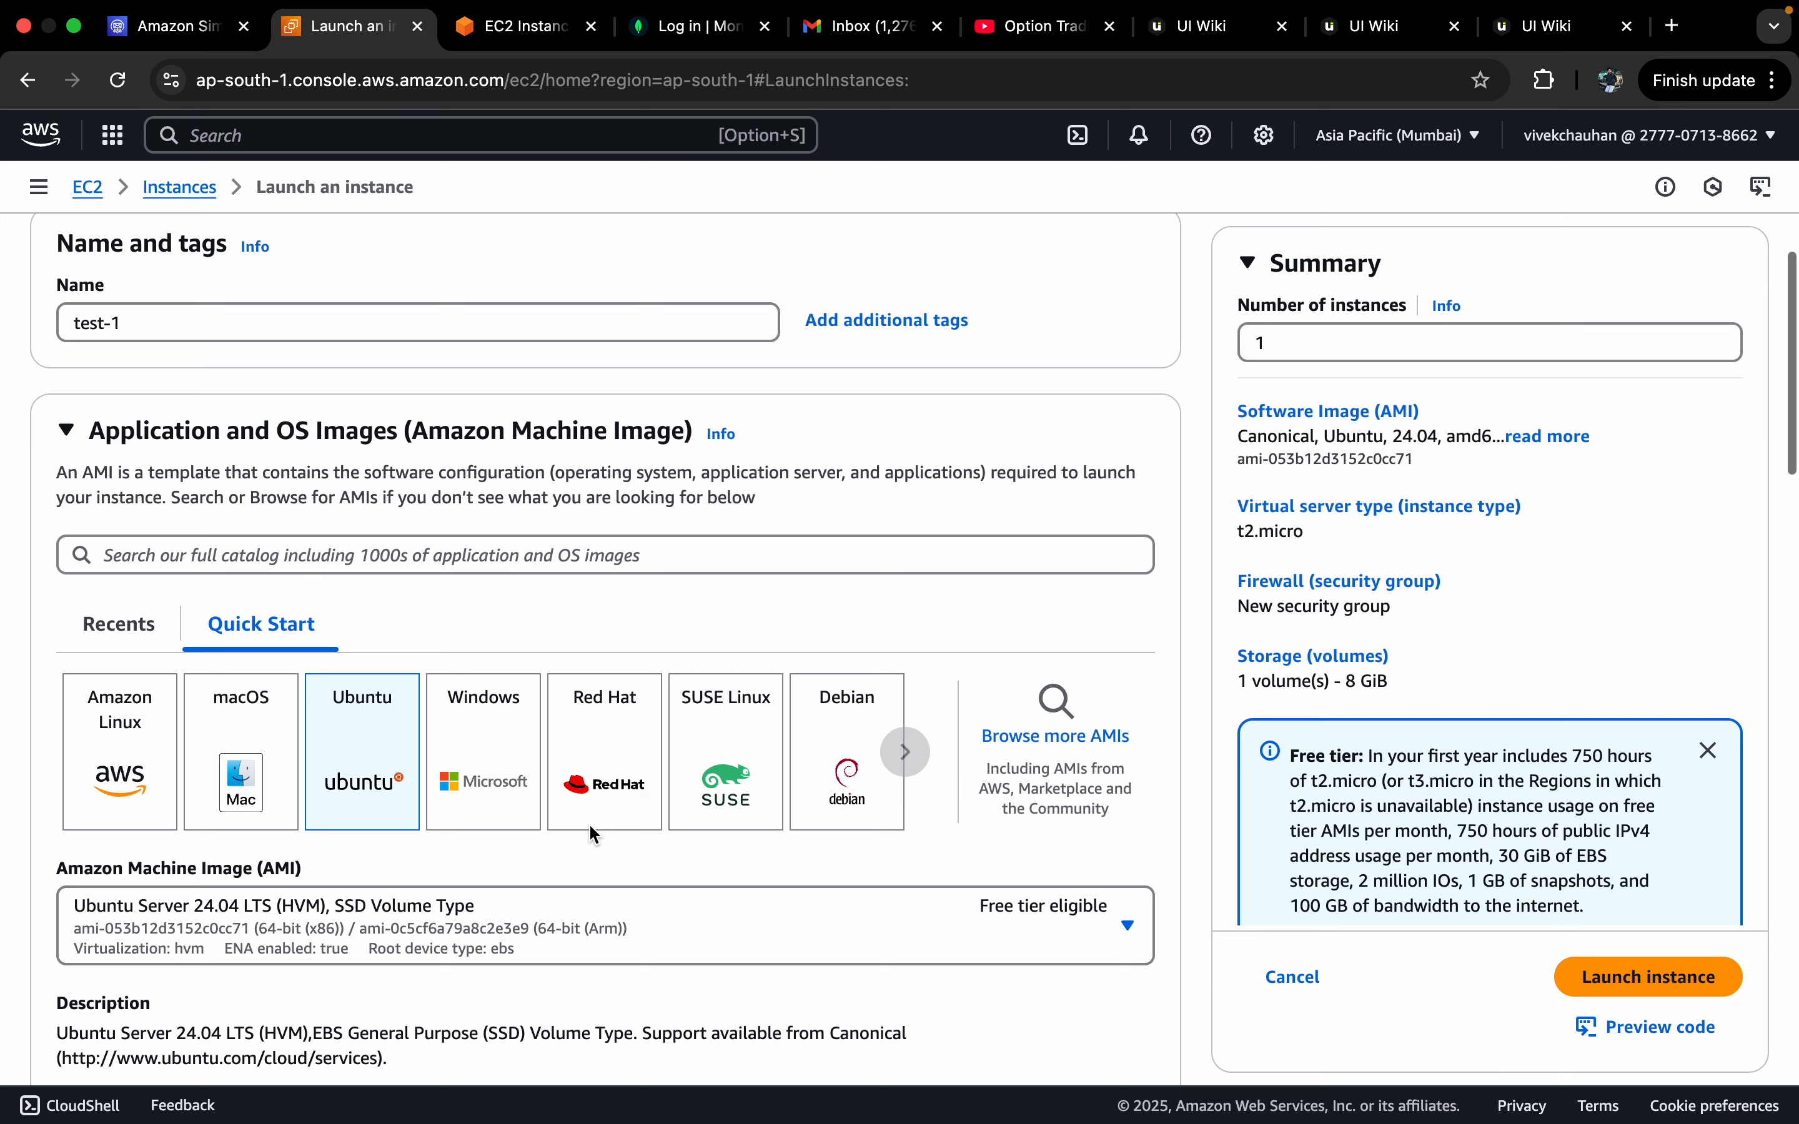
{"action": "scroll", "coordinate": [589, 822], "scroll_direction": "down", "scroll_amount": 12}
{"action": "scroll", "coordinate": [589, 822], "scroll_direction": "down", "scroll_amount": 8}
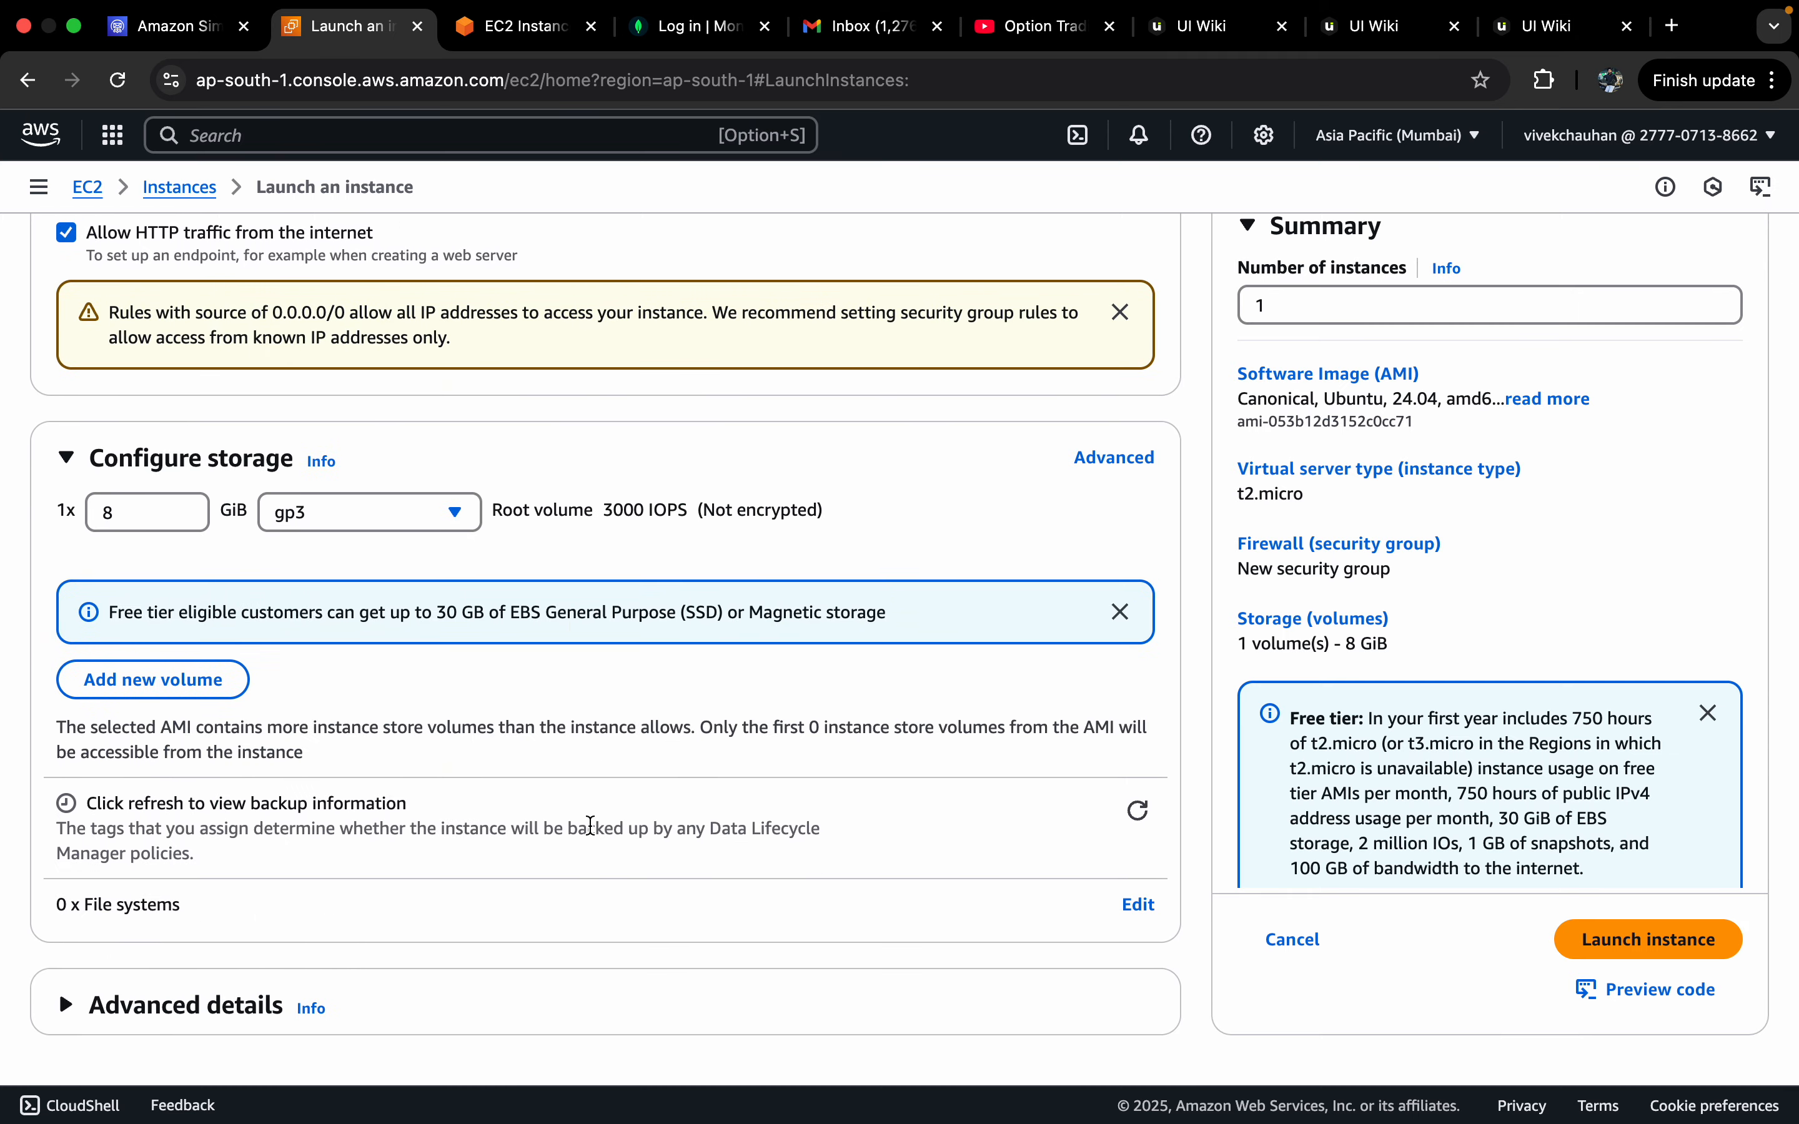
{"action": "left_click", "coordinate": [169, 1020]}
{"action": "scroll", "coordinate": [350, 944], "scroll_direction": "down", "scroll_amount": 14}
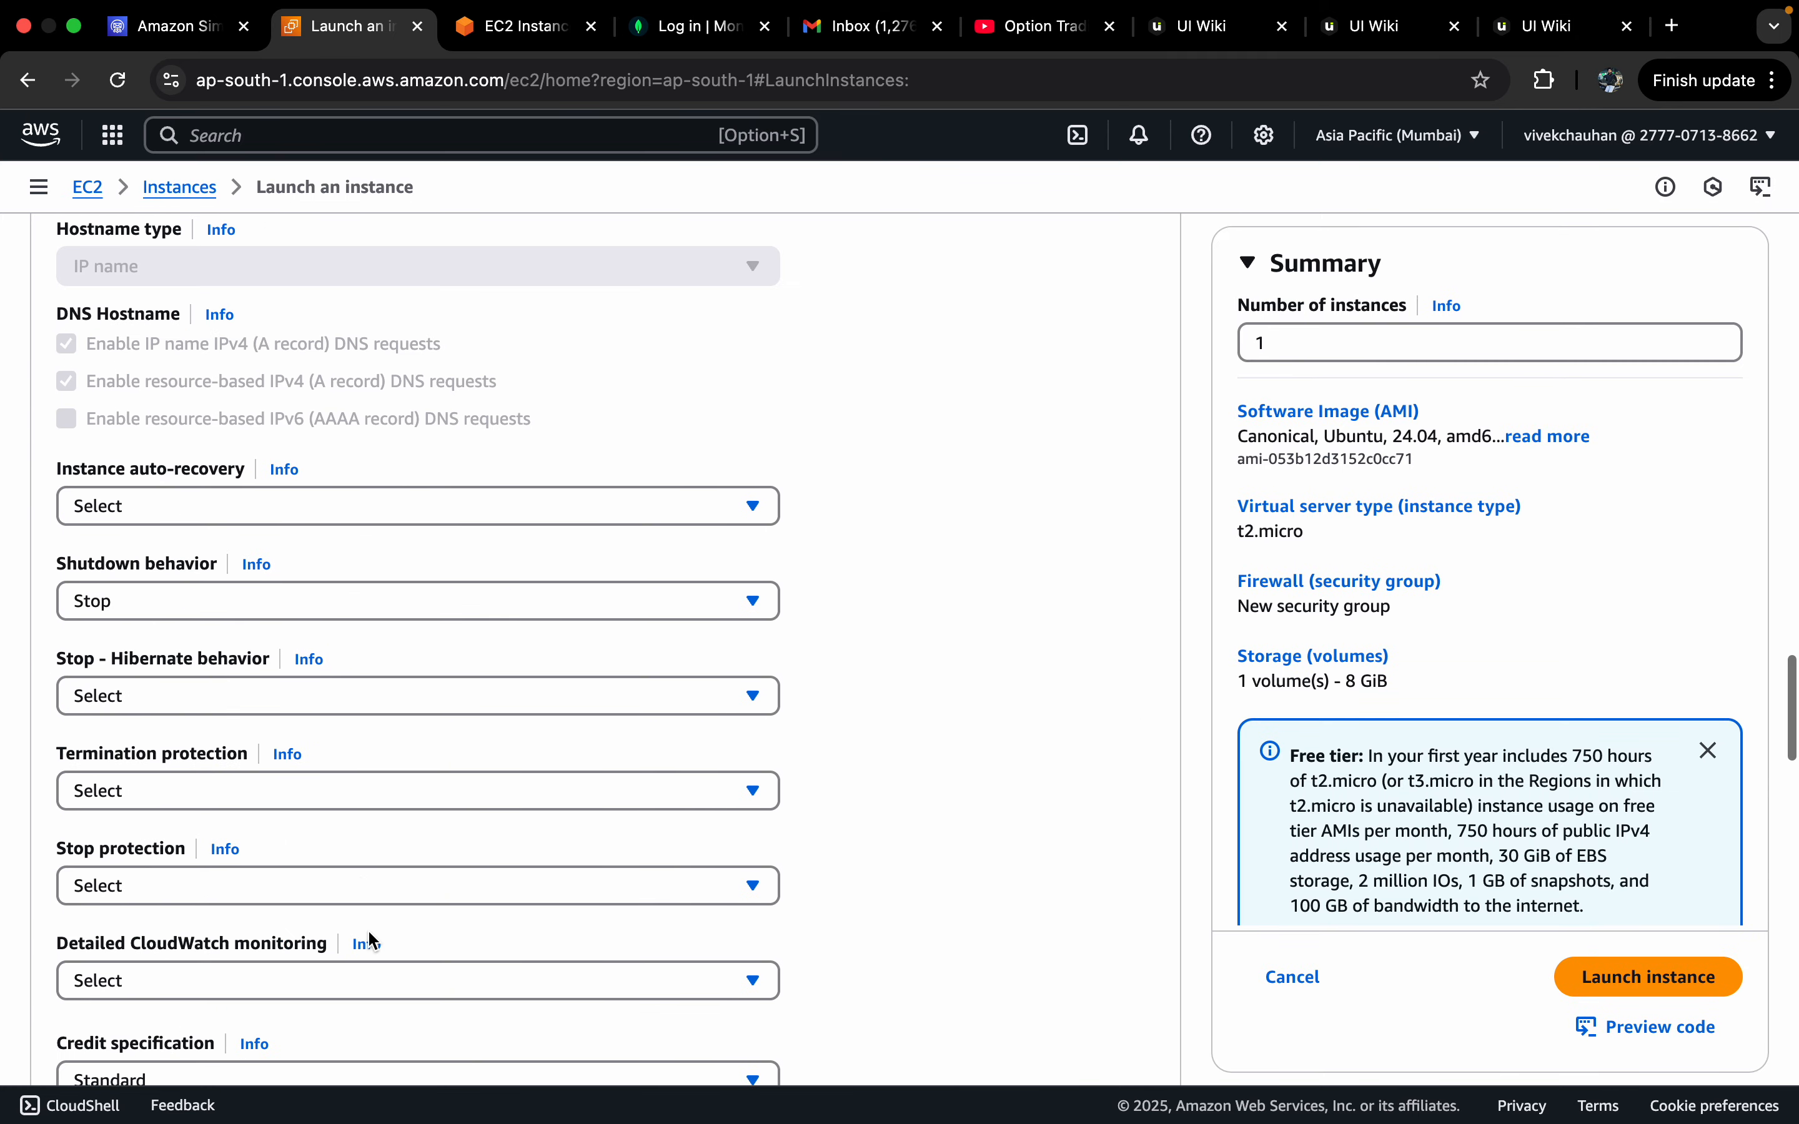
{"action": "scroll", "coordinate": [369, 943], "scroll_direction": "up", "scroll_amount": 7}
{"action": "scroll", "coordinate": [312, 855], "scroll_direction": "up", "scroll_amount": 2}
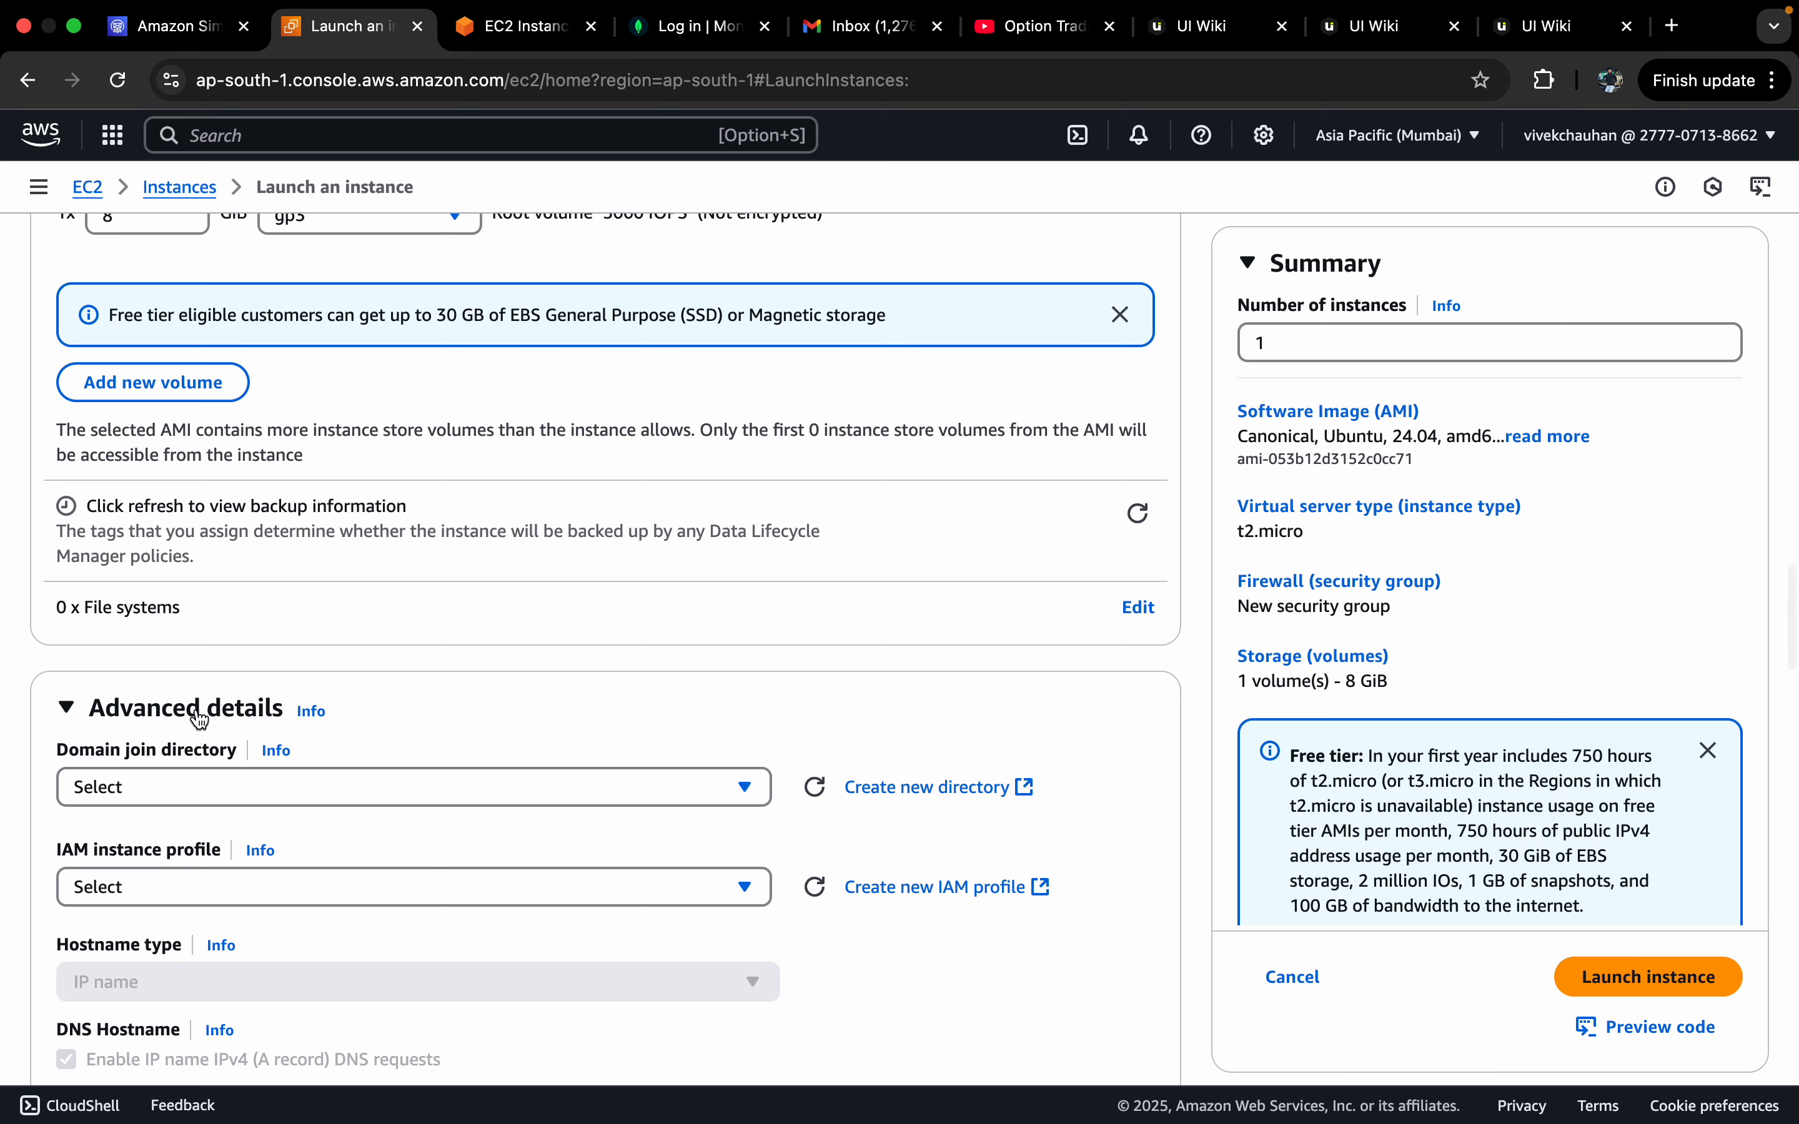
{"action": "left_click", "coordinate": [187, 595]}
{"action": "scroll", "coordinate": [818, 803], "scroll_direction": "up", "scroll_amount": 1}
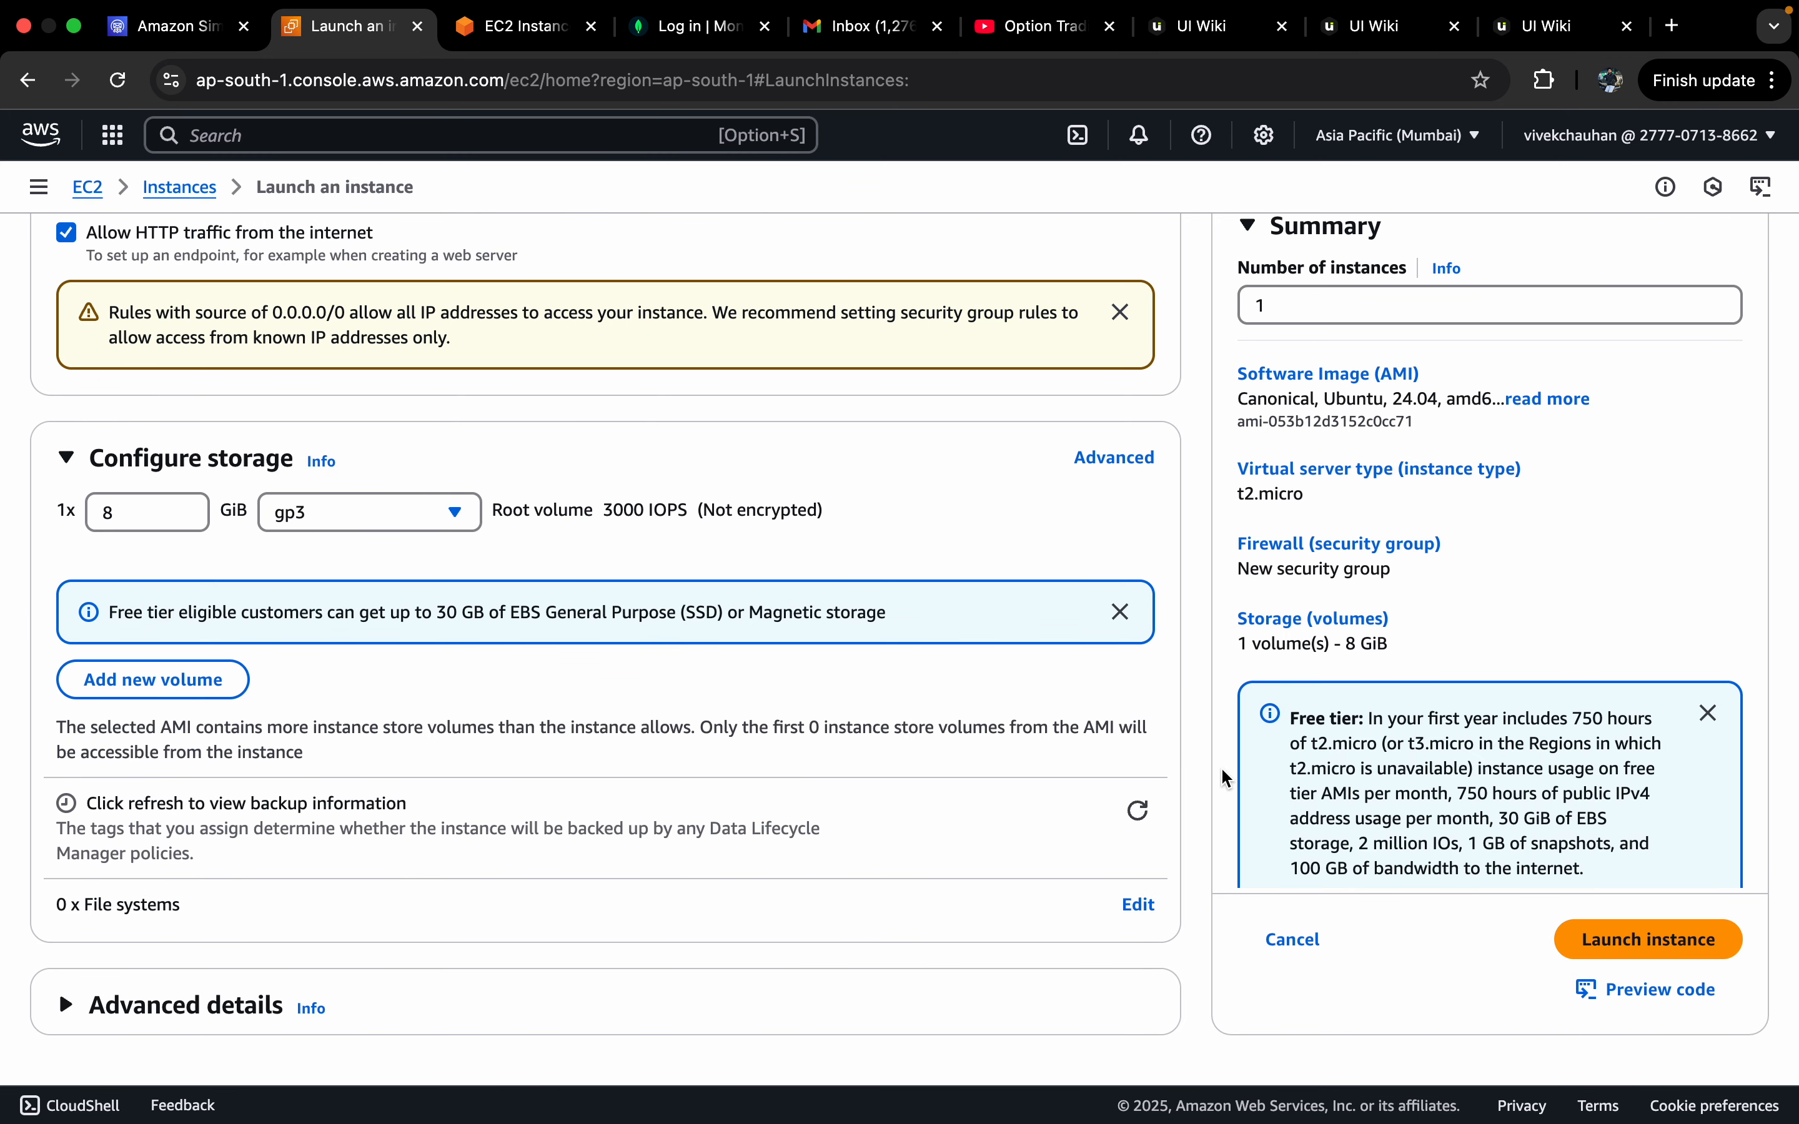
{"action": "scroll", "coordinate": [1122, 796], "scroll_direction": "up", "scroll_amount": 2}
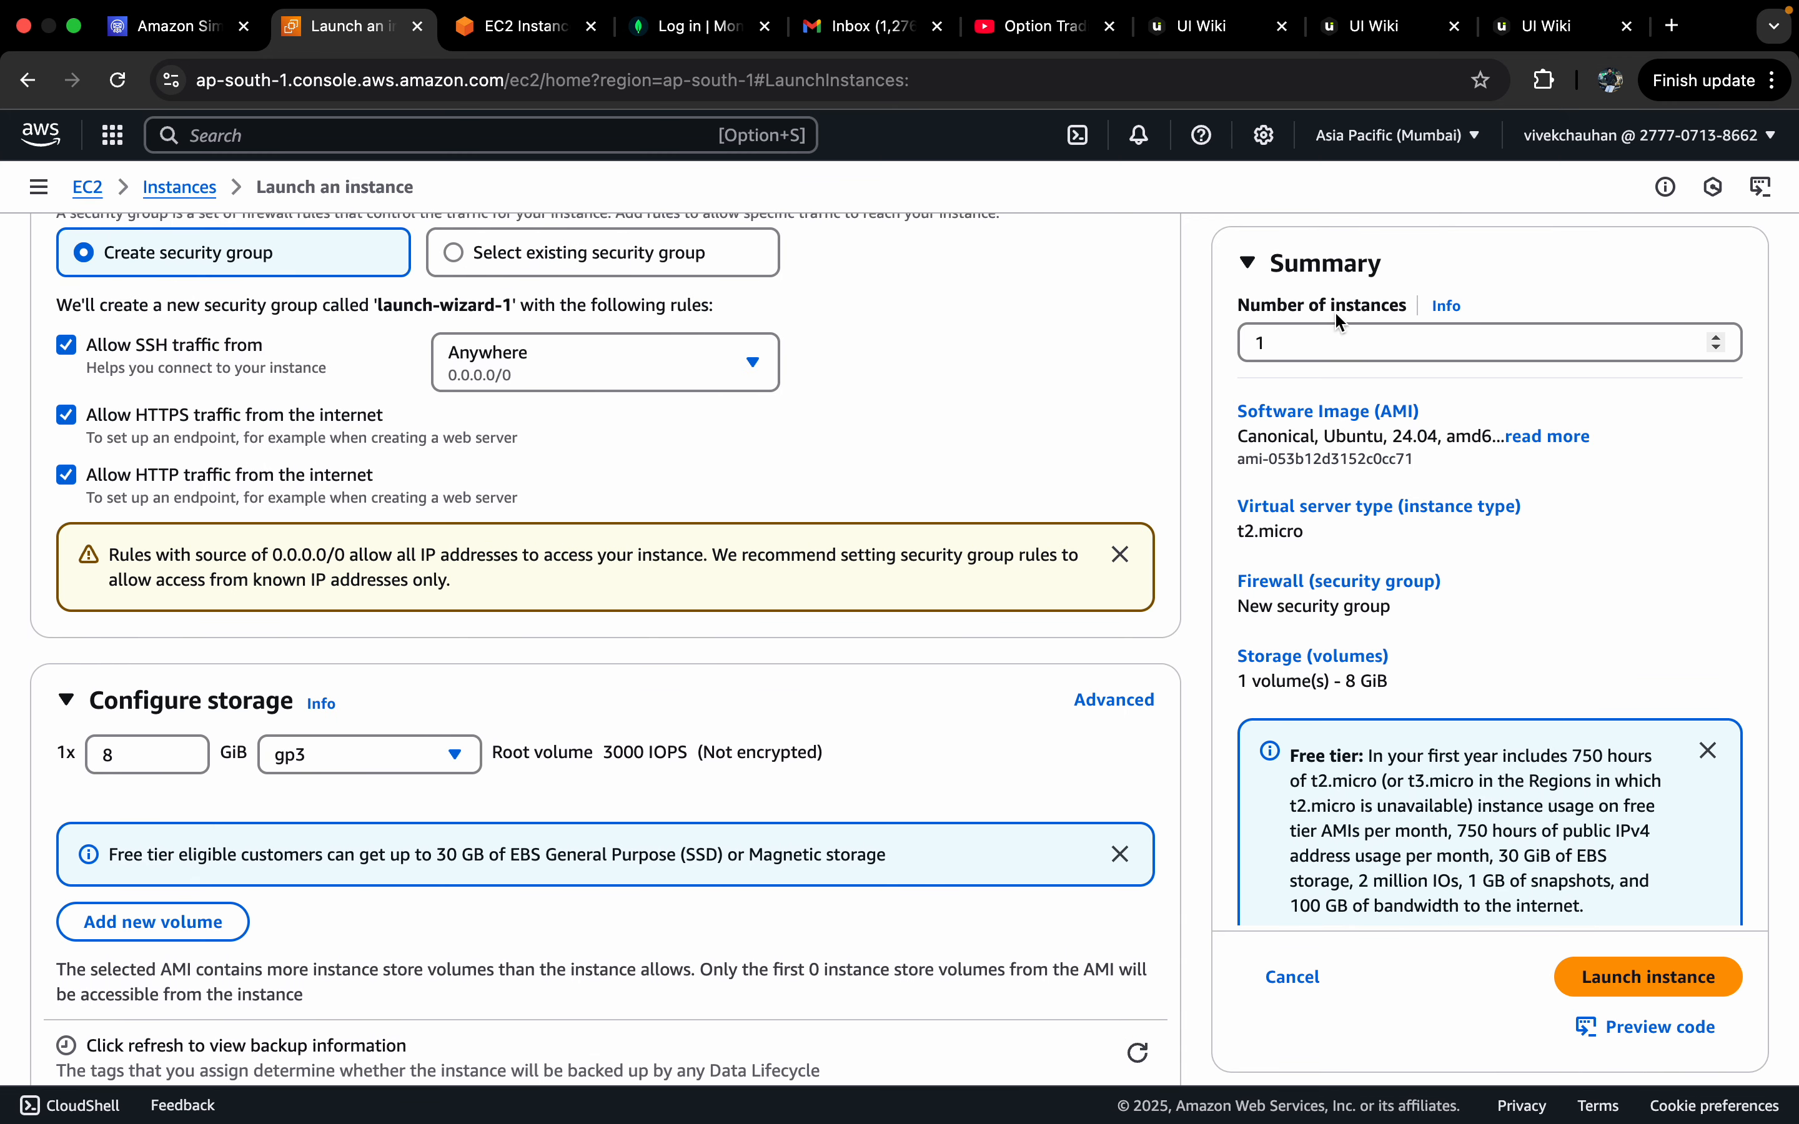
{"action": "left_click", "coordinate": [1294, 347]}
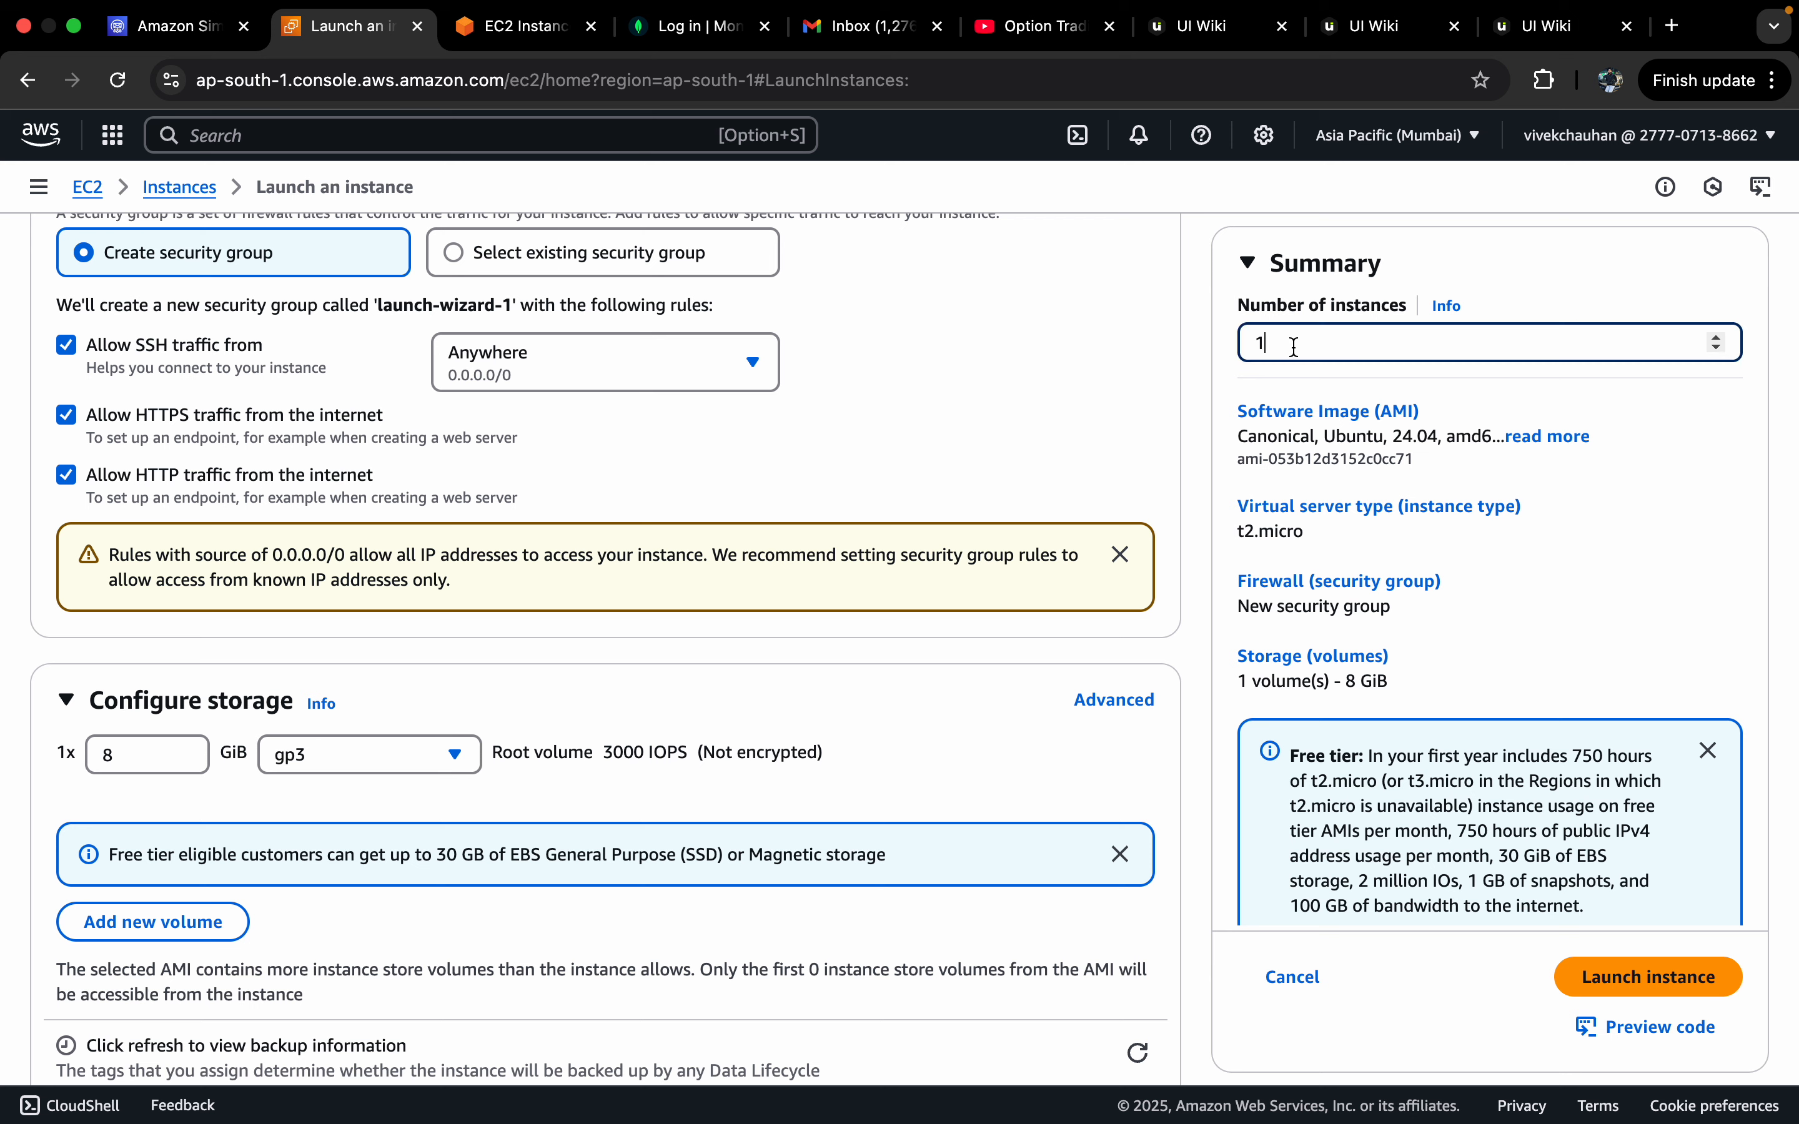
{"action": "scroll", "coordinate": [1332, 528], "scroll_direction": "down", "scroll_amount": 1}
{"action": "scroll", "coordinate": [1332, 528], "scroll_direction": "up", "scroll_amount": 1}
{"action": "scroll", "coordinate": [841, 517], "scroll_direction": "up", "scroll_amount": 1}
{"action": "scroll", "coordinate": [841, 516], "scroll_direction": "up", "scroll_amount": 10}
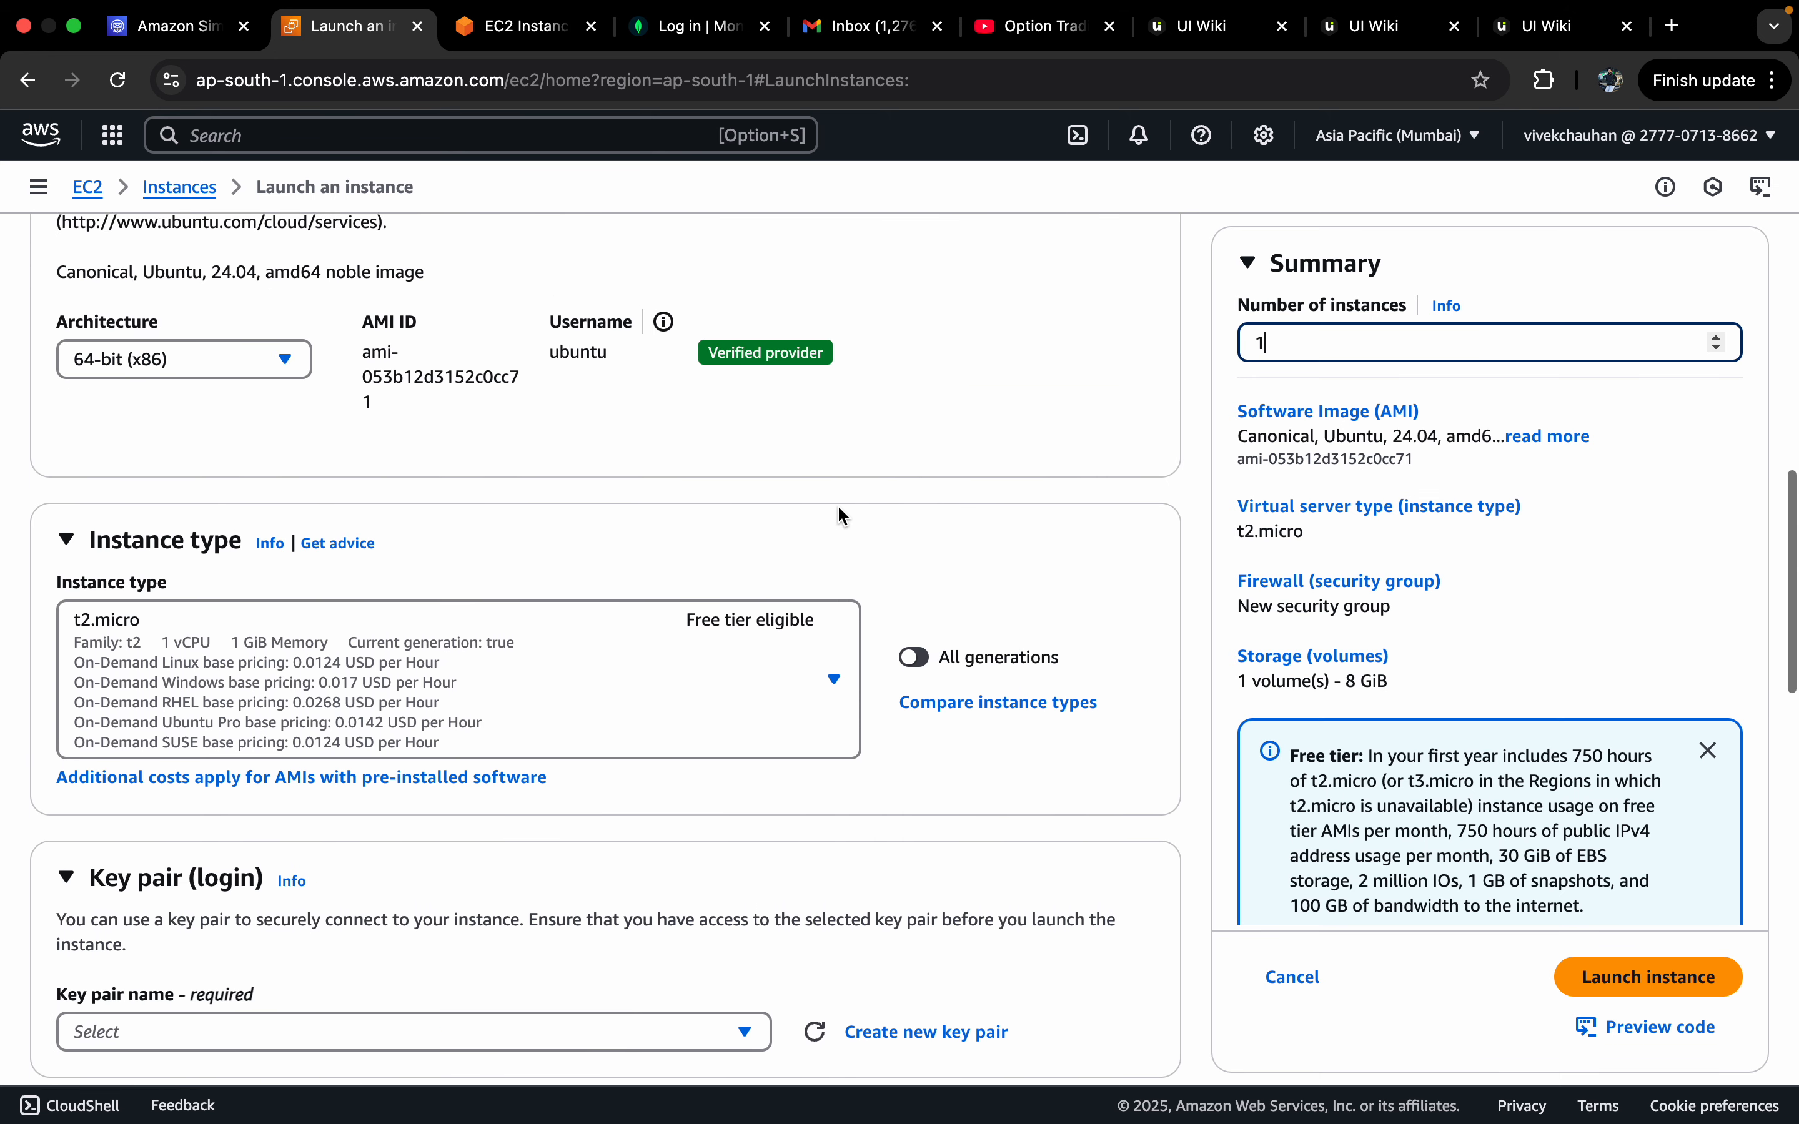
{"action": "scroll", "coordinate": [838, 505], "scroll_direction": "up", "scroll_amount": 2}
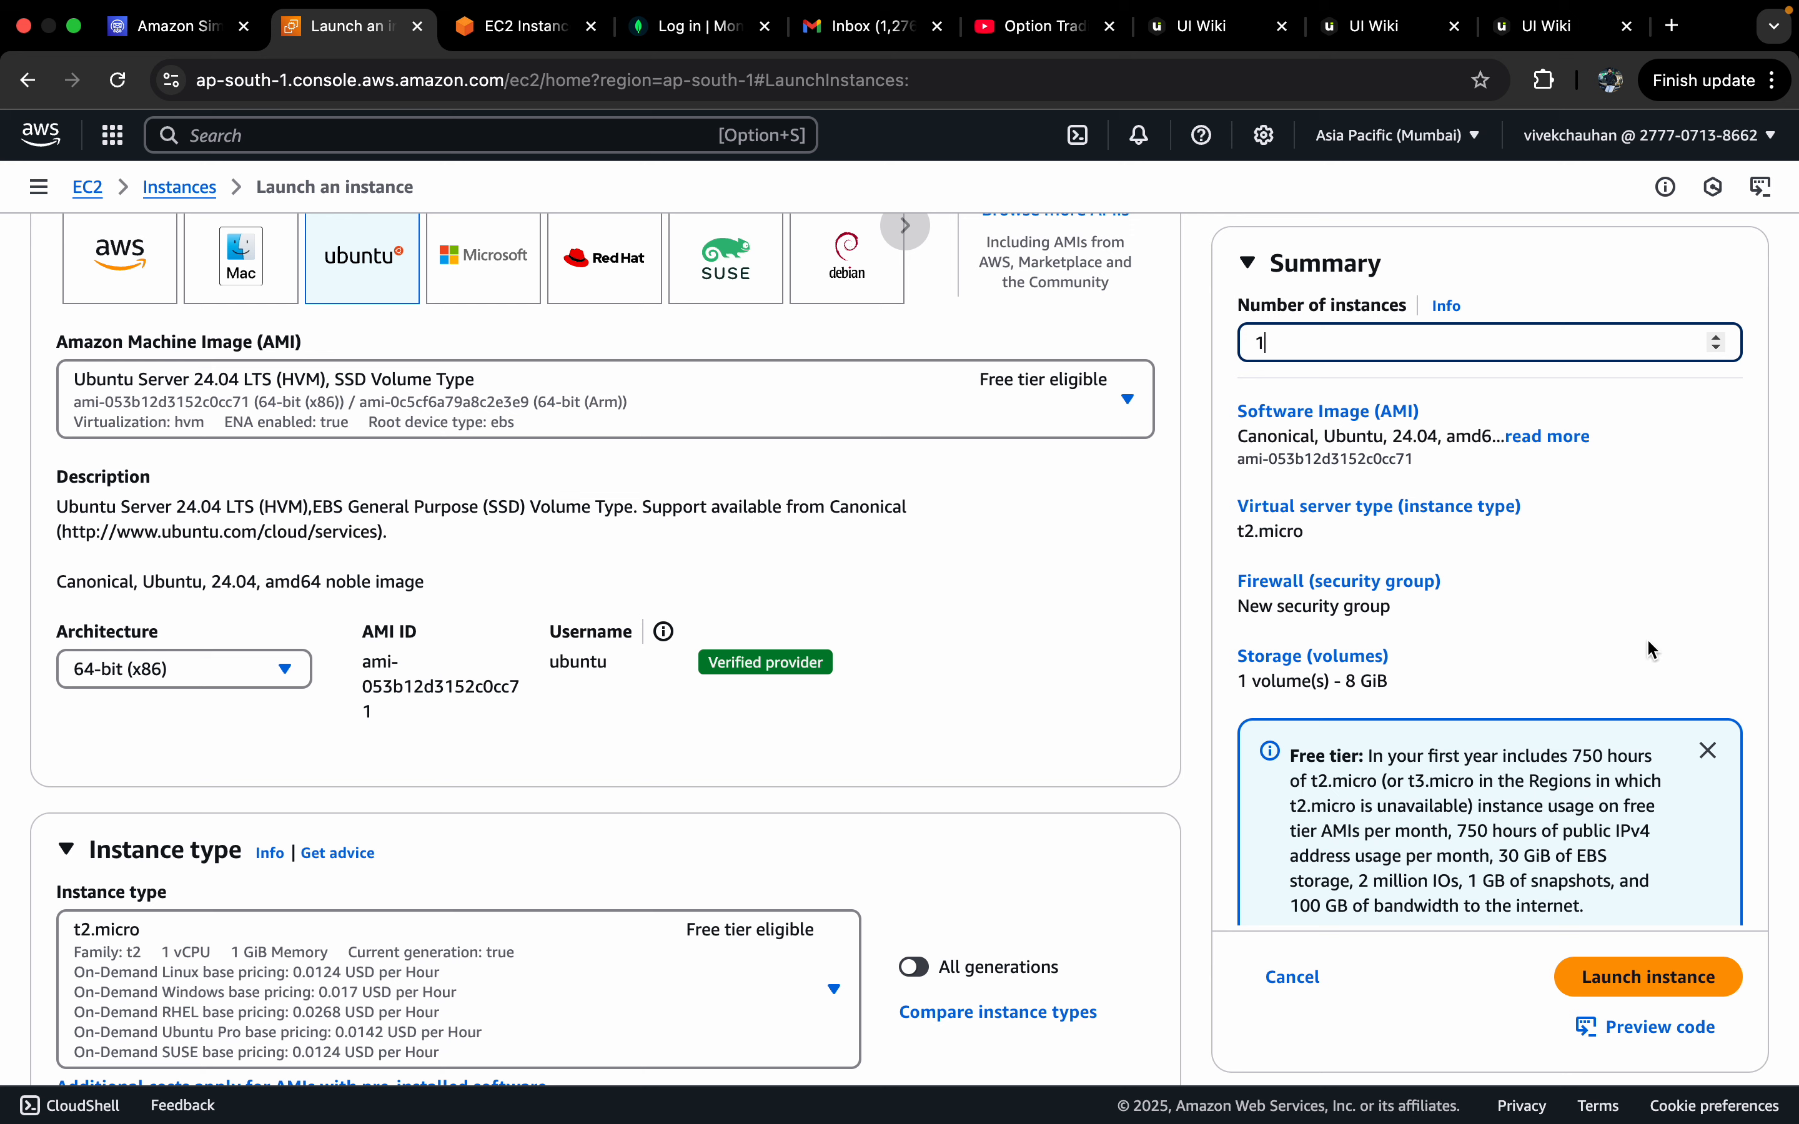
{"action": "scroll", "coordinate": [1638, 667], "scroll_direction": "down", "scroll_amount": 1}
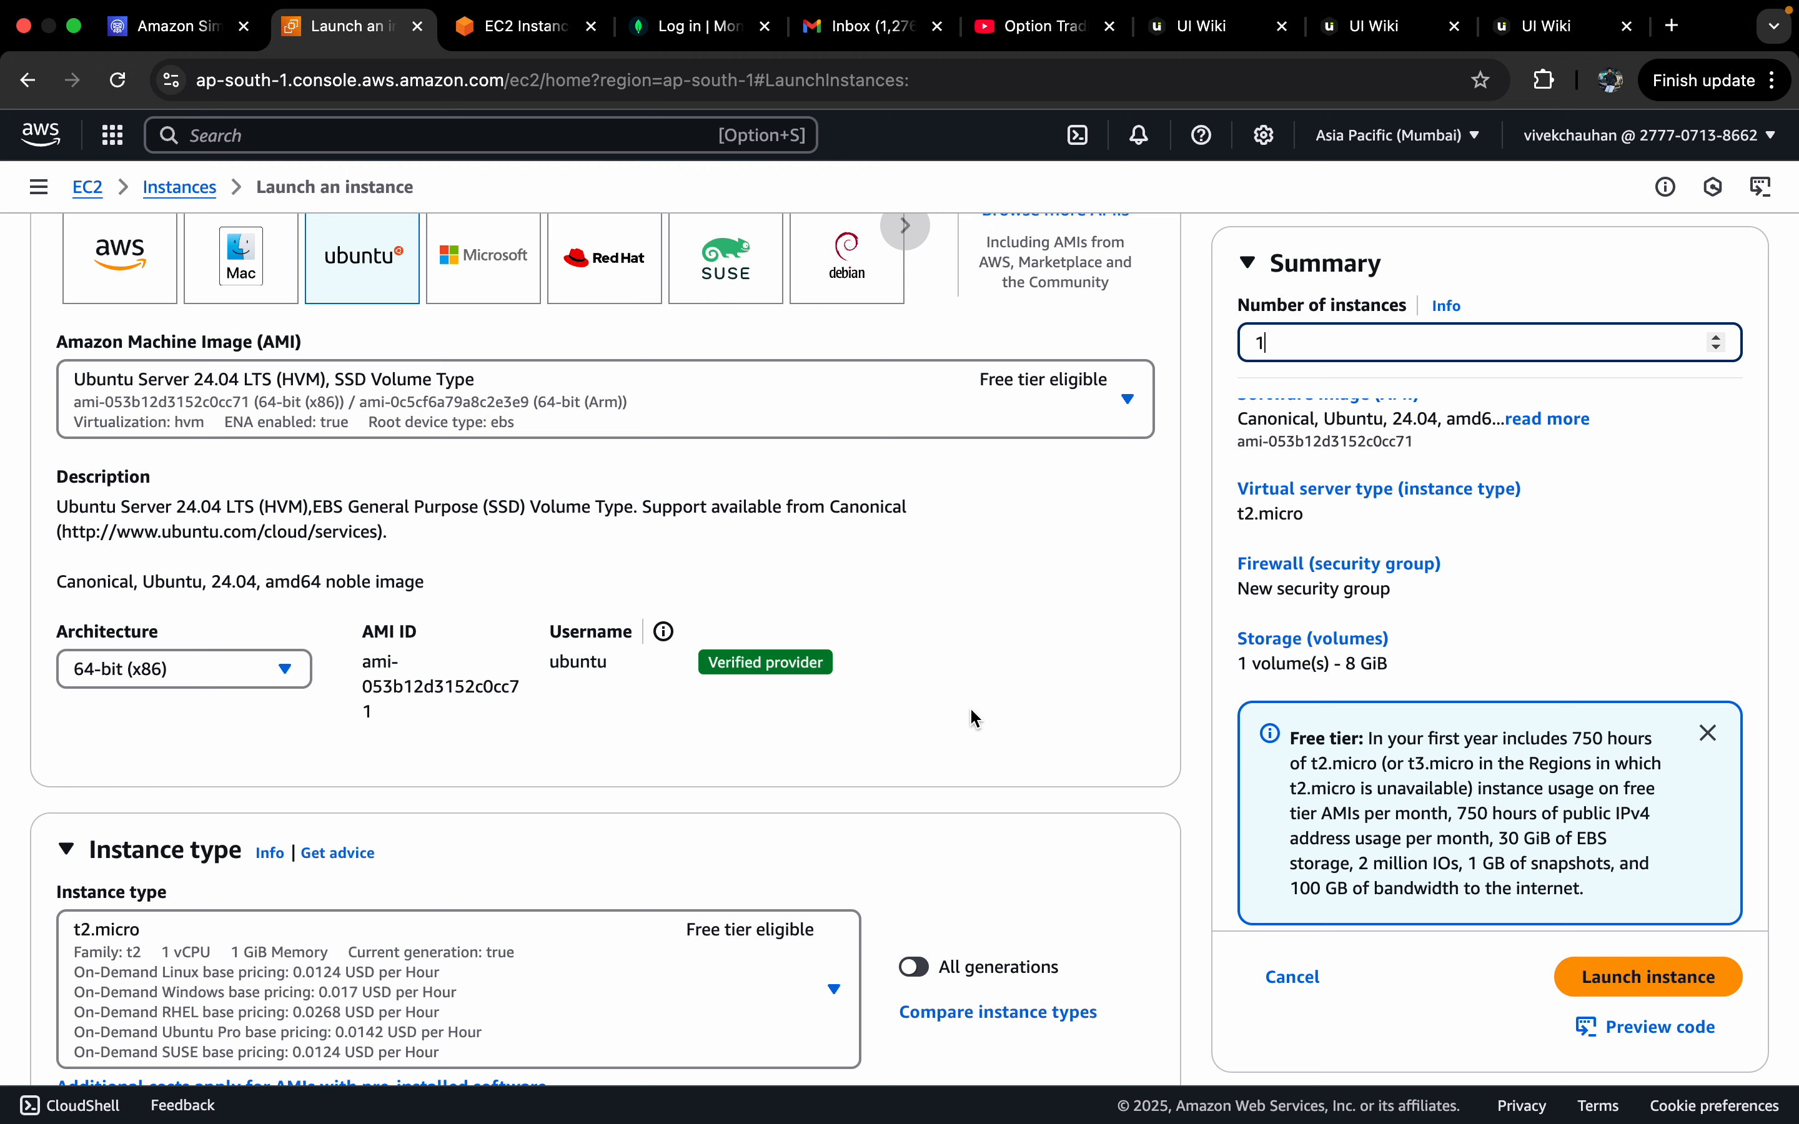
{"action": "scroll", "coordinate": [950, 675], "scroll_direction": "up", "scroll_amount": 8}
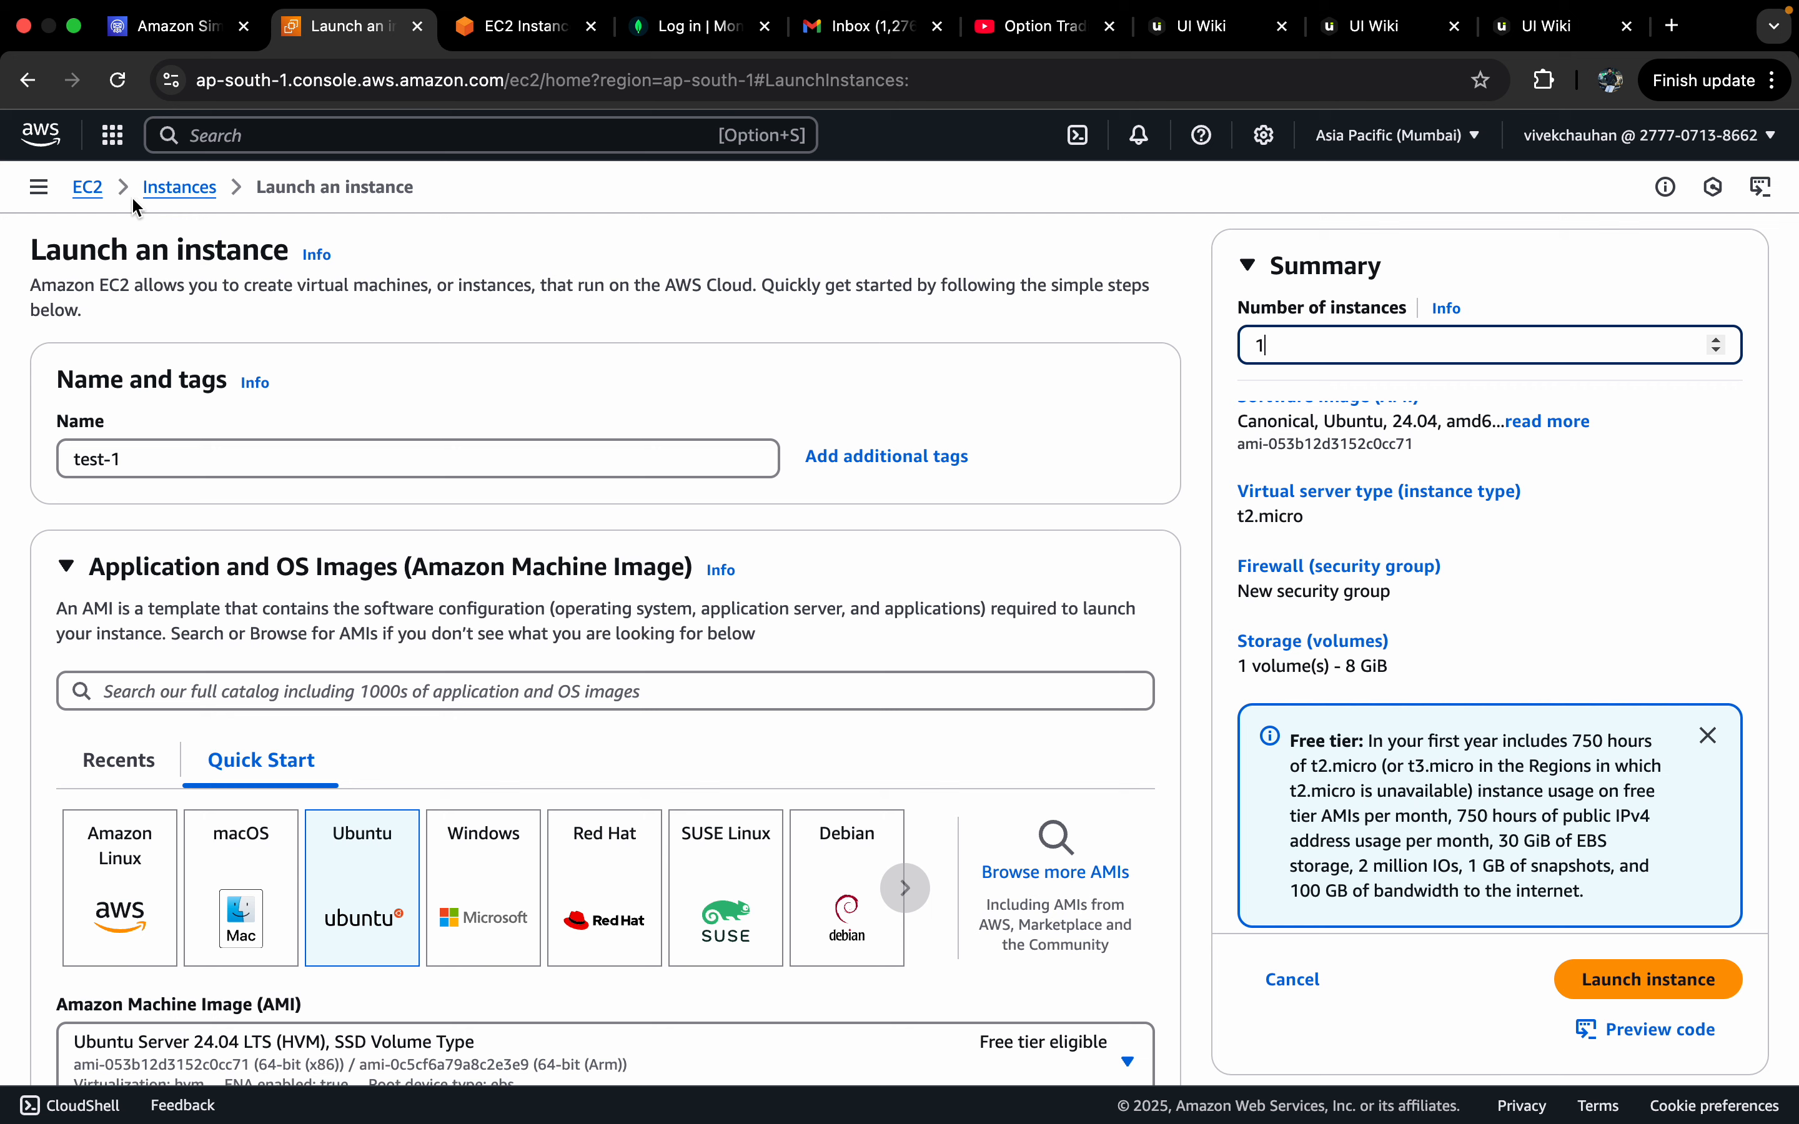
Step: Leave the launch form, list the running instances, and open staging-uiwiki's details
{"action": "left_click", "coordinate": [93, 195]}
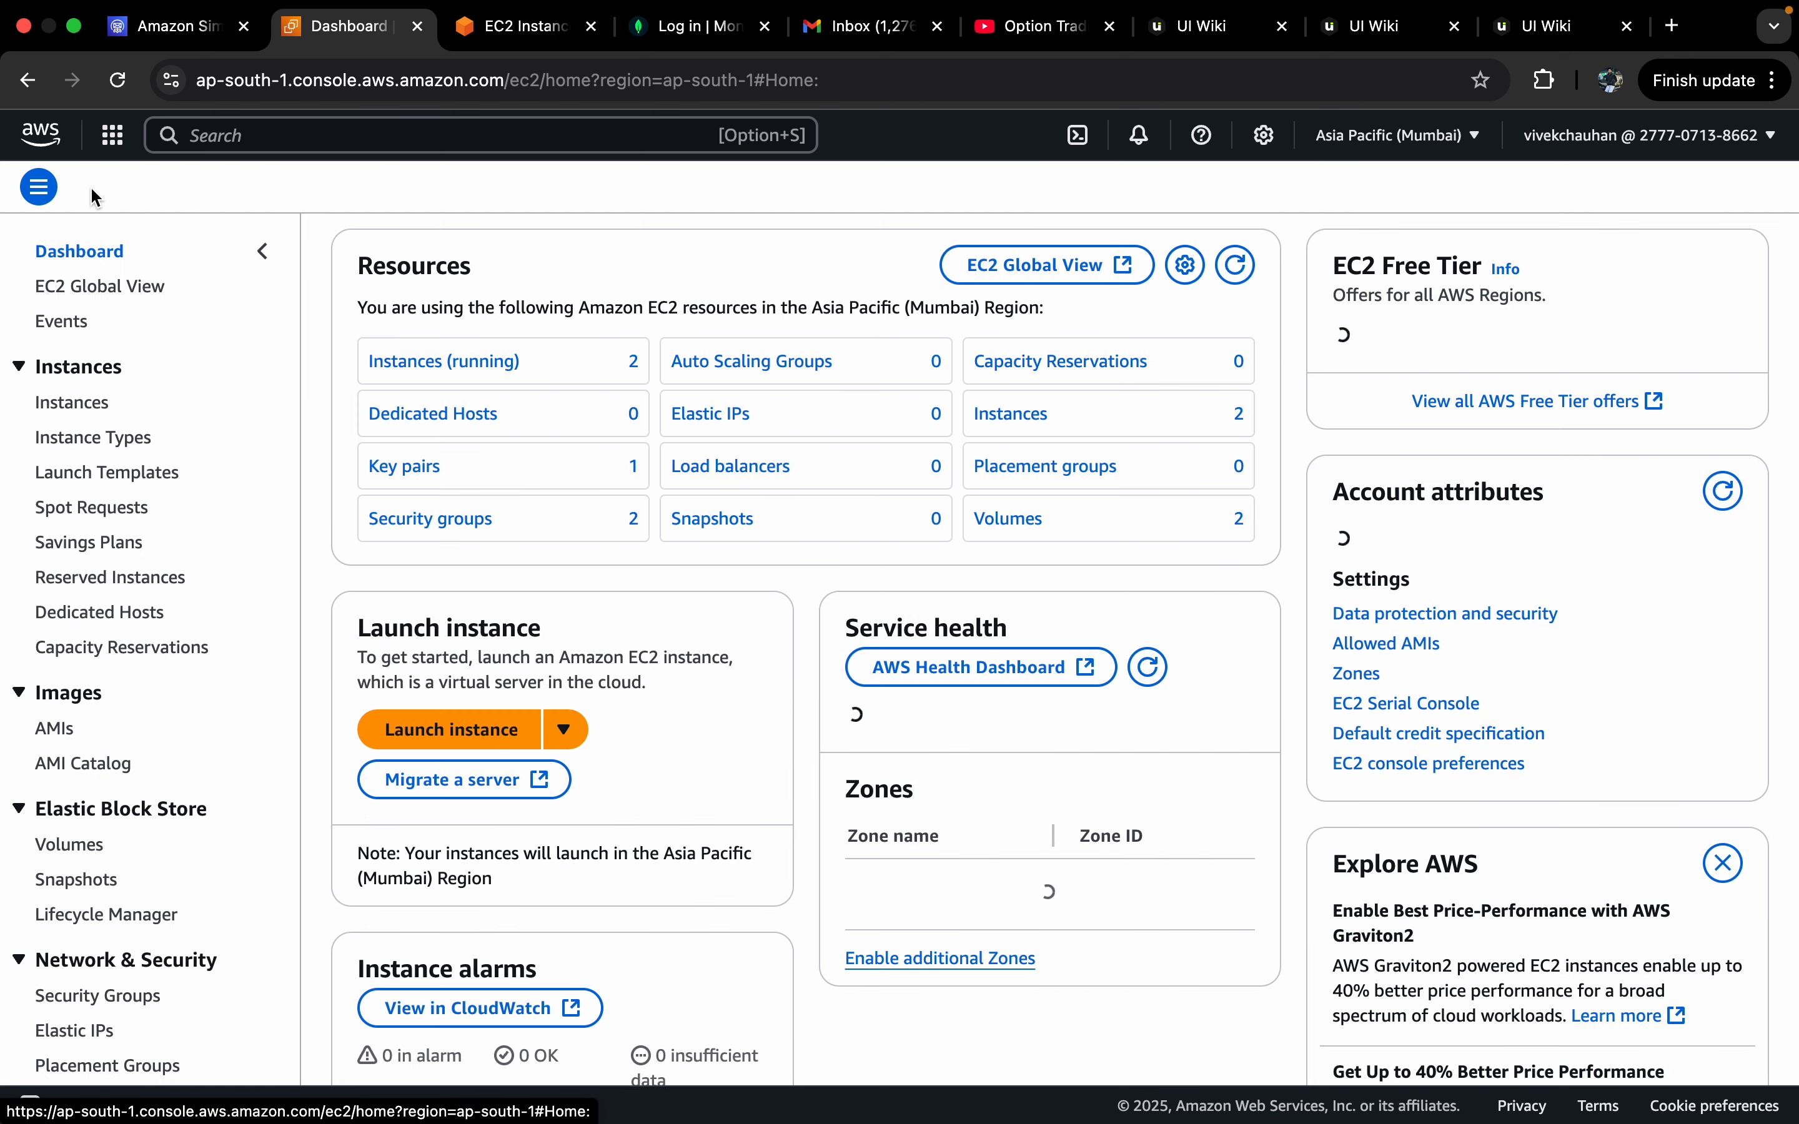
{"action": "left_click", "coordinate": [510, 364]}
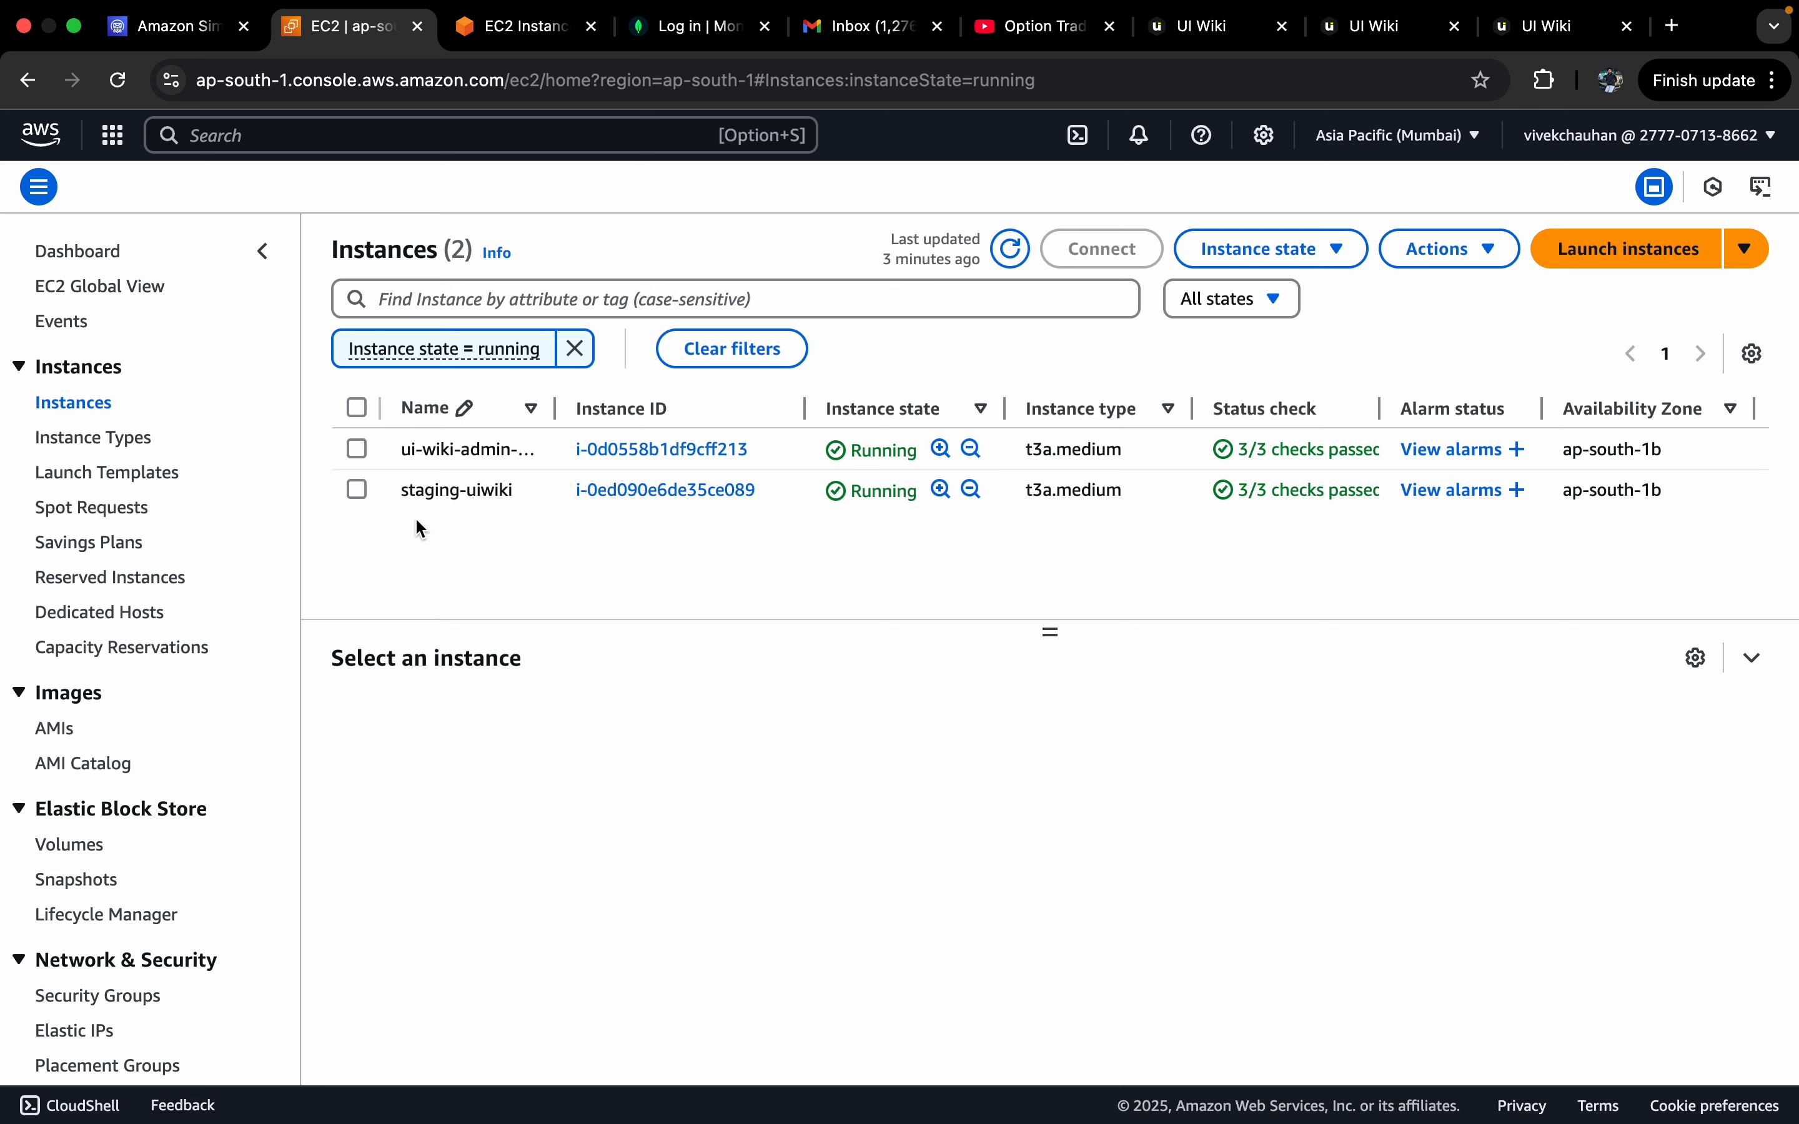
{"action": "left_click", "coordinate": [679, 491]}
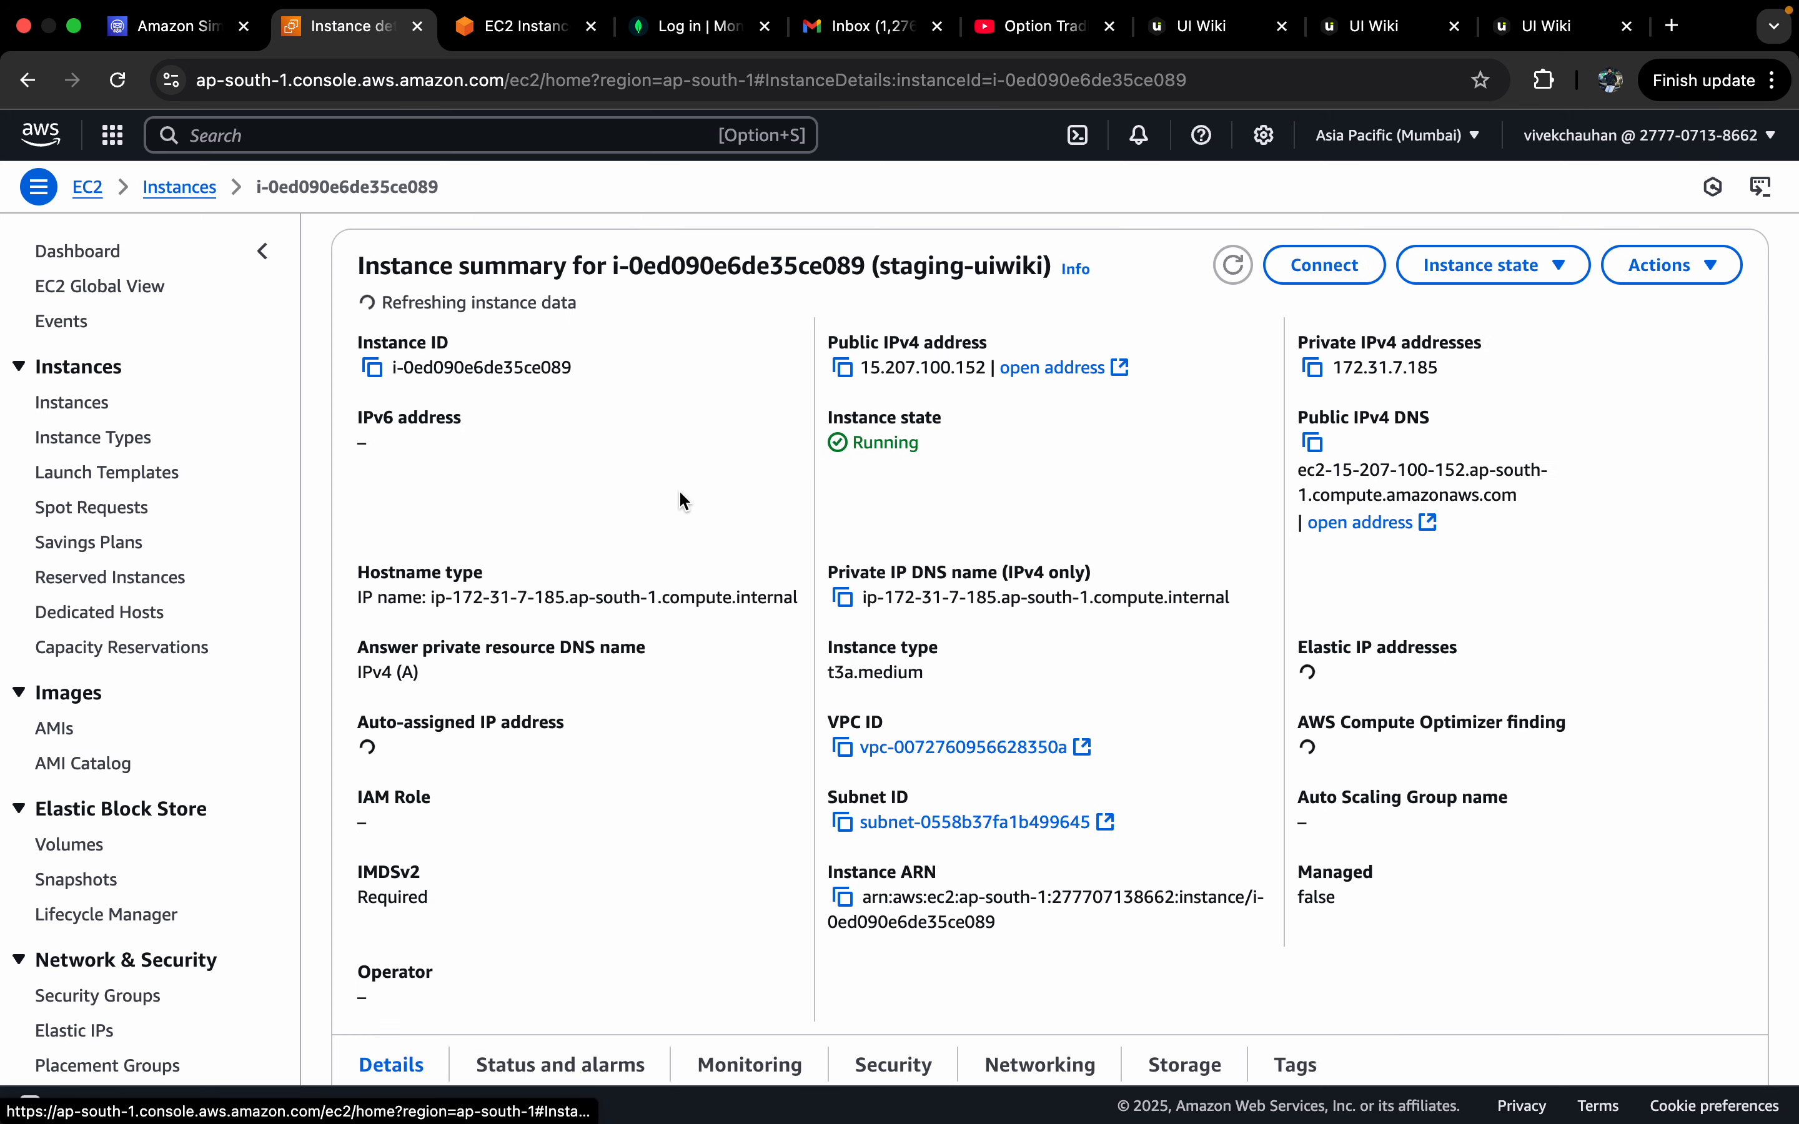
Step: Connect to staging-uiwiki through EC2 Instance Connect with username ubuntu
{"action": "left_click", "coordinate": [1349, 286]}
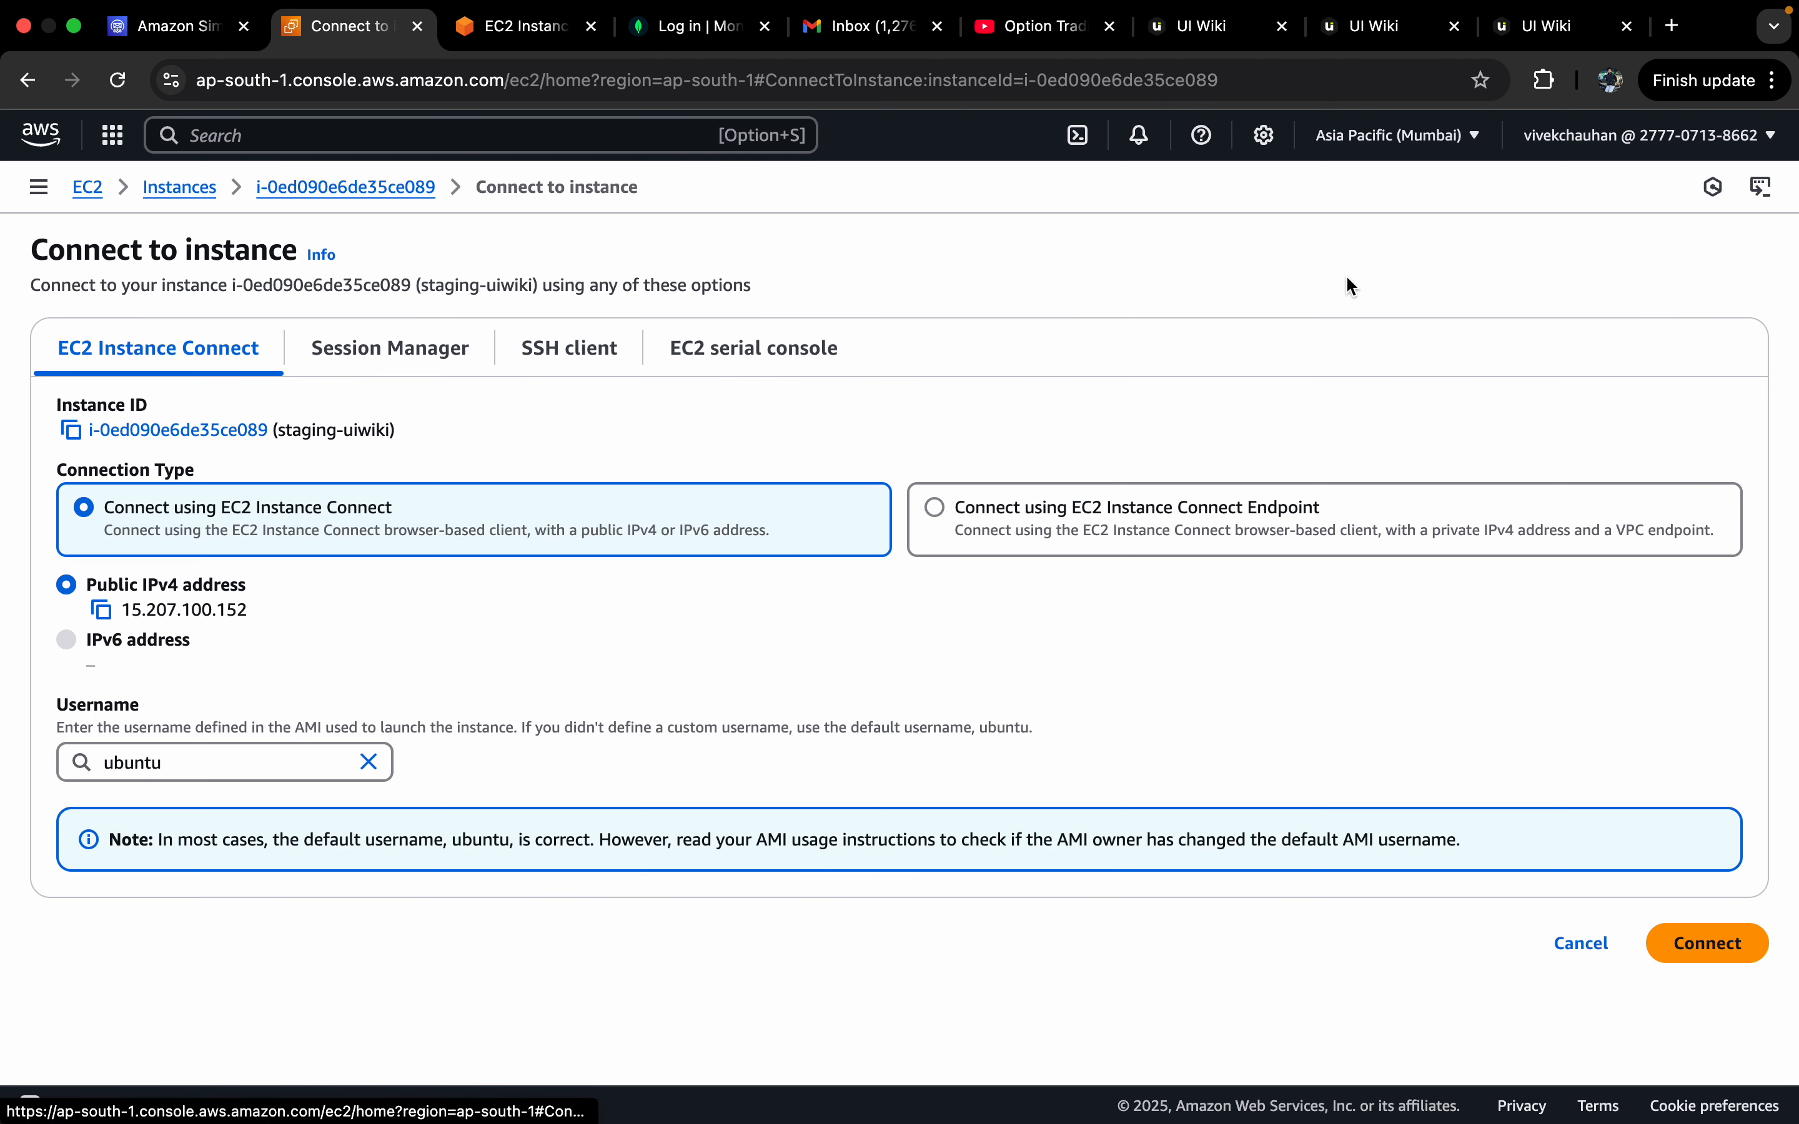
{"action": "scroll", "coordinate": [774, 672], "scroll_direction": "down", "scroll_amount": 3}
{"action": "left_click", "coordinate": [1698, 742]}
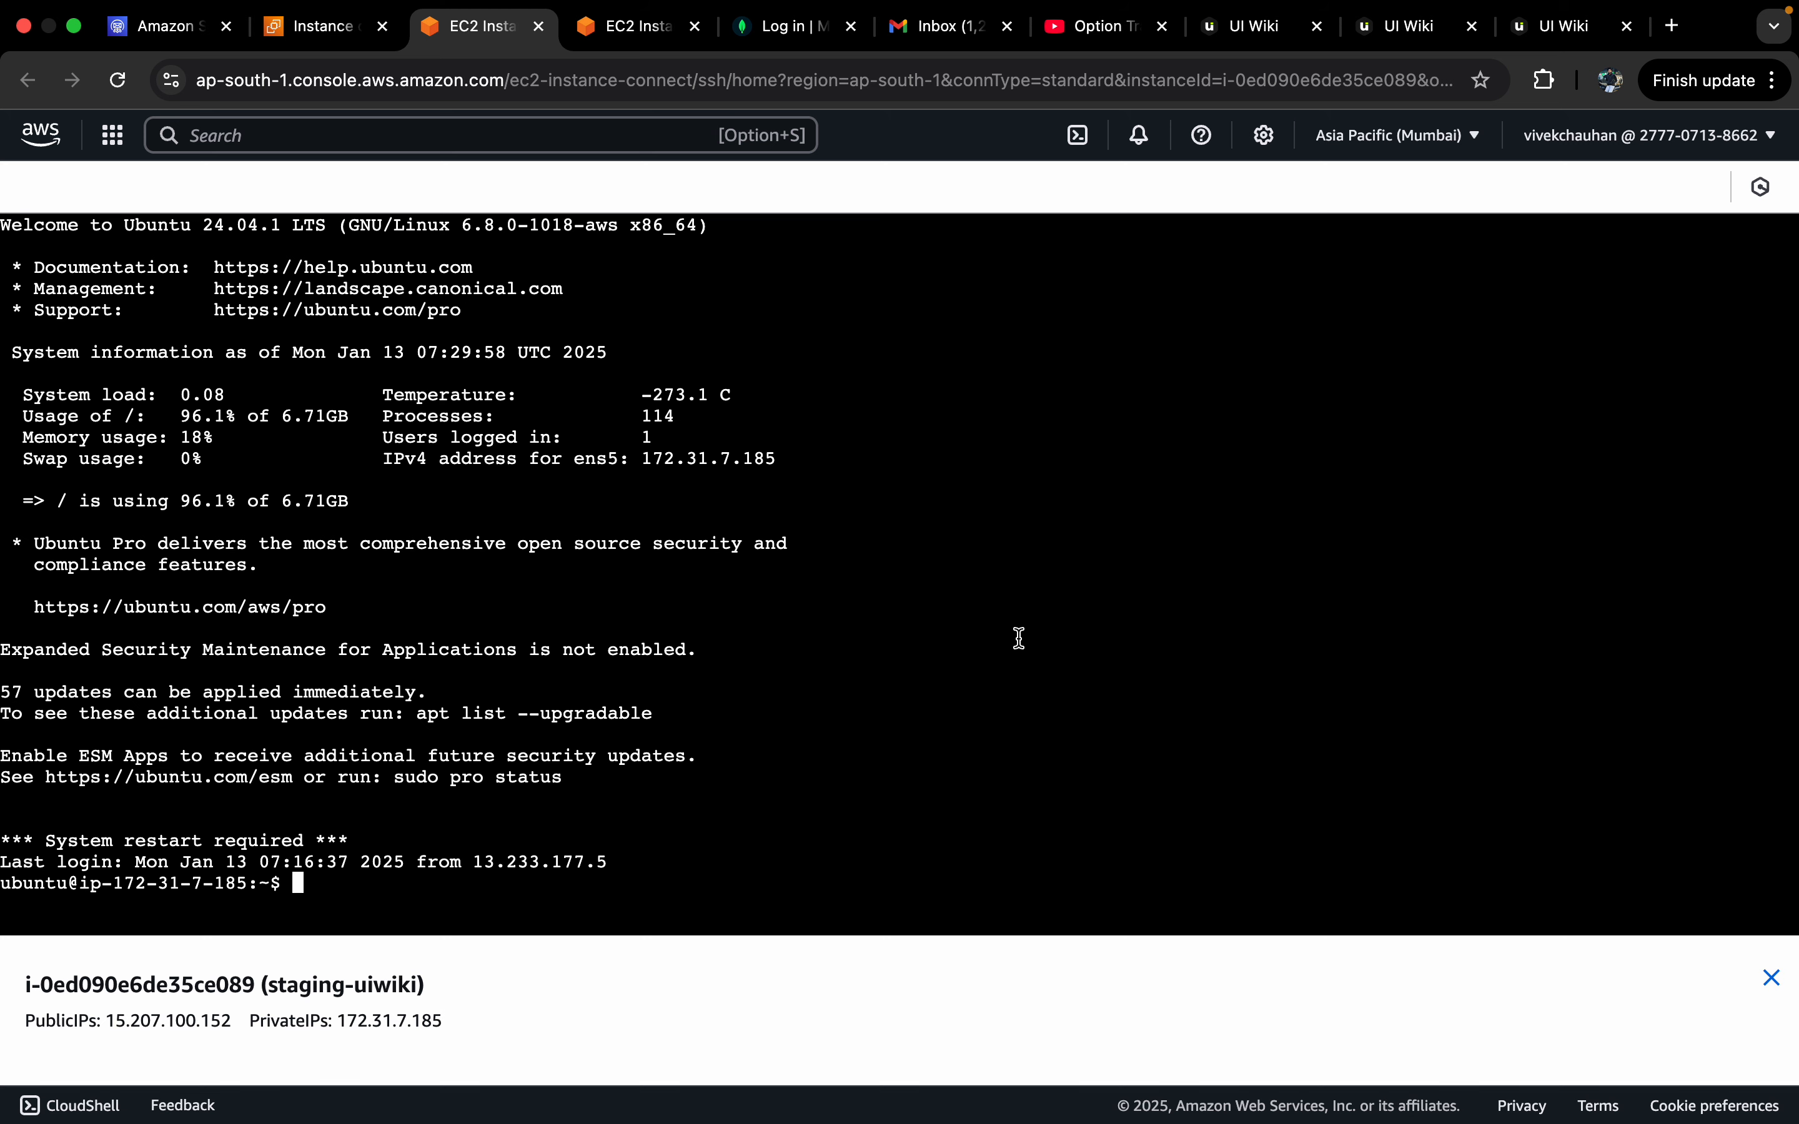
Step: Run ls in the home directory, then partly type and erase 'sudo apt update'
{"action": "type", "text": "ls"}
{"action": "key", "text": "Return"}
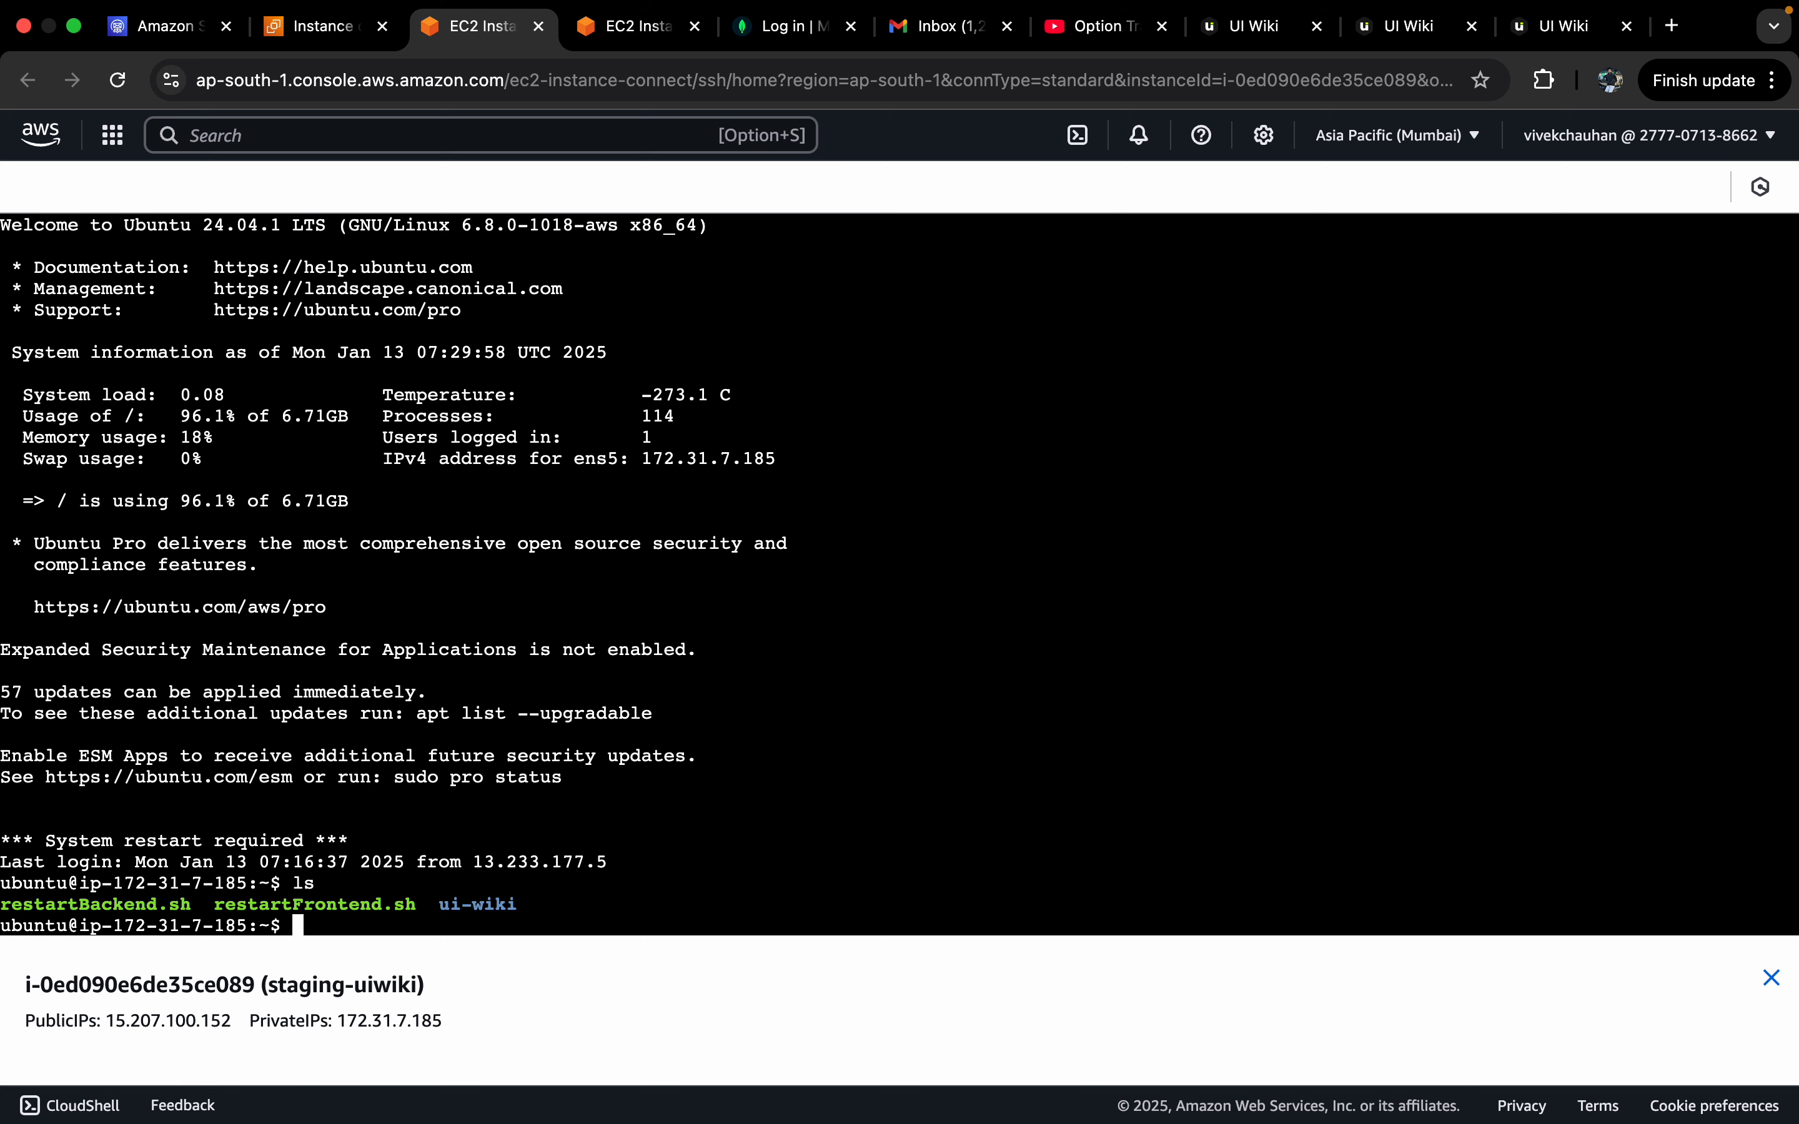
{"action": "type", "text": "sudo apt update"}
{"action": "key", "text": "BackSpace"}
{"action": "key", "text": "BackSpace"}
{"action": "key", "text": "BackSpace"}
{"action": "key", "text": "BackSpace"}
{"action": "key", "text": "BackSpace"}
{"action": "key", "text": "BackSpace"}
{"action": "key", "text": "BackSpace"}
{"action": "key", "text": "BackSpace"}
{"action": "key", "text": "BackSpace"}
{"action": "key", "text": "BackSpace"}
{"action": "key", "text": "BackSpace"}
{"action": "key", "text": "BackSpace"}
{"action": "key", "text": "BackSpace"}
{"action": "key", "text": "BackSpace"}
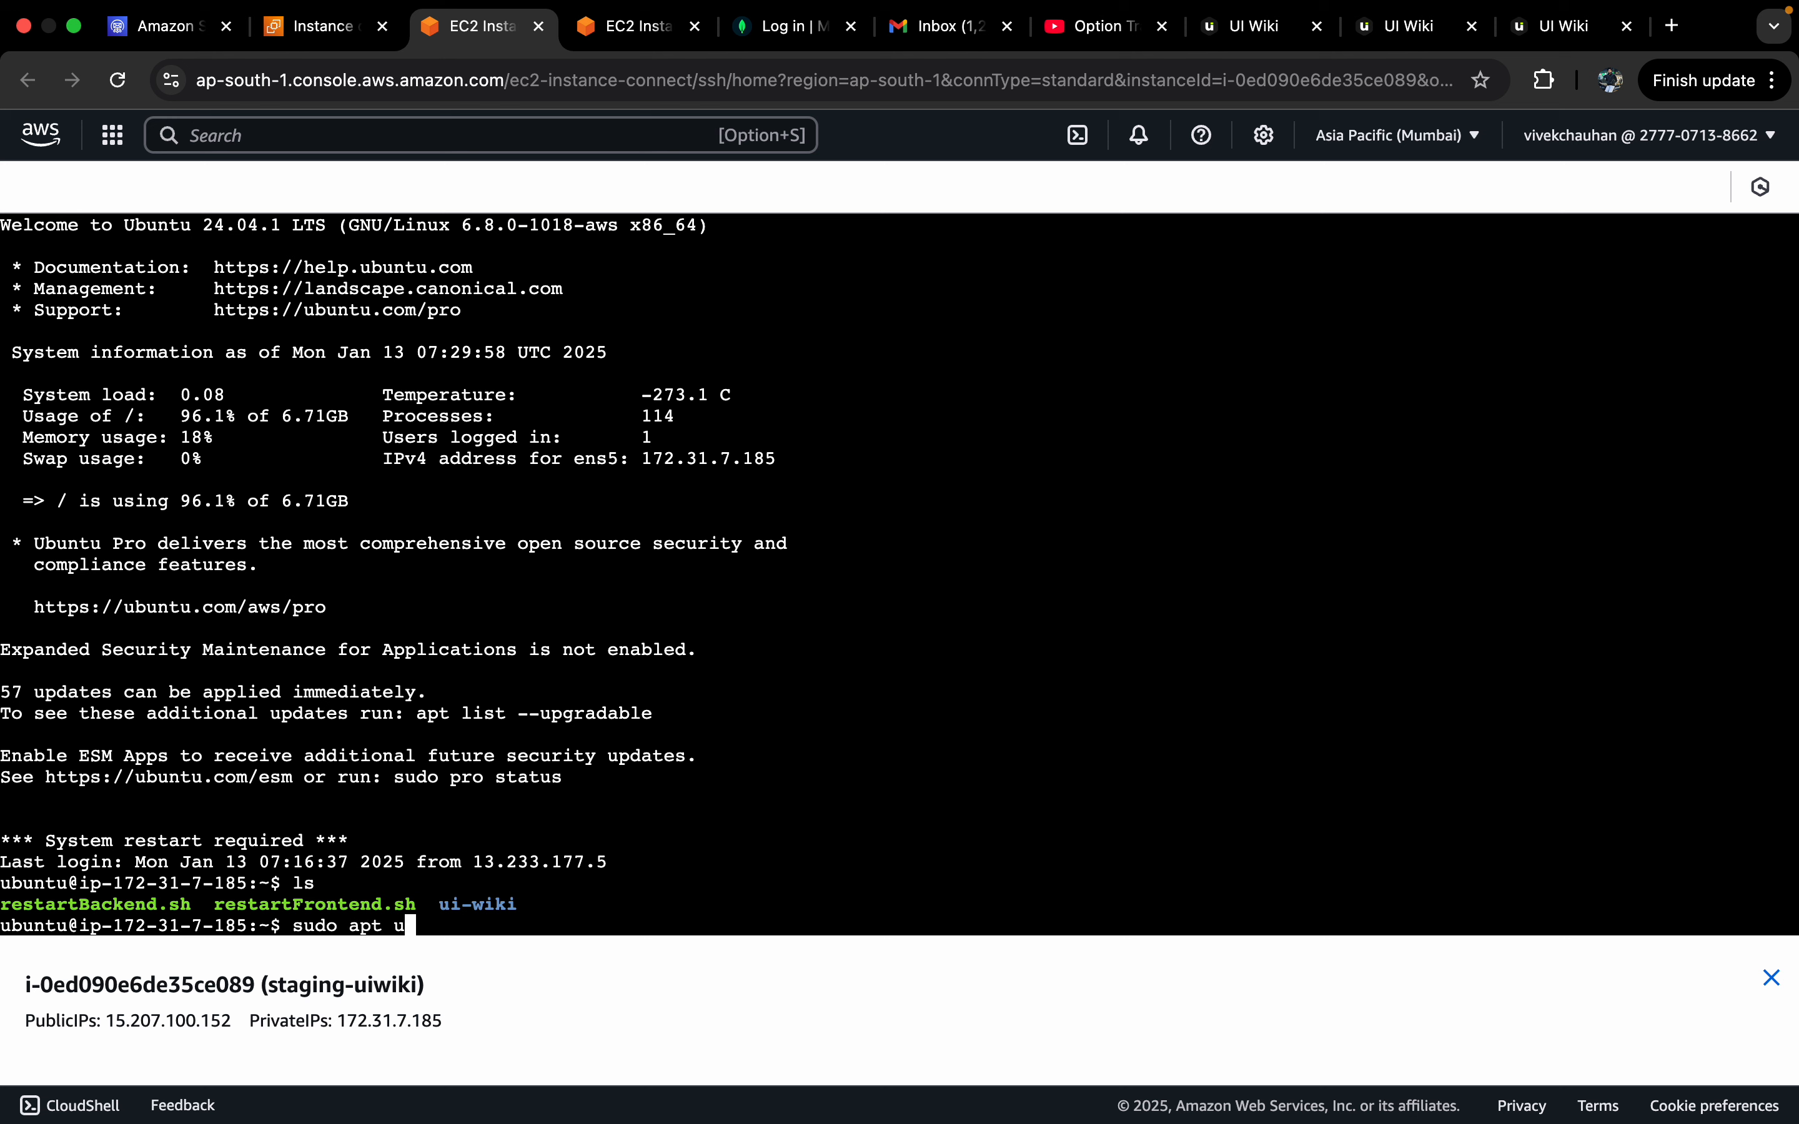